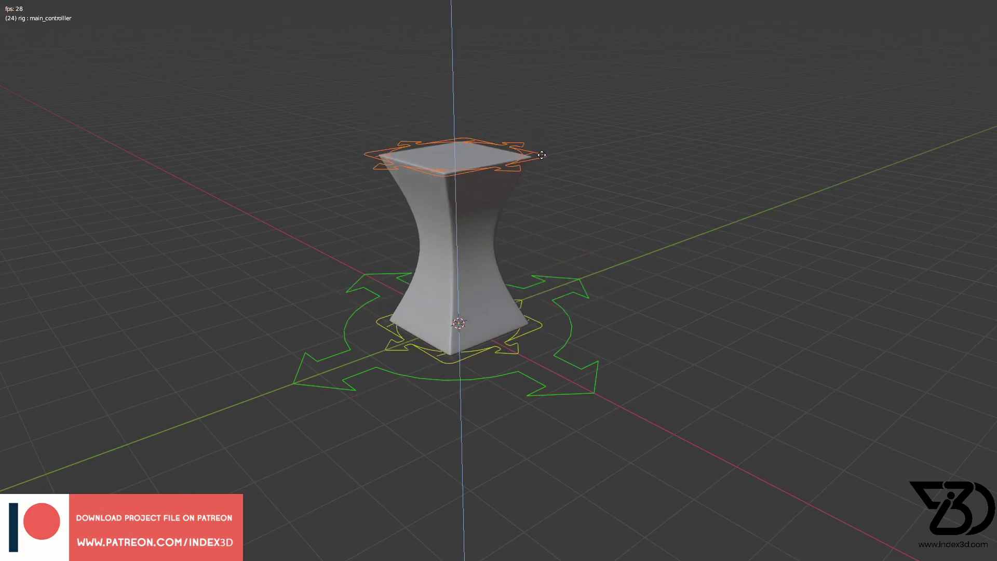
Try out the cube rig's top controller by rotating it freely and about Z, and moving it along Z.
right_click(584, 248)
key("r")
key("r")
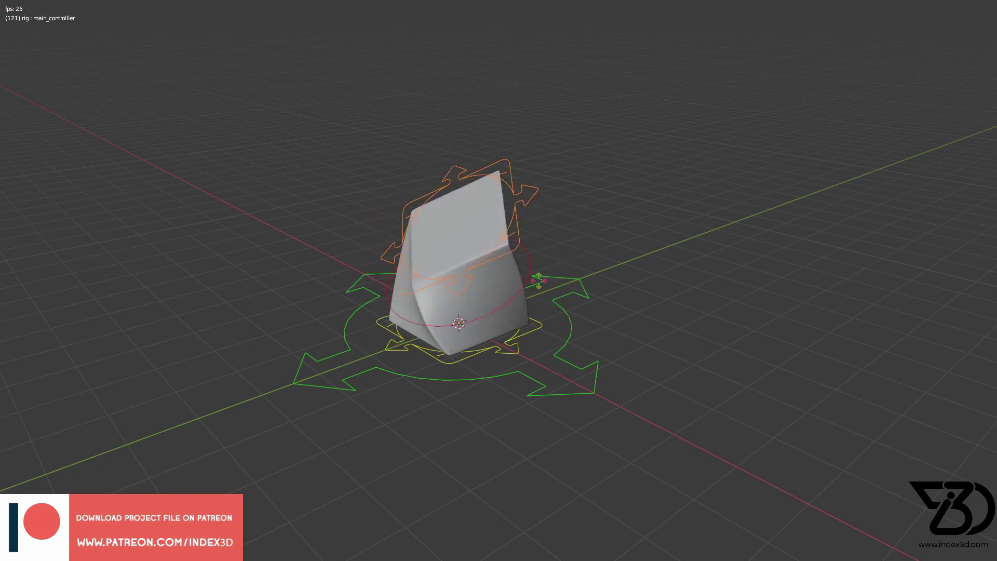
key("Escape")
key("r")
key("z")
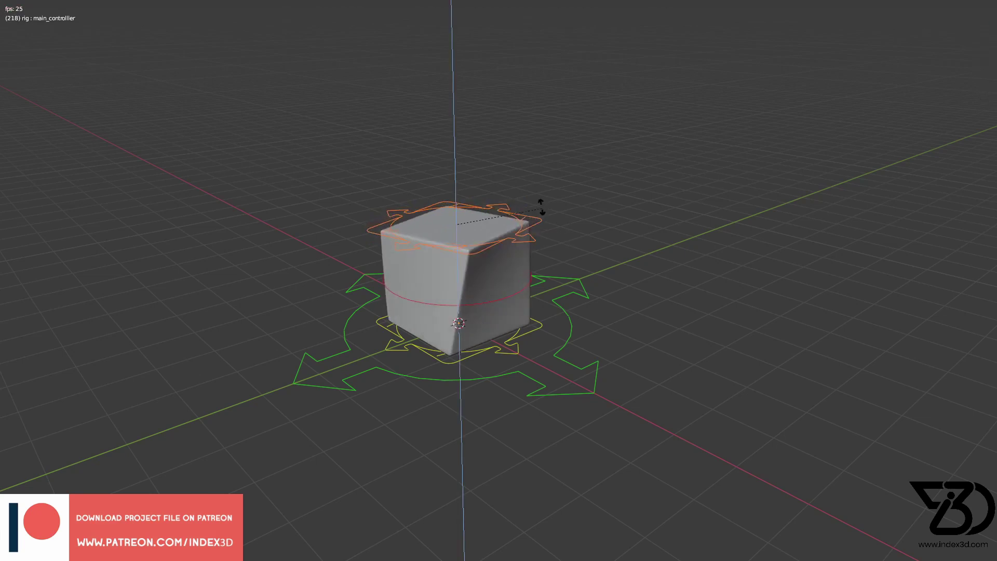
key("Escape")
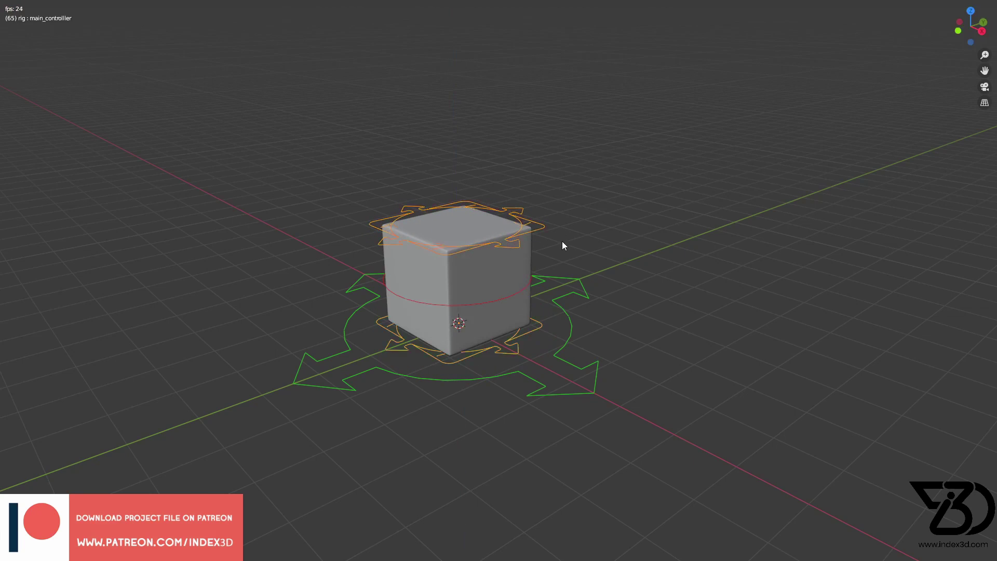
key("g")
key("z")
left_click(561, 117)
key("ctrl+alt+space")
left_click_drag(756, 121, 711, 121)
key("space")
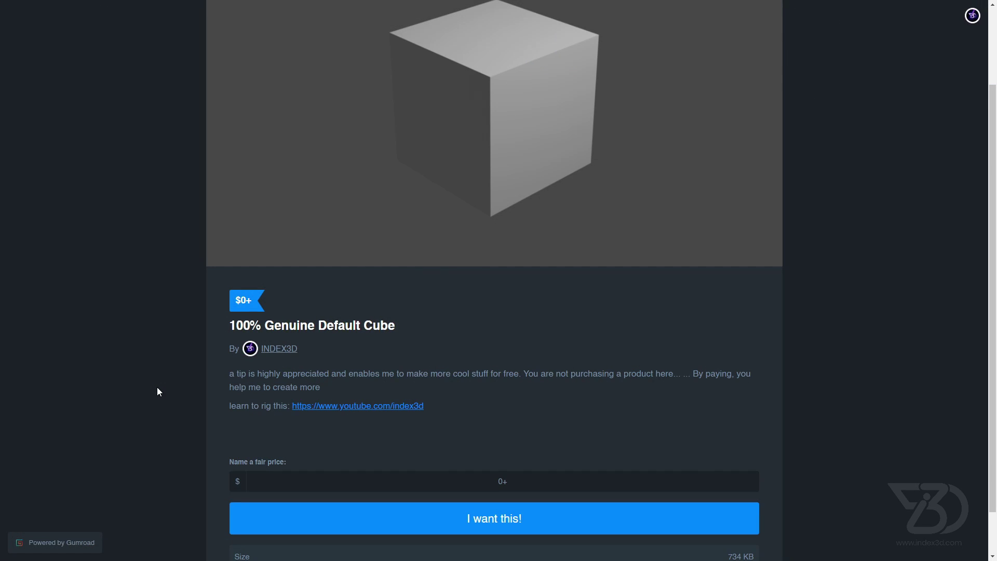
left_click(533, 480)
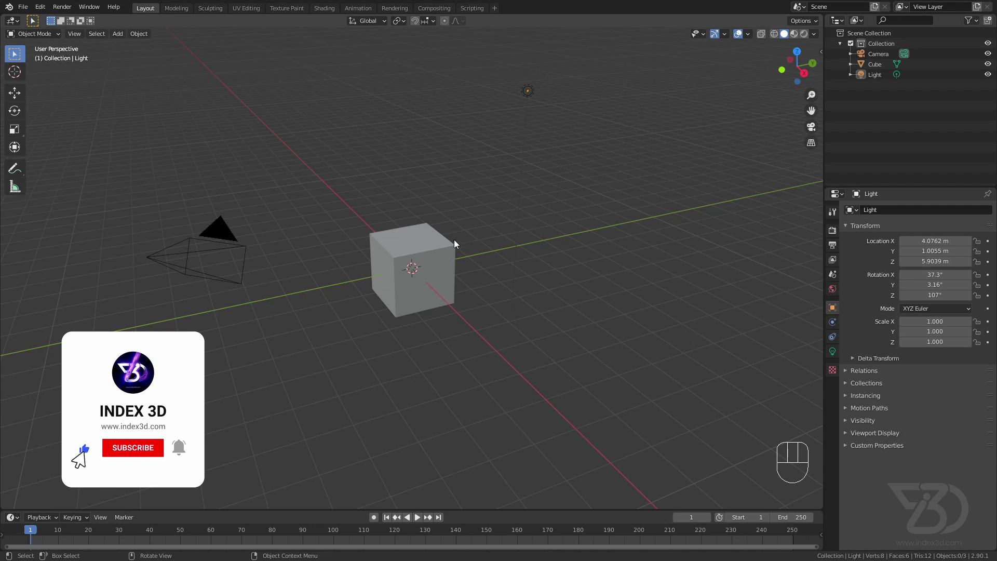
Delete the camera and light, keeping the default cube, and select the cube.
key("a")
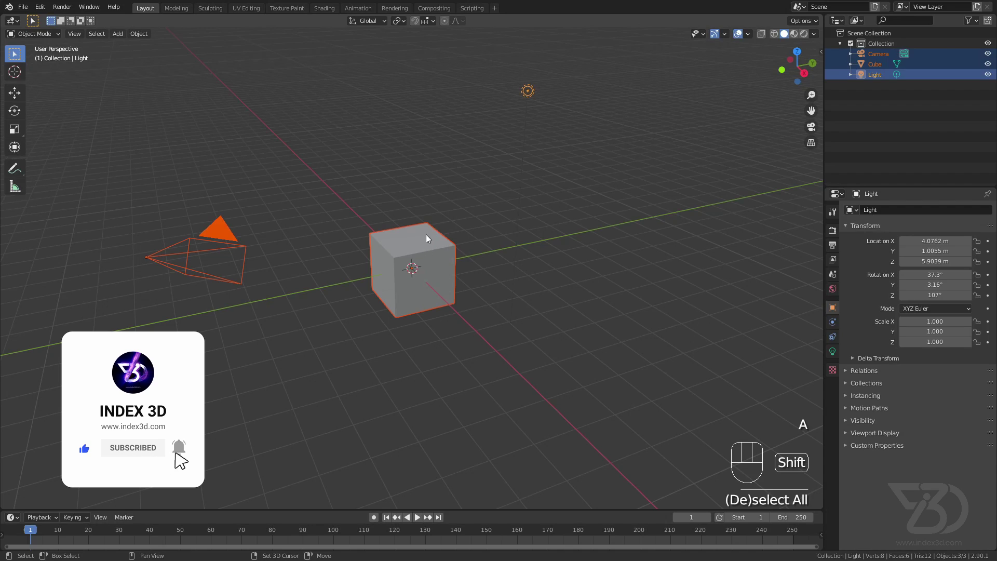
left_click(426, 237, "shift")
left_click(427, 239, "shift")
key("x")
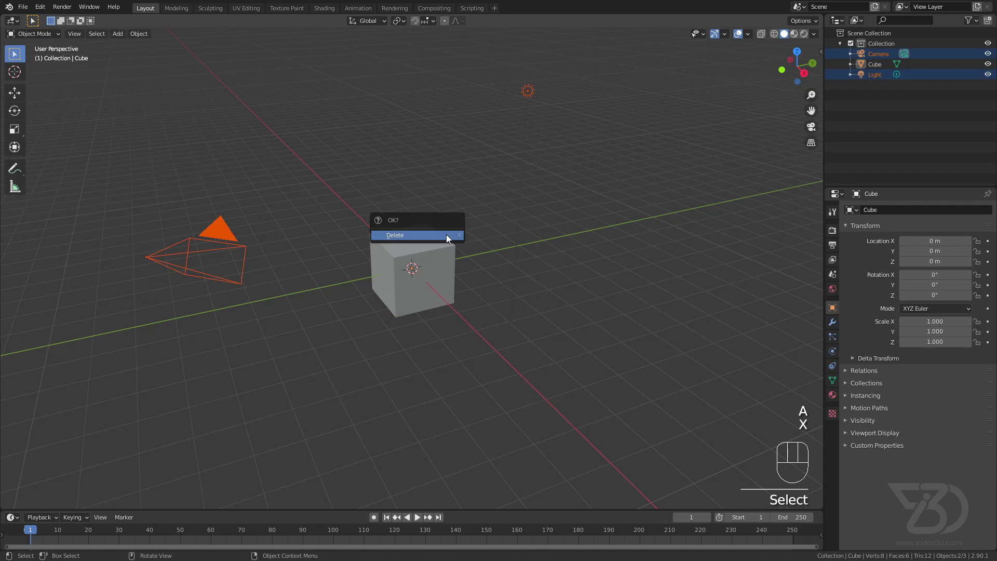
left_click(446, 235)
left_click(431, 245)
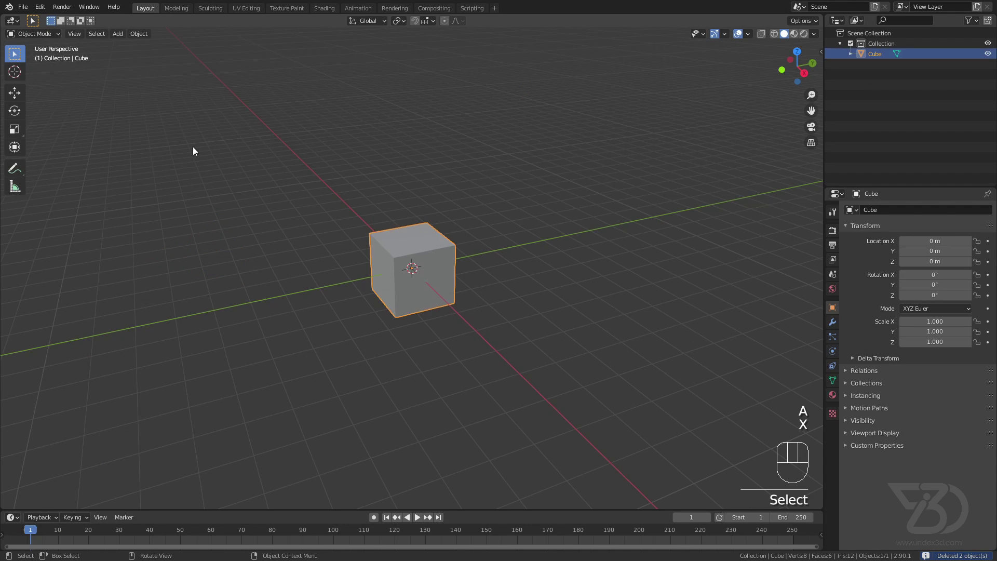
Raise the cube's whole mesh along Z in snapped increments so its base sits on the origin.
key("Tab")
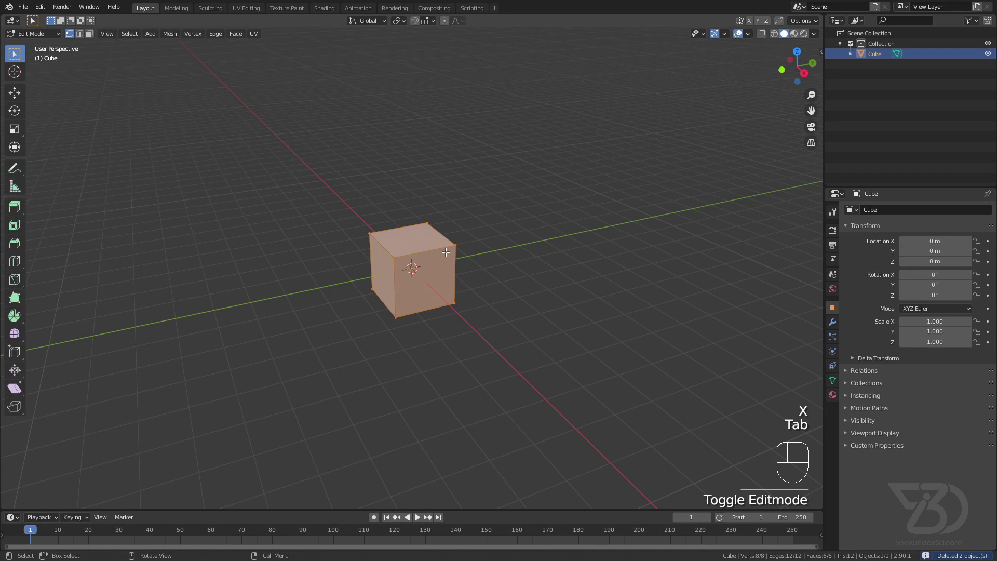
key("g")
key("z")
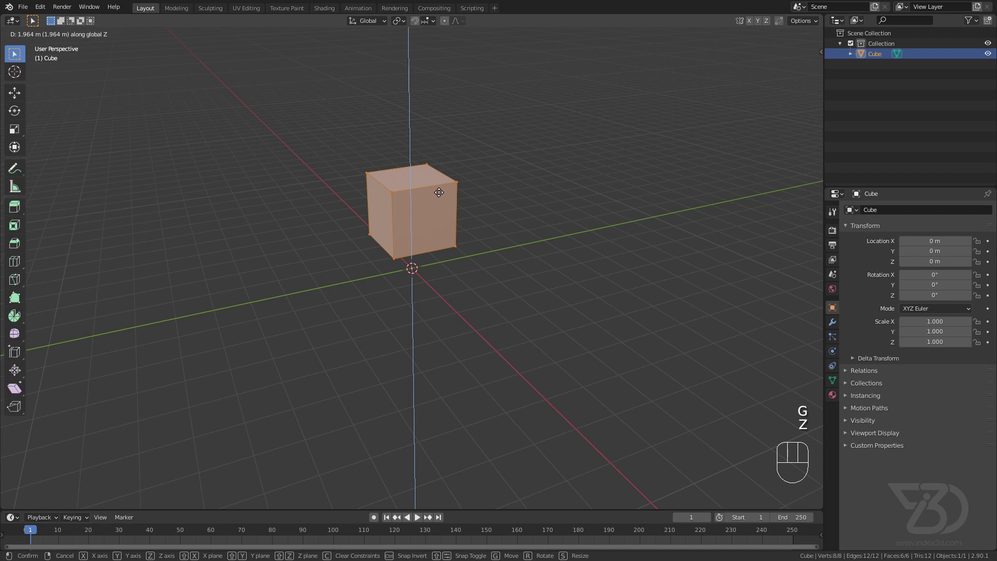
key("ctrl")
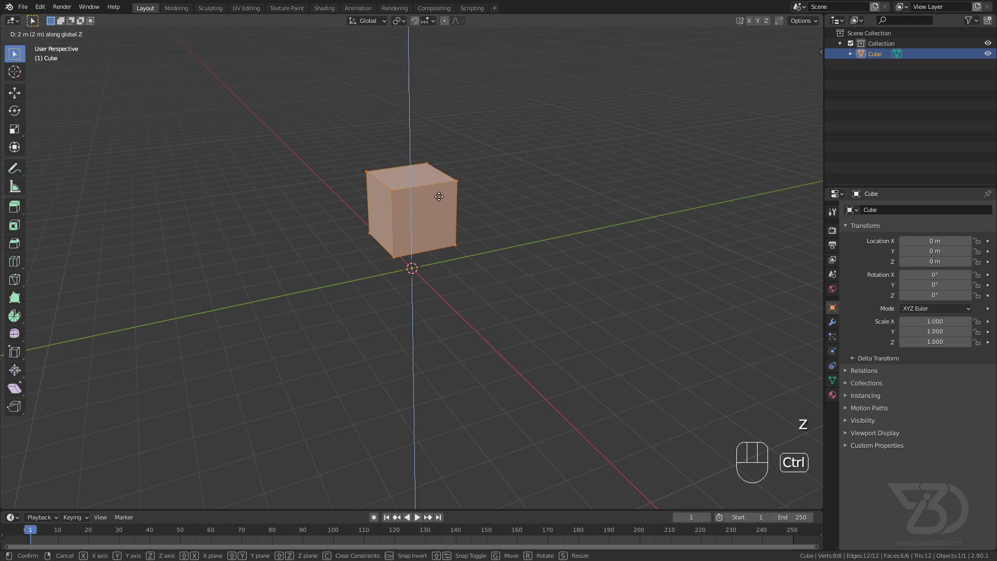
left_click(439, 197)
key("Tab")
Add one centered horizontal loop cut around the cube and return to Object Mode.
middle_click_drag(428, 279, 393, 296)
middle_click_drag(407, 248, 432, 256, "shift")
middle_click_drag(386, 233, 426, 223)
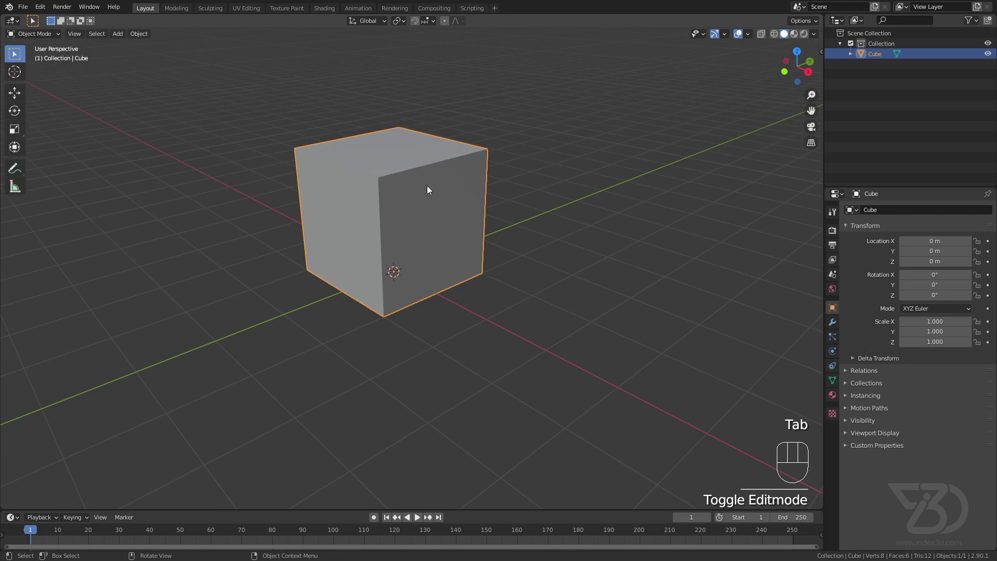
key("Tab")
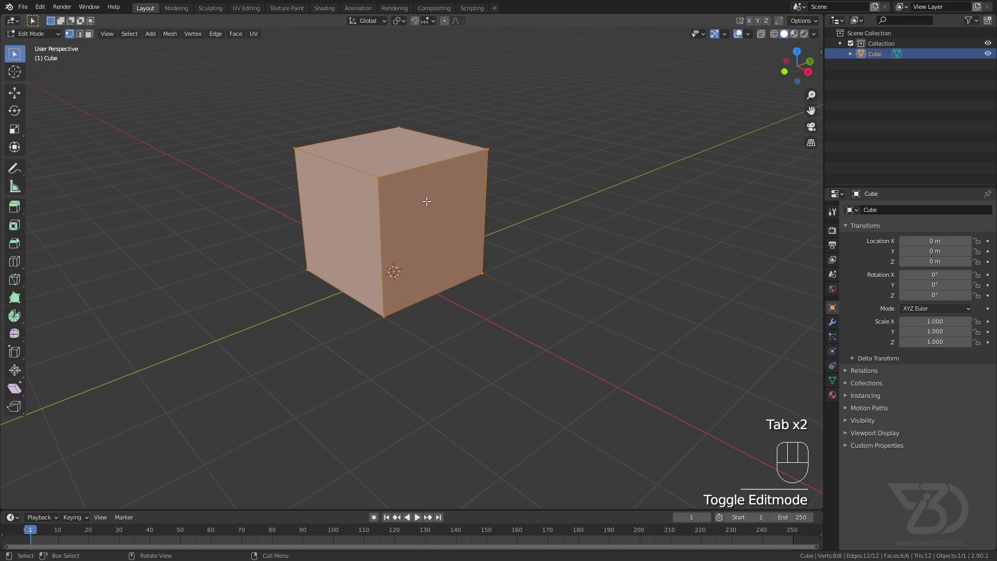
key("ctrl+r")
left_click(382, 227)
right_click(382, 227)
scroll(408, 224, "up", 3)
key("Tab")
Turn on X-ray display in the viewport to see inside the cube.
middle_click_drag(408, 223, 519, 207)
scroll(396, 225, "down", 3)
left_click(762, 34)
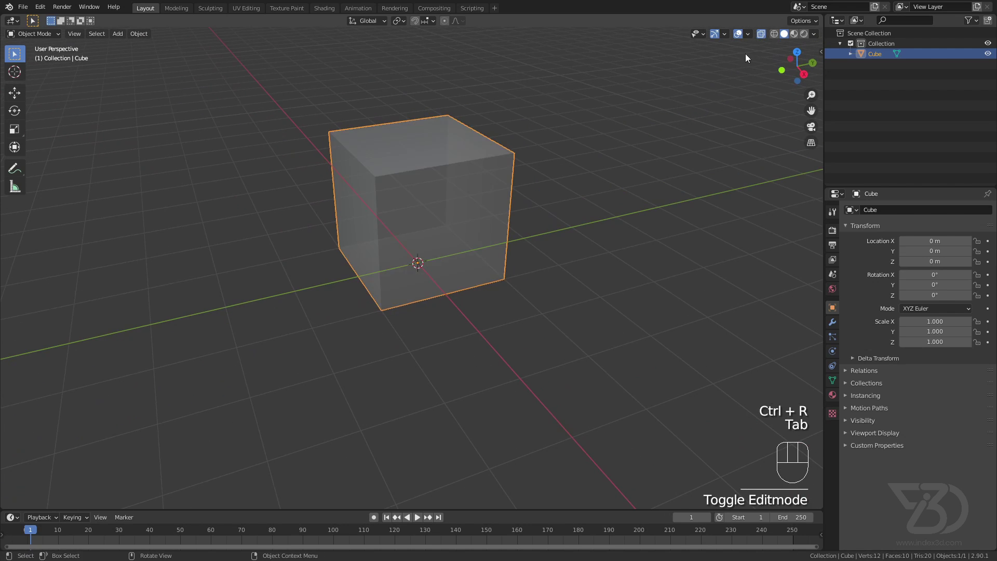
Add an armature at the origin and enable the display of its bone axes.
scroll(452, 241, "up", 1)
mouse_move(458, 241)
middle_mouse_down("shift")
mouse_move(434, 246)
mouse_move(419, 234)
middle_mouse_up("shift")
middle_click_drag(420, 234, 432, 228)
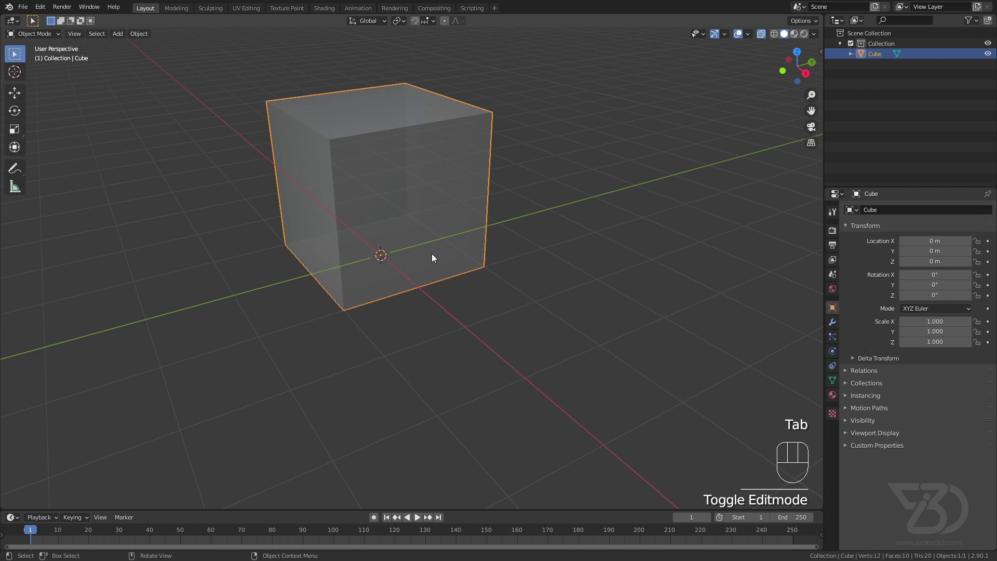
key("shift+a")
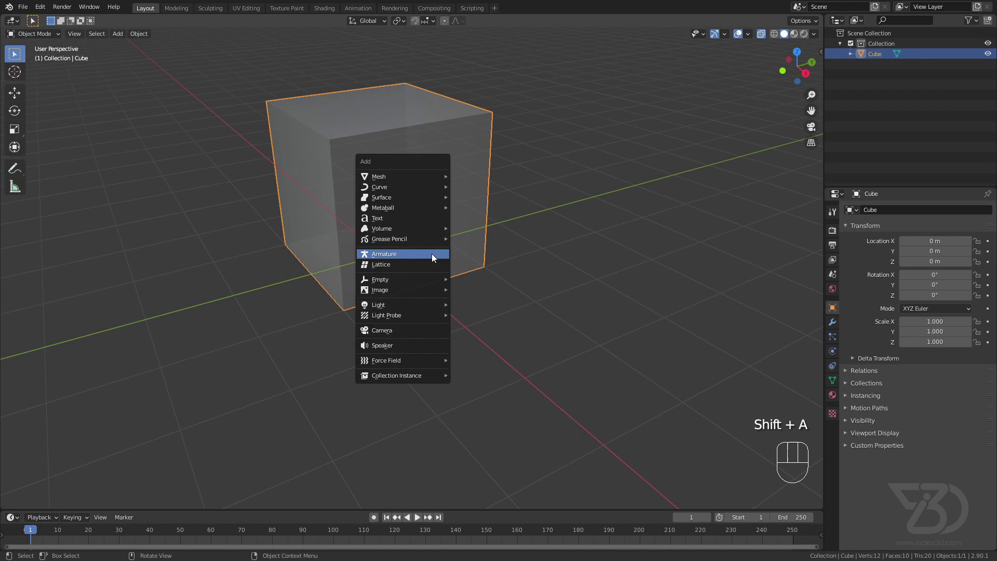
left_click(432, 255)
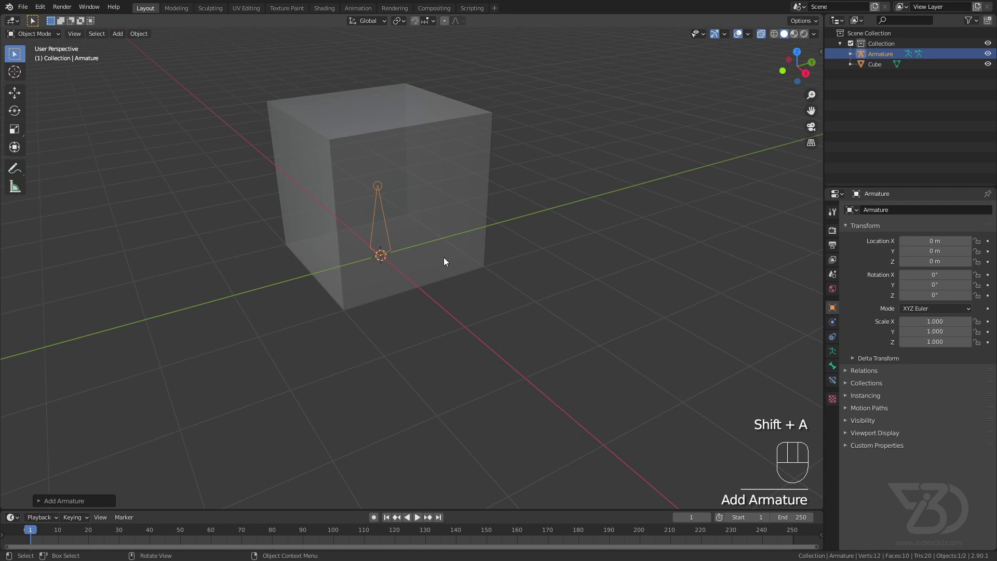
left_click(832, 351)
left_click(852, 354)
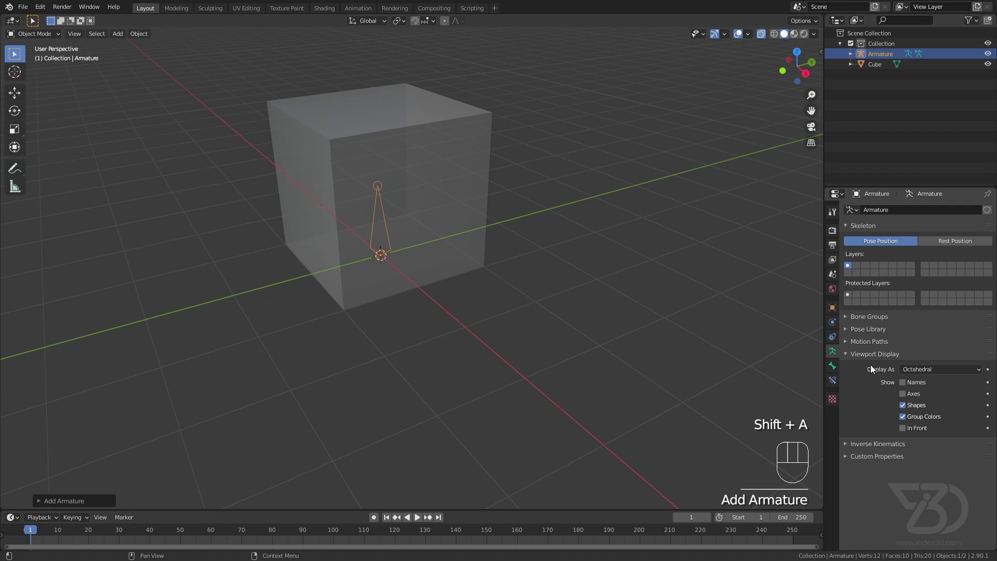
left_click(902, 394)
Rotate the armature's bone -90° about the global X axis, with Active Element as the transform pivot point.
middle_click_drag(389, 230, 364, 234, "shift")
scroll(357, 237, "up", 2)
key("Tab")
left_click(355, 251)
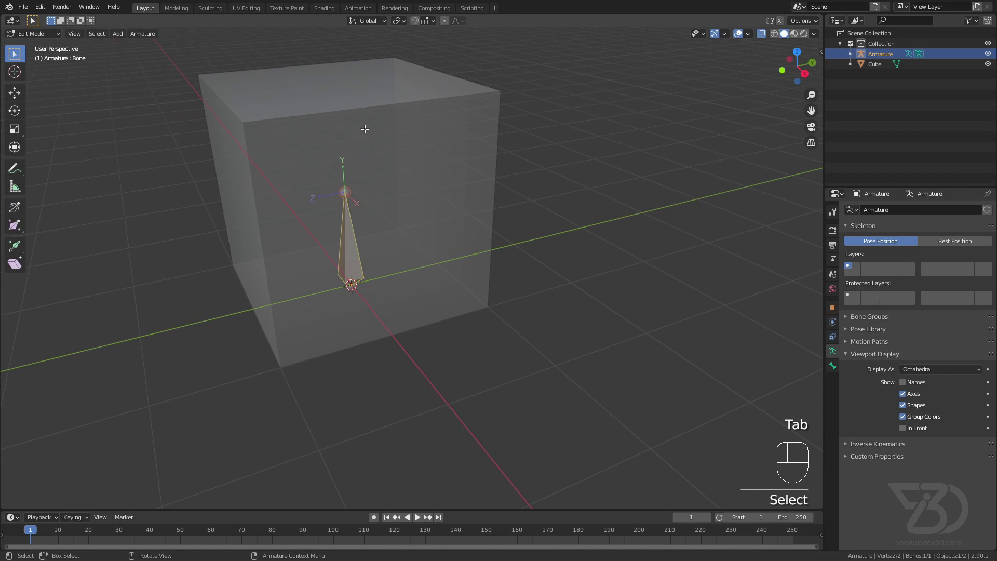
left_click(402, 23)
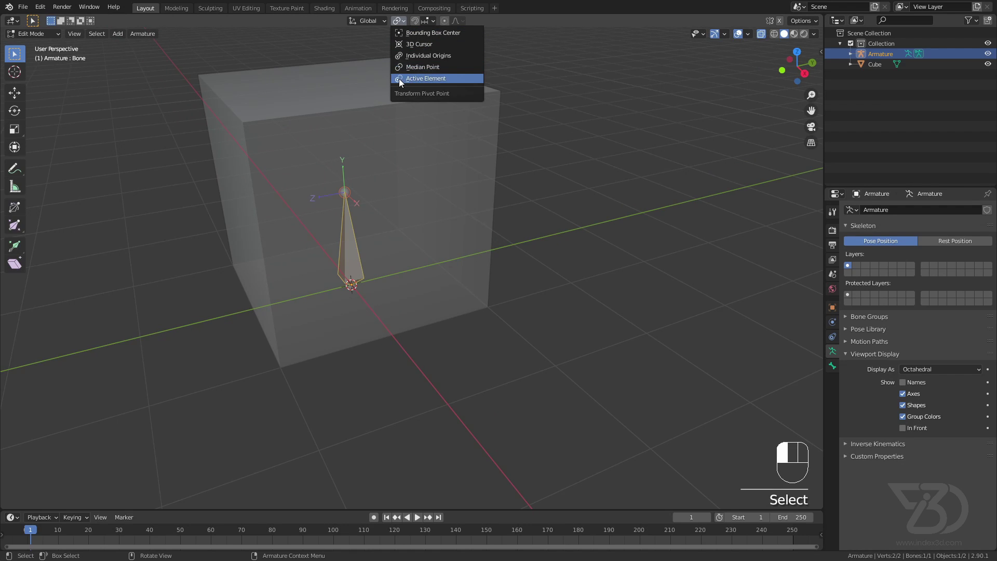
left_click(400, 79)
key("r")
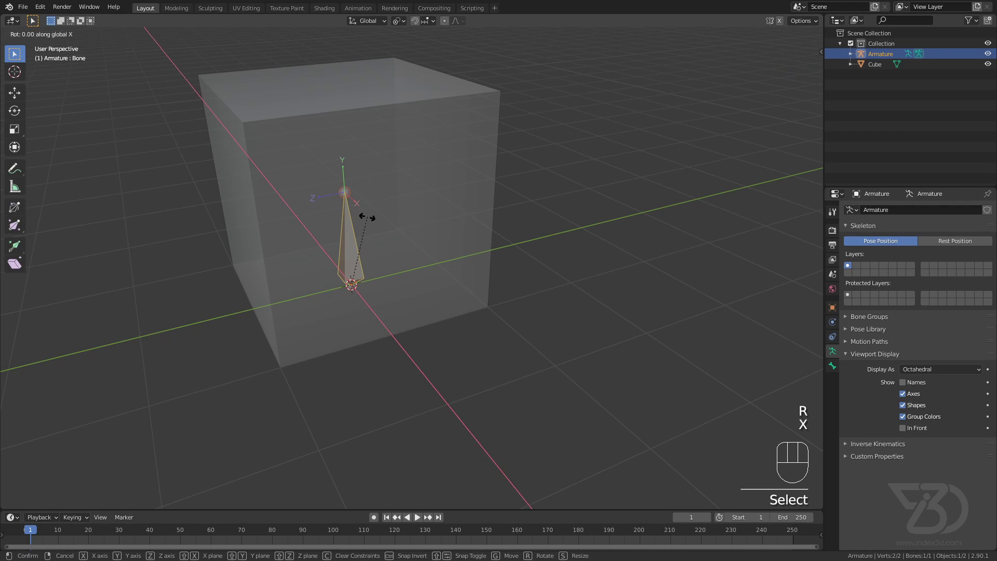
key("x")
key("KP_Subtract")
key("KP_9")
key("KP_0")
key("KP_Enter")
key("Tab")
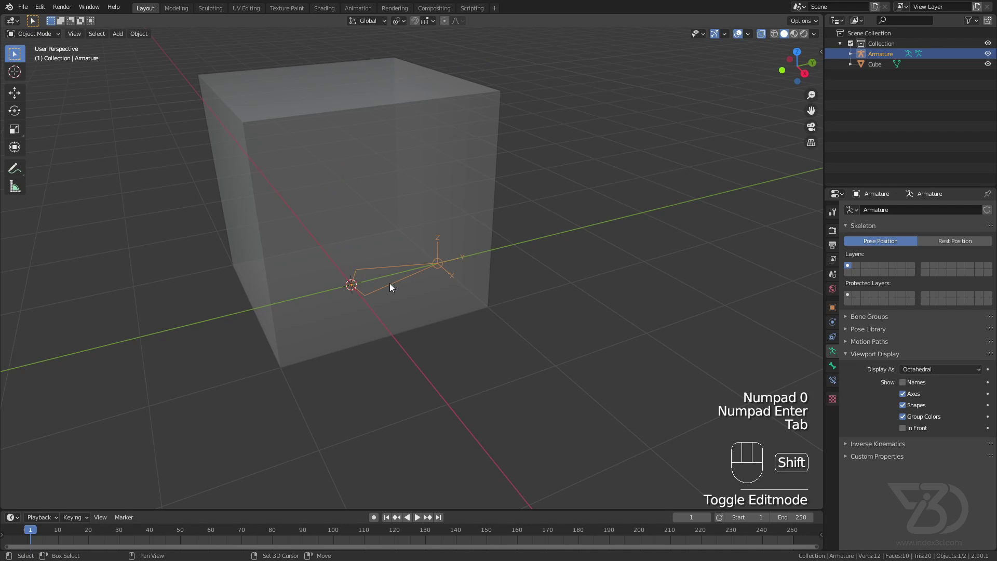
Add an upright bone at the origin inside the existing armature in Edit Mode.
key("shift+a")
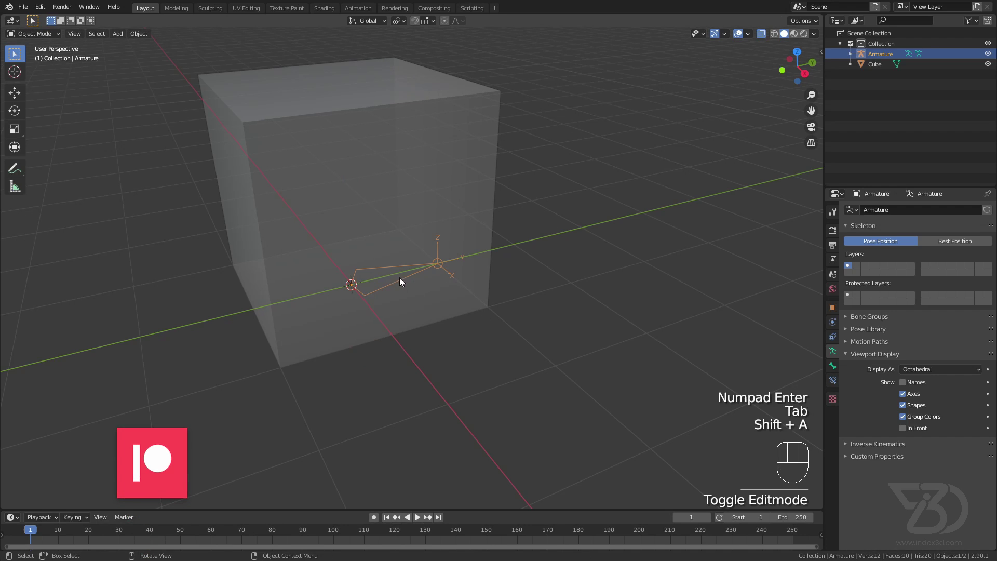
key("Tab")
left_click(352, 286)
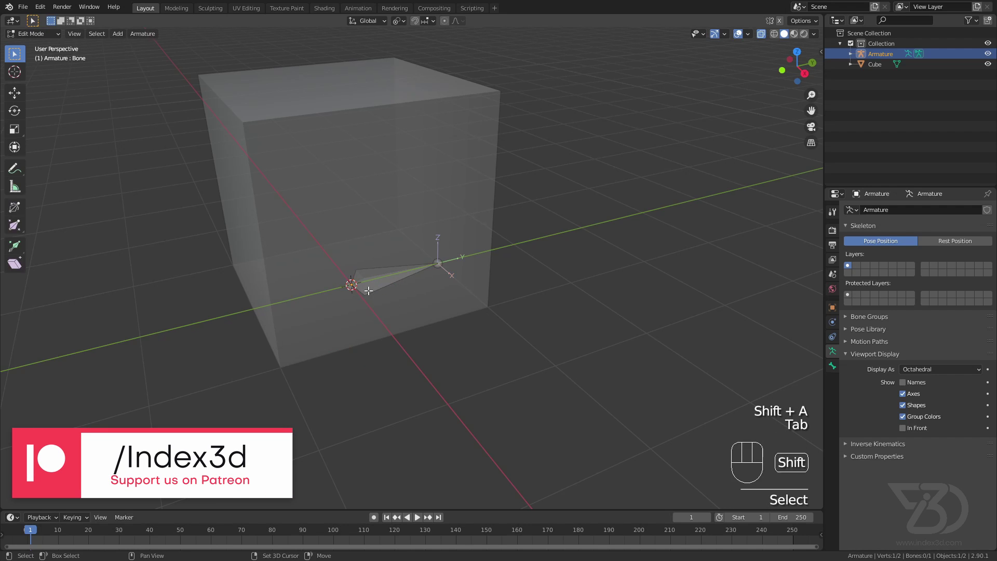
key("shift+a")
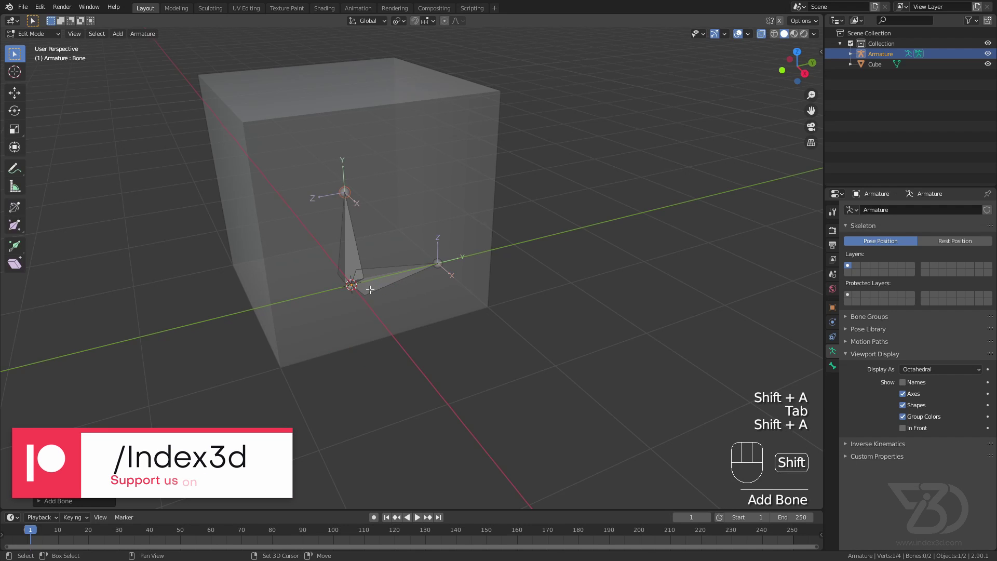
Stack two more upright bones above it, snapping the 3D cursor to the previous bone's tip each time.
middle_click_drag(351, 197, 350, 194)
left_click(335, 192)
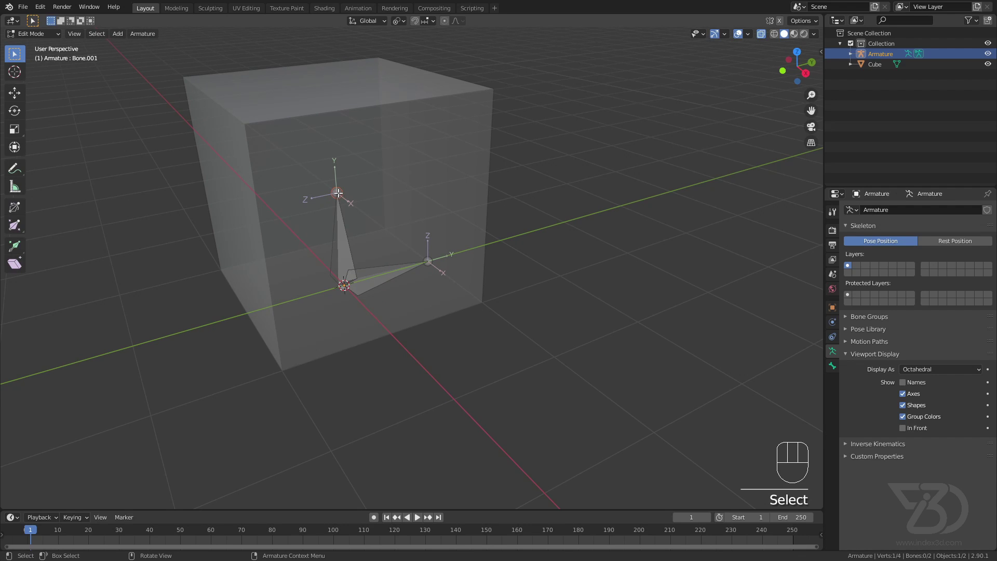
key("shift+s")
left_click(337, 225)
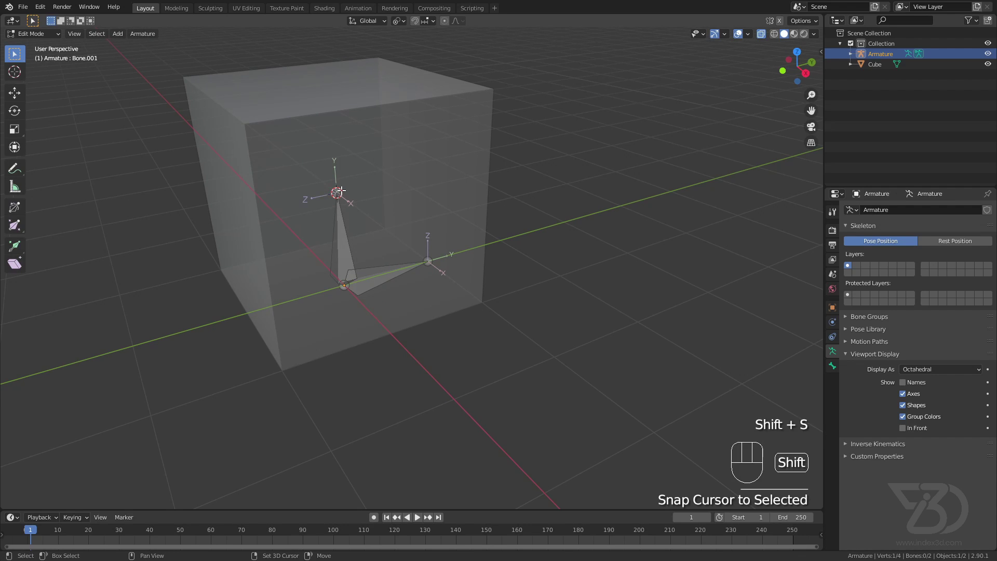
key("shift+a")
middle_click_drag(341, 191, 341, 228, "shift")
key("shift+s")
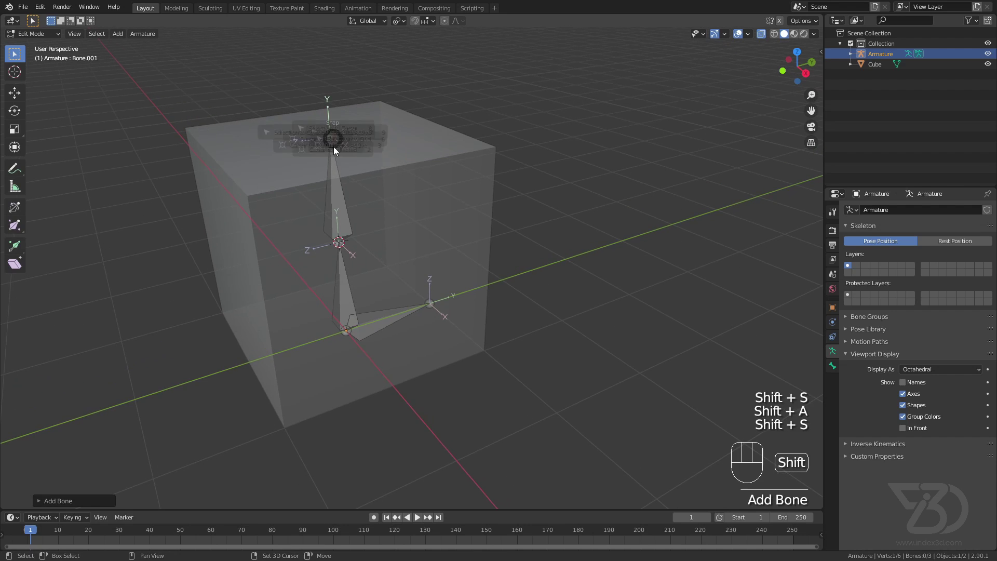
key("2")
key("shift+a")
Scale the three upright bones to a little under half size around their Individual Origins and save the file.
scroll(341, 184, "down", 3)
middle_click_drag(342, 184, 338, 204)
left_click(333, 150, "shift")
left_click(338, 211, "shift")
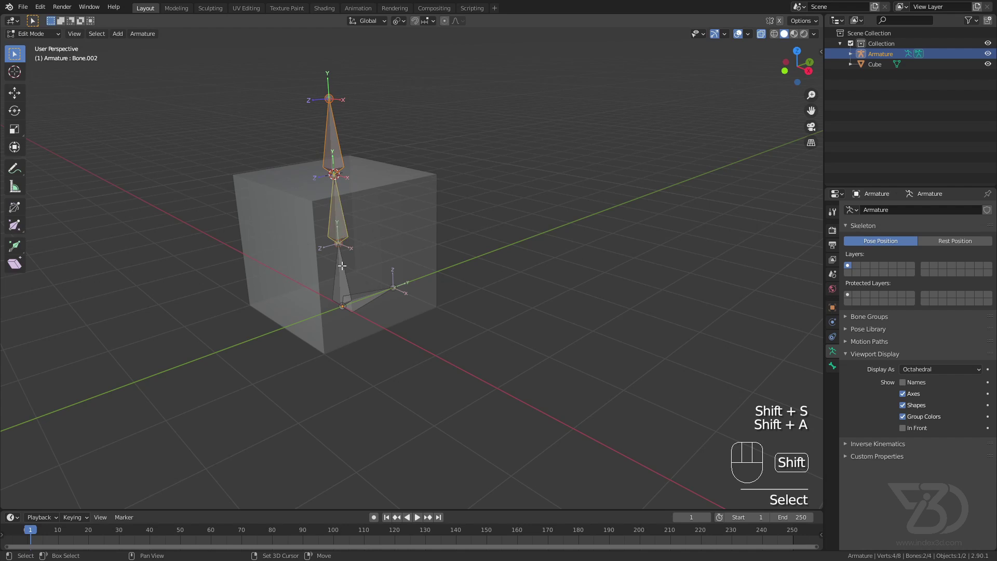
left_click(342, 268, "shift")
left_click(399, 21)
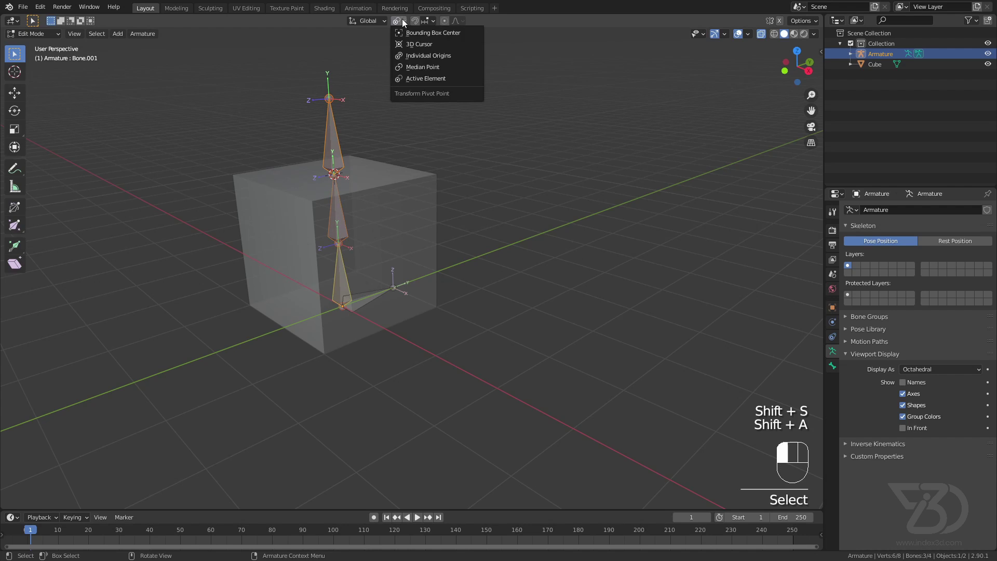
left_click(420, 56)
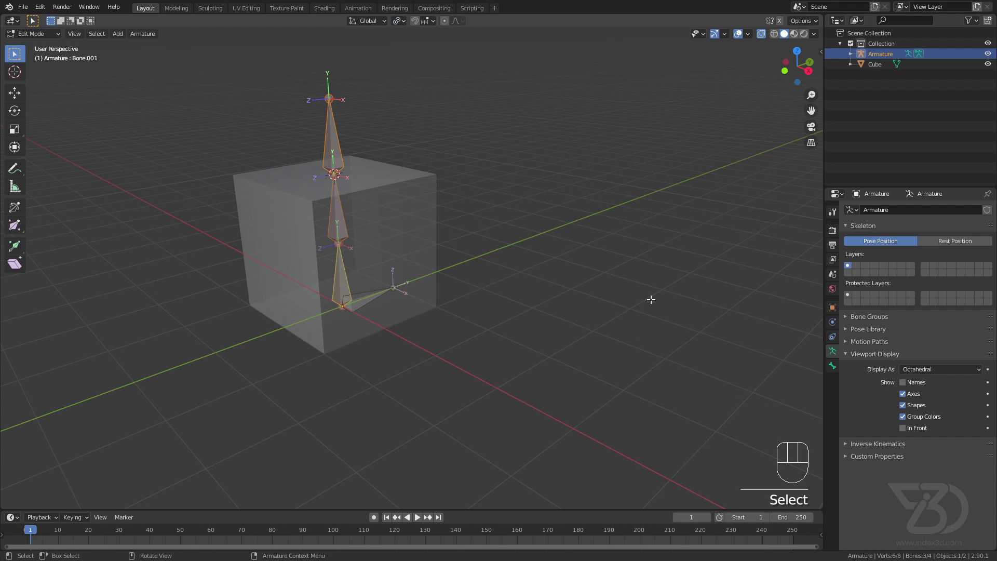
key("s")
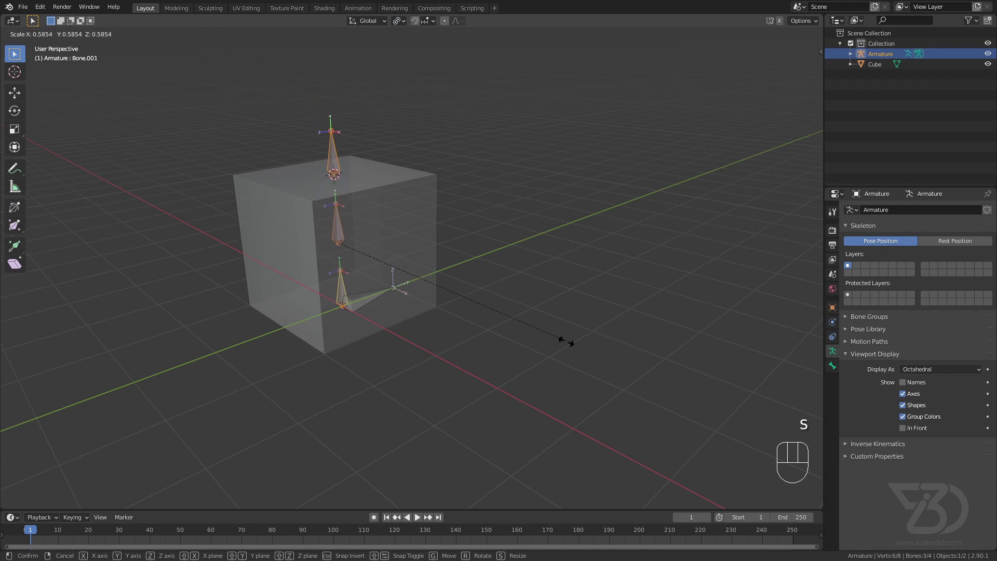
left_click(504, 323)
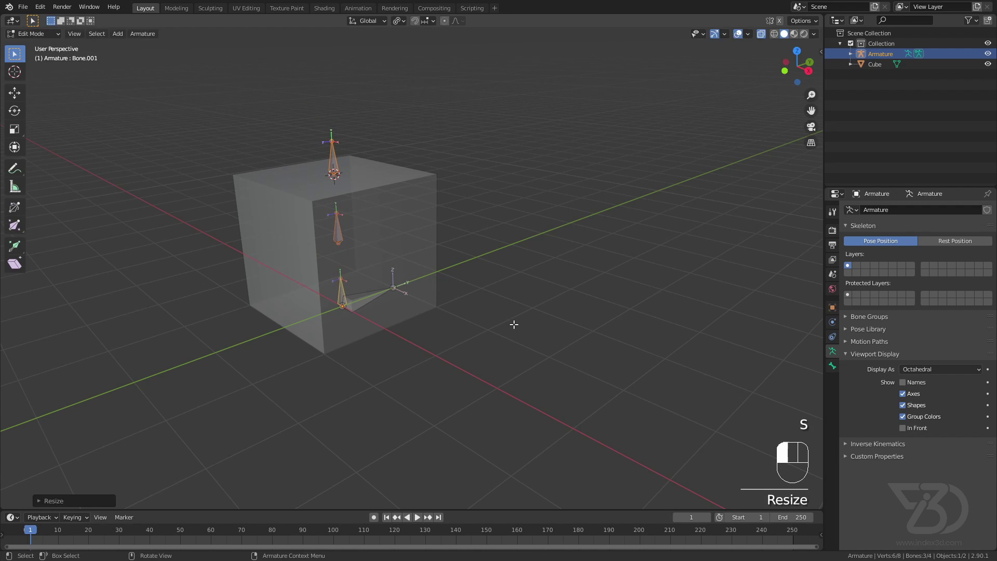
middle_click_drag(512, 326, 390, 304, "ctrl")
key("ctrl+s")
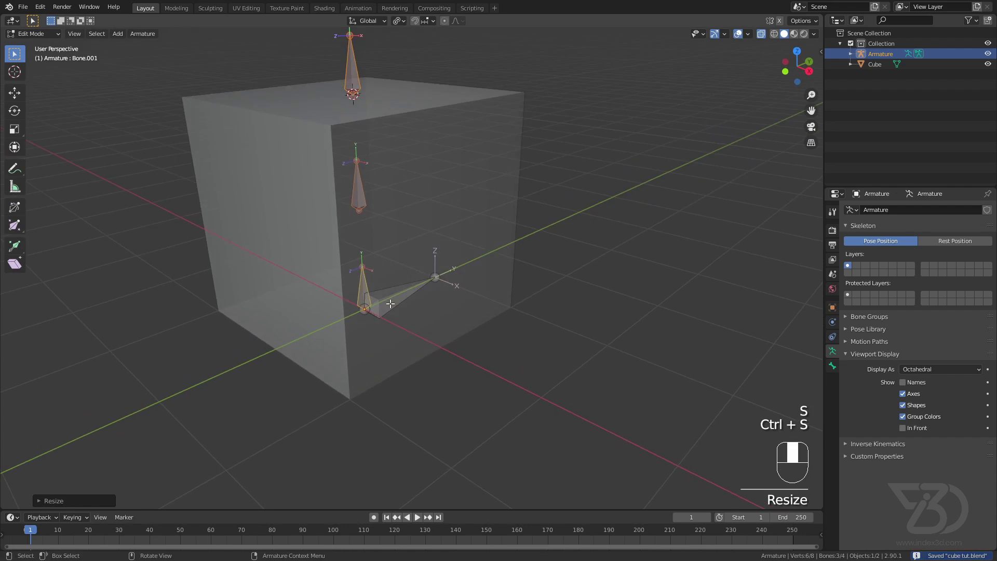
Snap the 3D cursor to the base of the lowest upright bone and add a full-size upright bone there.
left_click(364, 289)
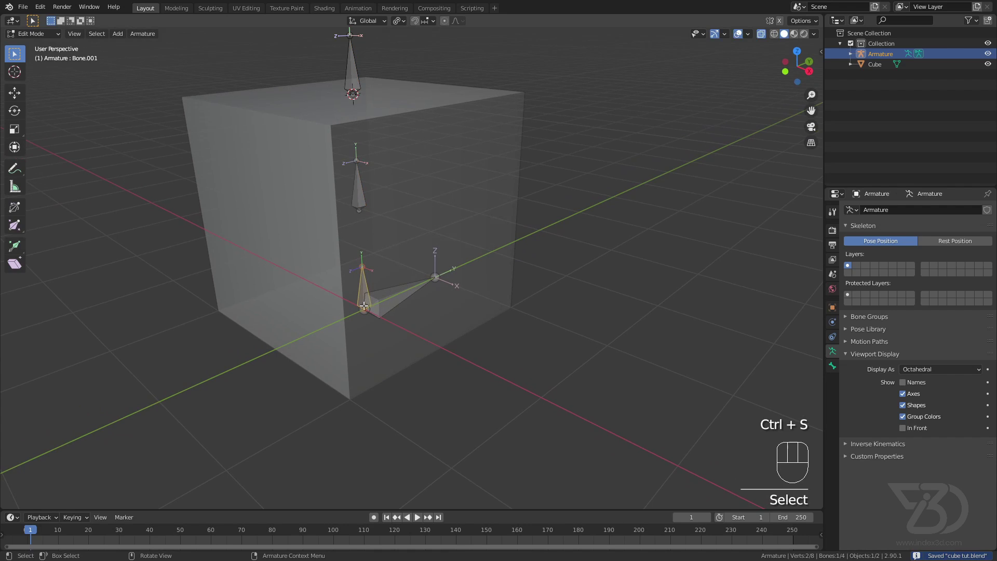
left_click(365, 308)
key("shift+s")
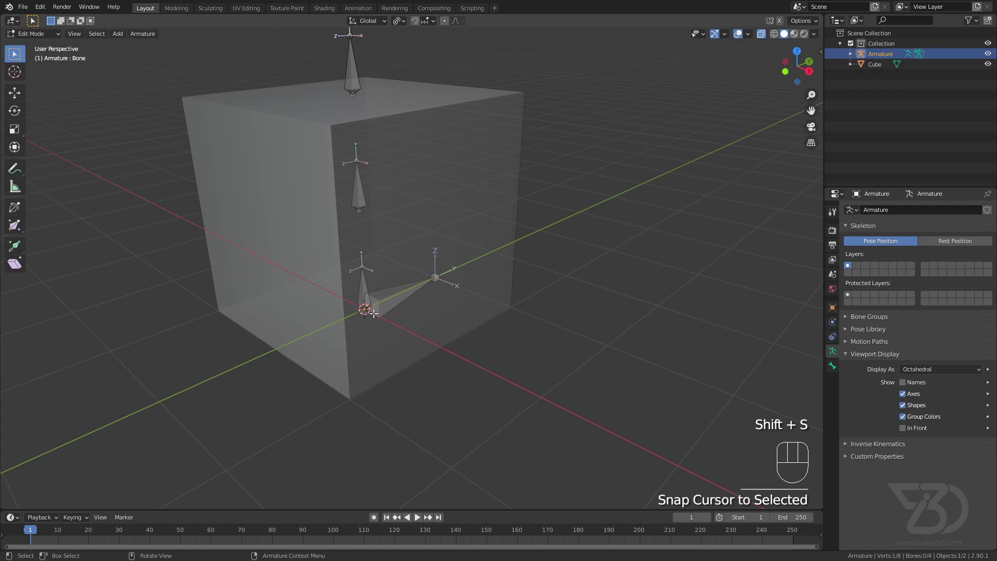
key("shift+a")
middle_click_drag(394, 316, 333, 172)
Examine the bone stack by selecting the top, lower, middle, long and horizontal bones one after another.
left_click(330, 132)
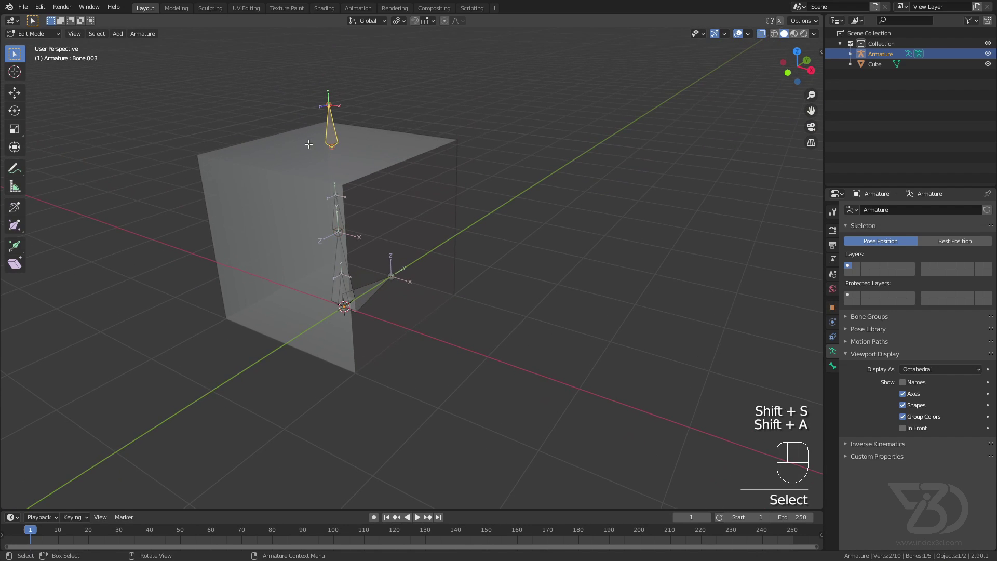
middle_click_drag(297, 134, 322, 123)
scroll(322, 124, "down", 1)
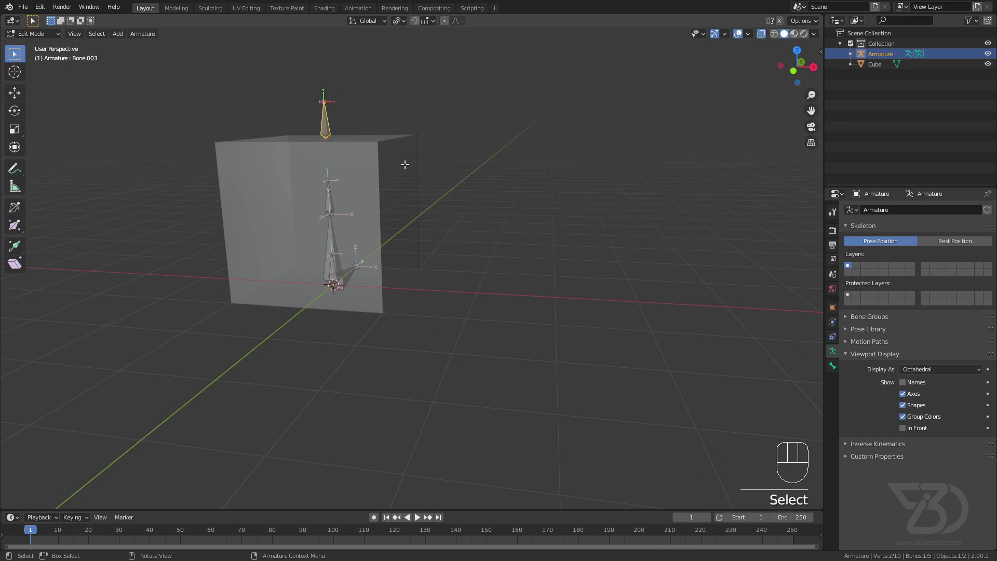
middle_click_drag(366, 196, 386, 156, "shift")
scroll(352, 238, "up", 2)
left_click(349, 236)
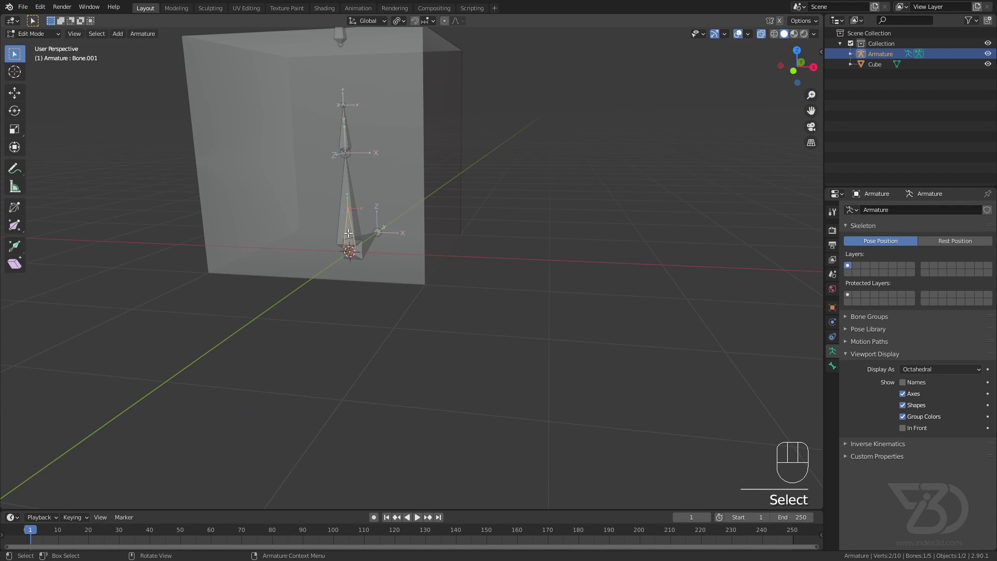
left_click(343, 145)
middle_click_drag(343, 145, 320, 133)
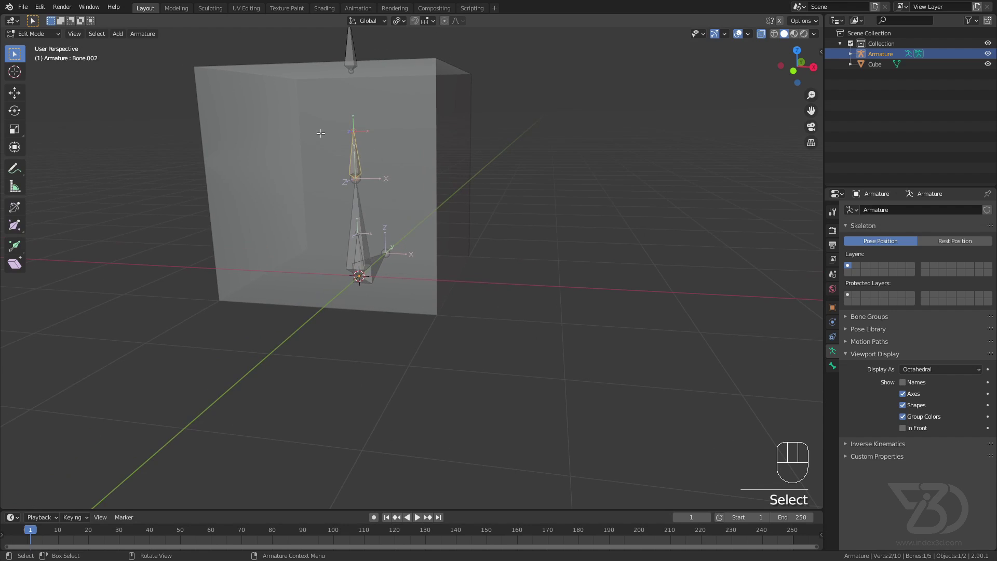
left_click(356, 205)
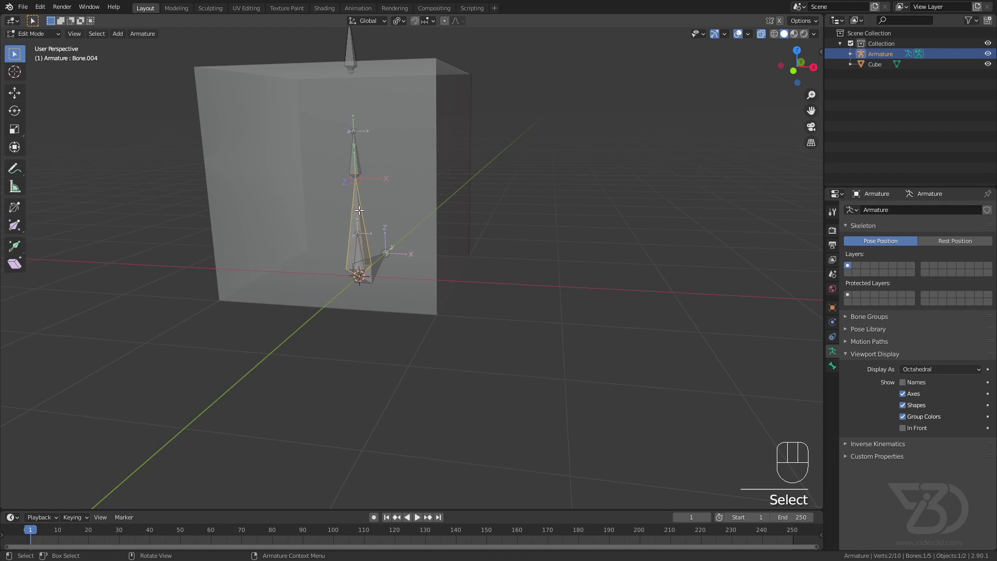
left_click(377, 262)
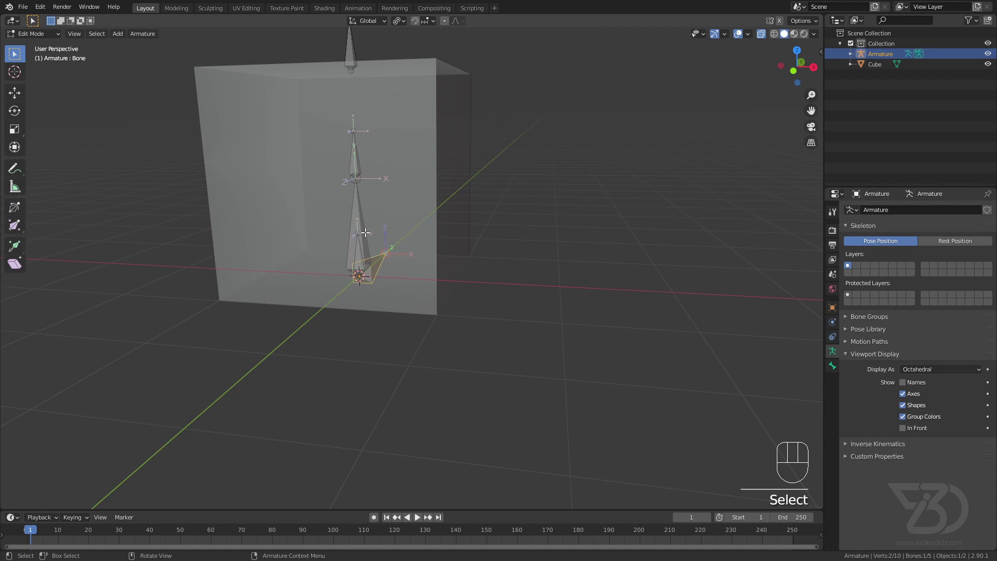
middle_click_drag(366, 233, 356, 258, "shift")
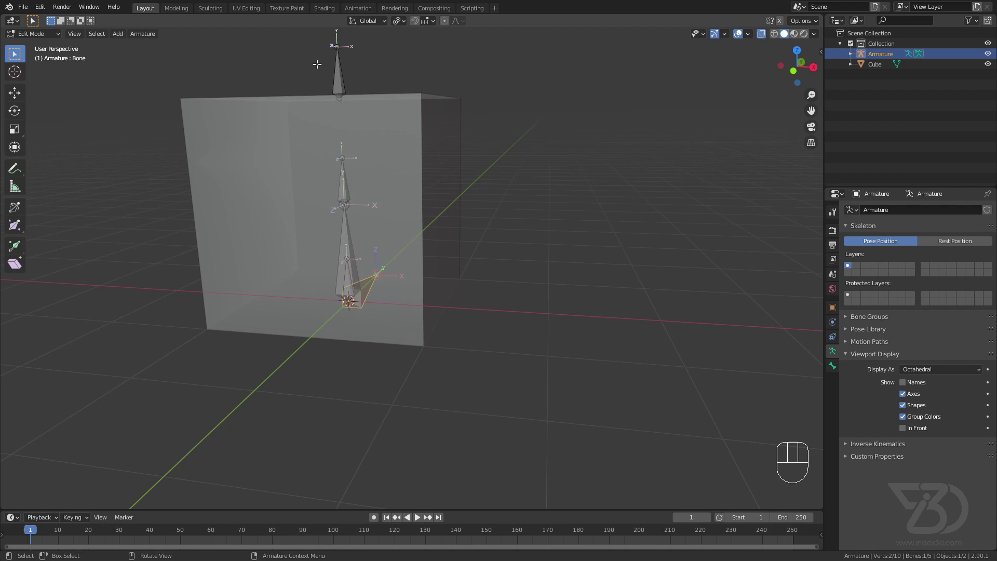
Parent all the upright bones to the horizontal bone at the origin with Keep Offset.
left_click_drag(315, 60, 364, 374)
scroll(367, 311, "up", 2)
scroll(368, 310, "down", 3)
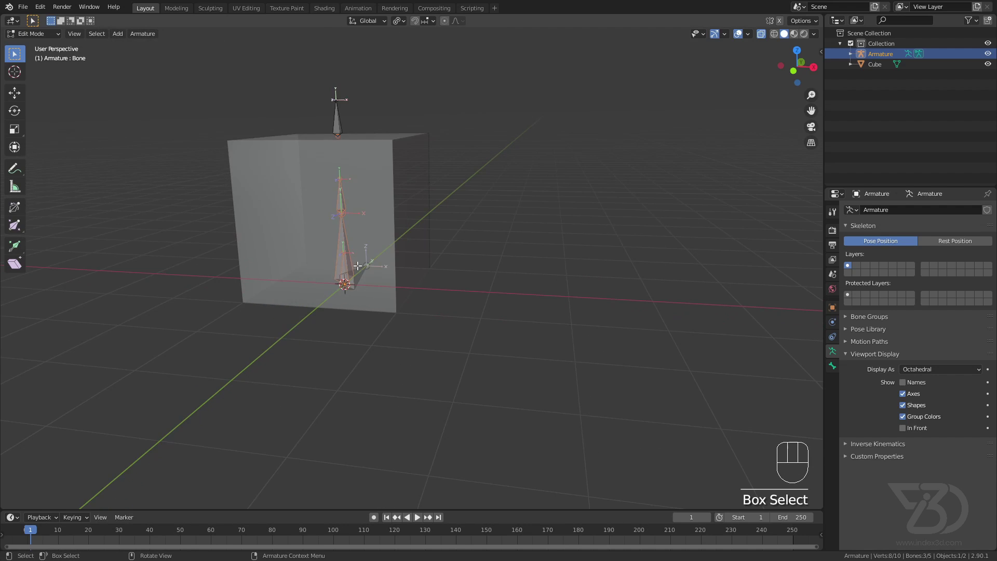
key("a")
scroll(364, 263, "up", 3)
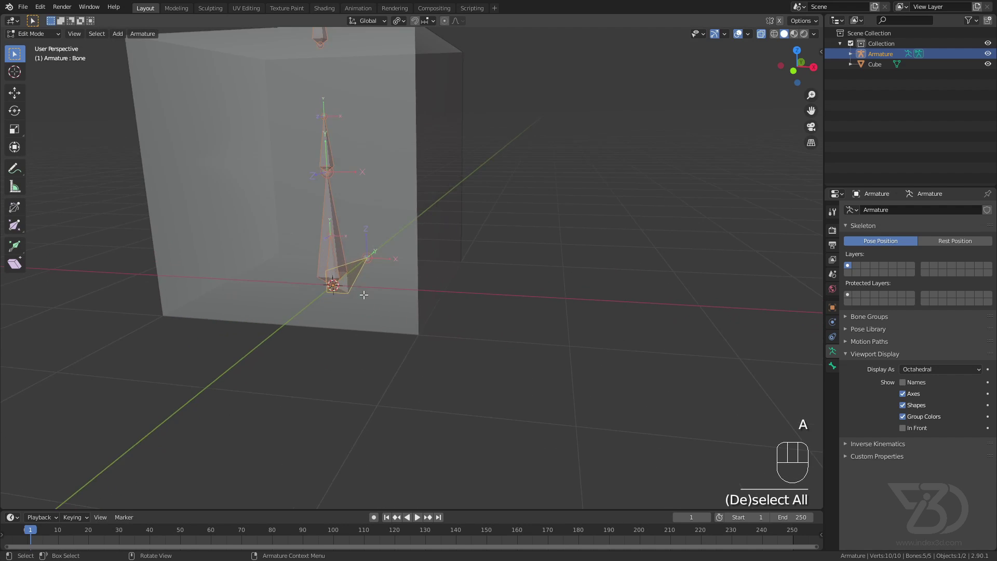
left_click(358, 263, "shift")
left_click(358, 265, "shift")
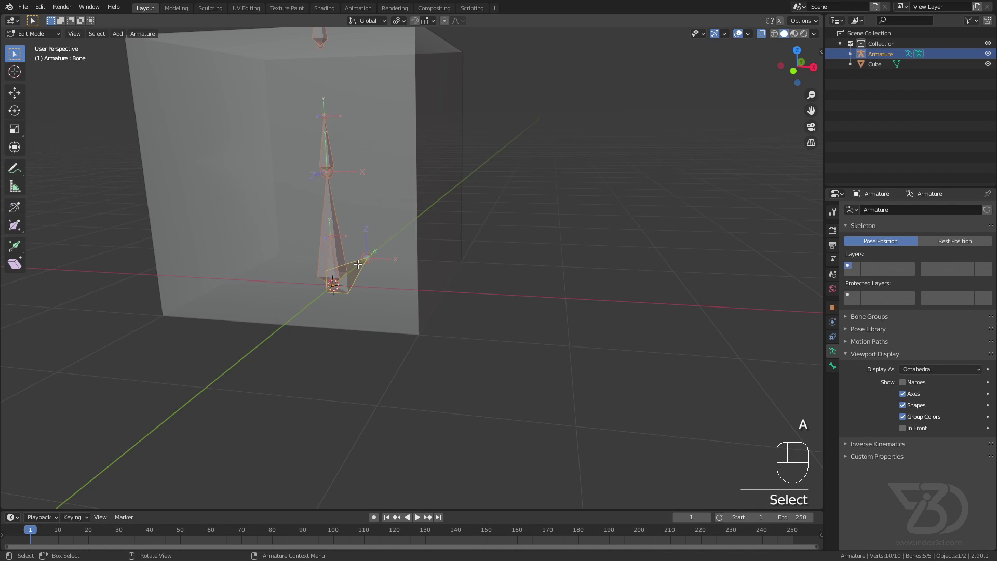
key("ctrl+p")
left_click(337, 268)
middle_click_drag(337, 268, 342, 251, "shift")
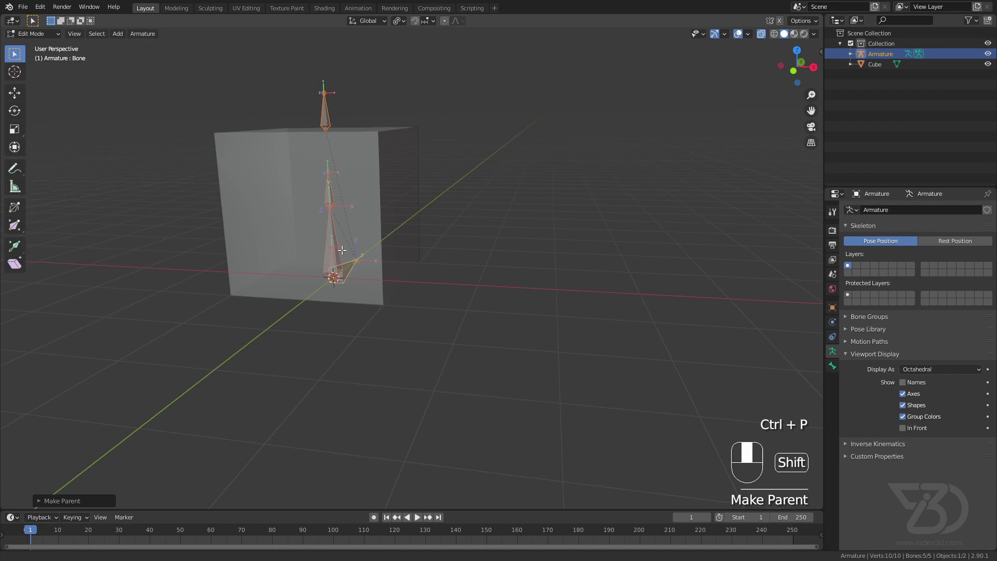
Parent the middle small bone to the long upright bone with Keep Offset.
scroll(335, 228, "up", 2)
left_click(328, 205)
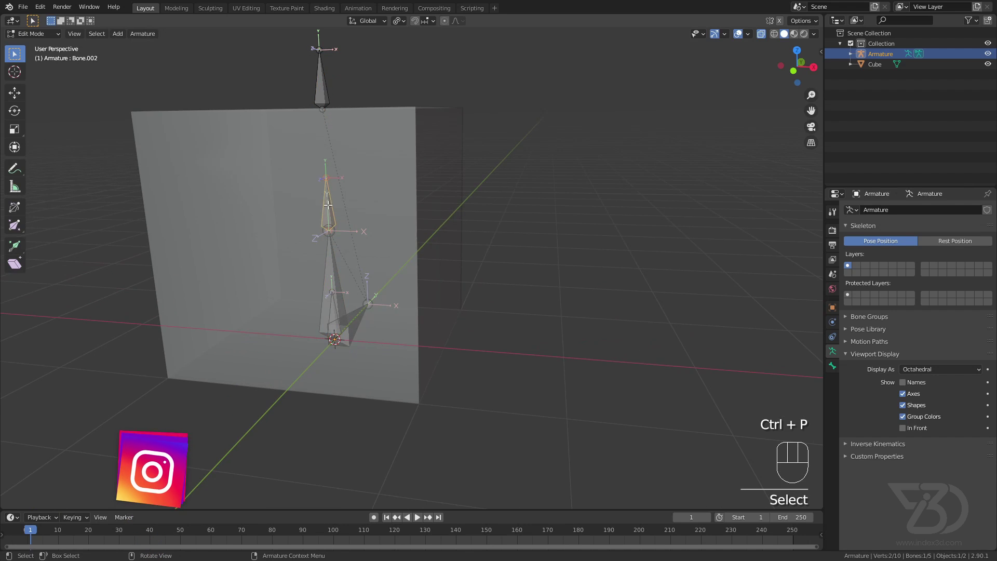
left_click(332, 253, "shift")
key("ctrl+p")
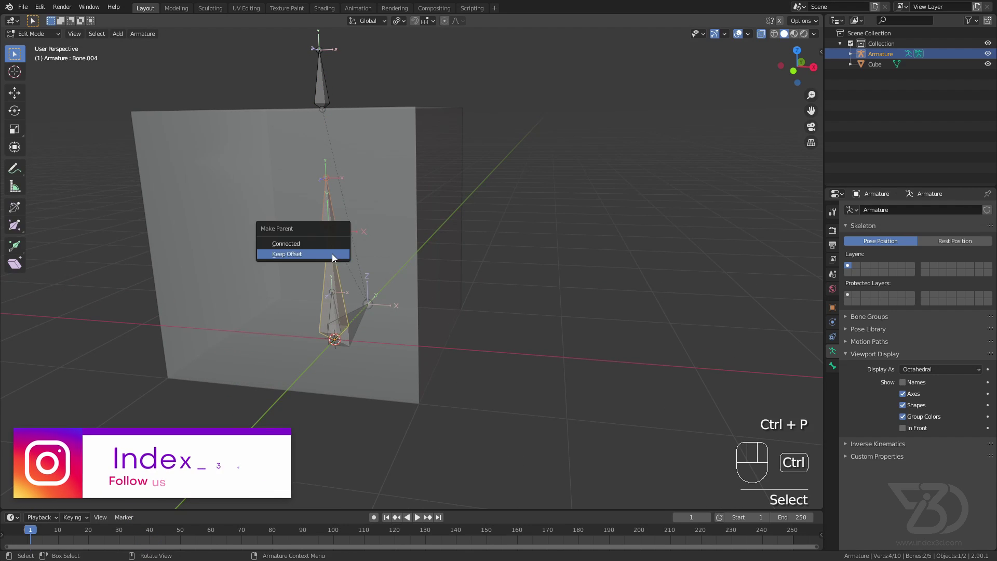
left_click(332, 253)
Parent the long upright bone to the small bone at the cube's base with Keep Offset, and save the file.
scroll(336, 276, "up", 2)
left_click(332, 275)
left_click(327, 326, "shift")
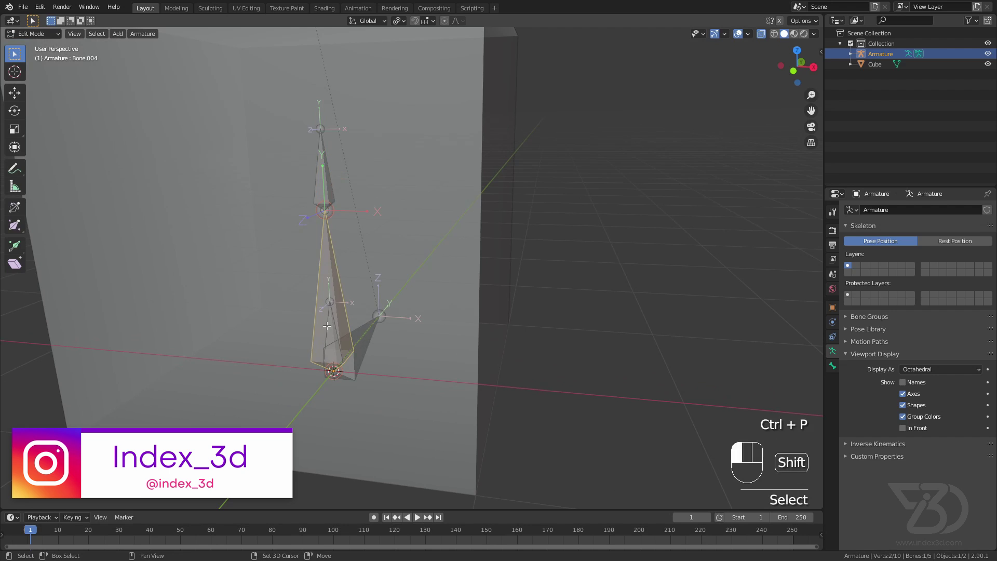
left_click(327, 326, "shift")
key("ctrl+p")
left_click(332, 317)
scroll(362, 322, "down", 3)
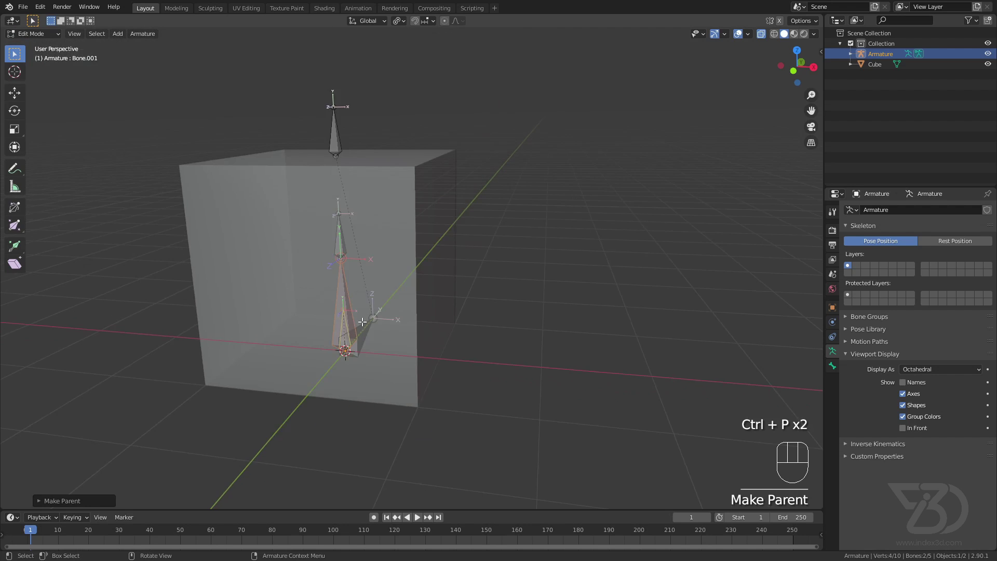
middle_click_drag(363, 322, 337, 322)
key("ctrl+s")
Rename the bone above the cube's top face as T_ctrl and save the file.
middle_click_drag(352, 195, 354, 225, "shift")
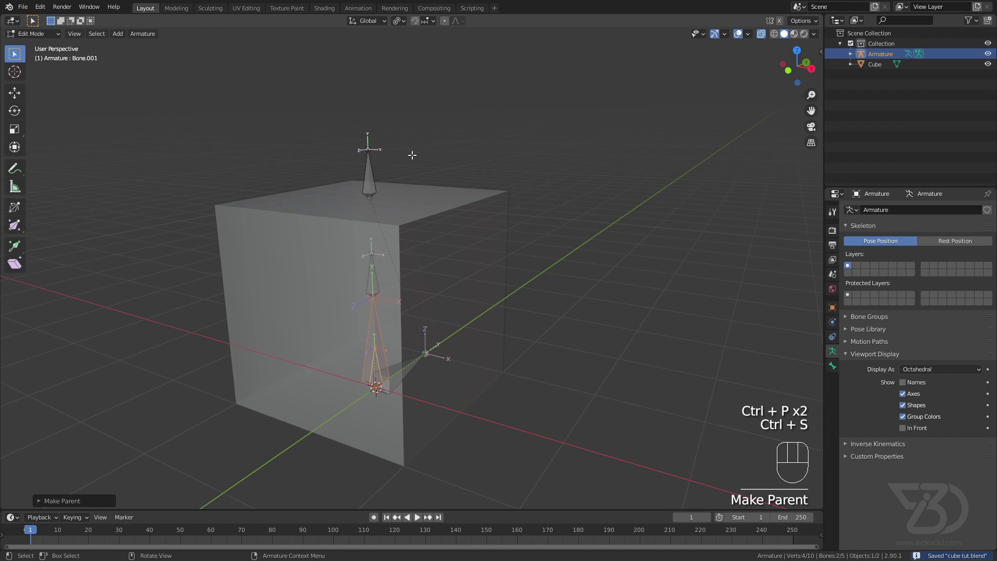
scroll(403, 182, "up", 3)
left_click(398, 200)
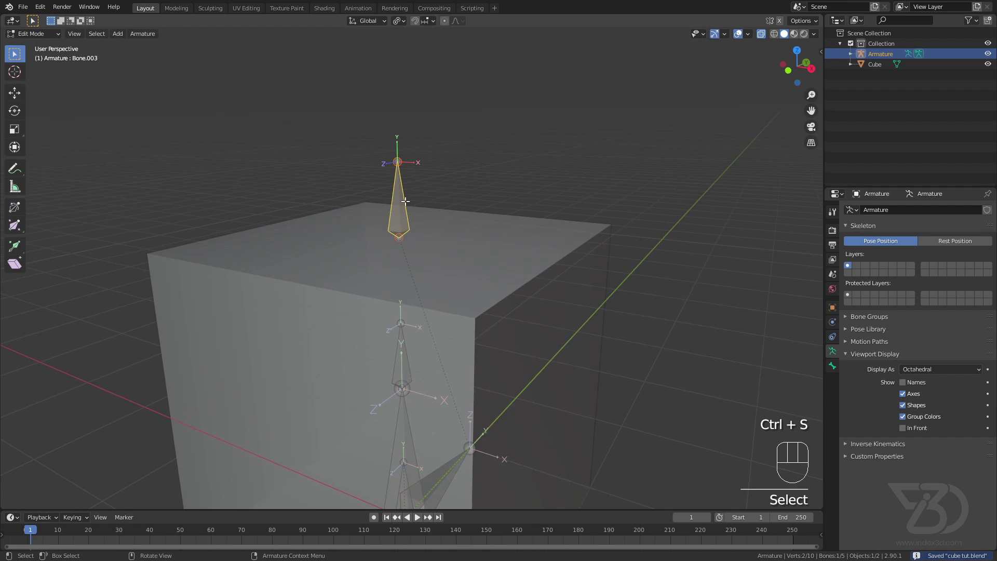
middle_click_drag(405, 201, 416, 202)
key("F2")
key("shift")
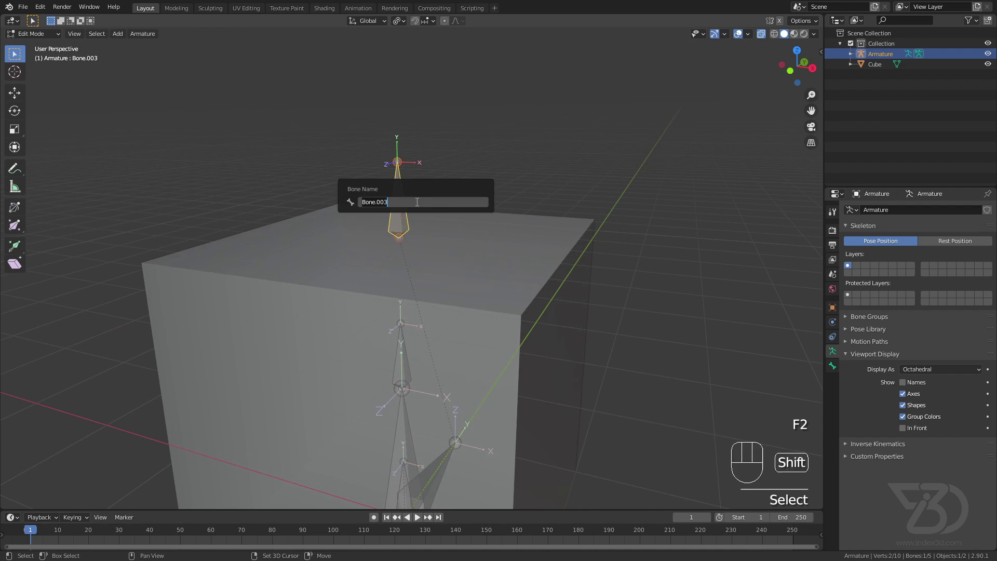
type("T_ctrl")
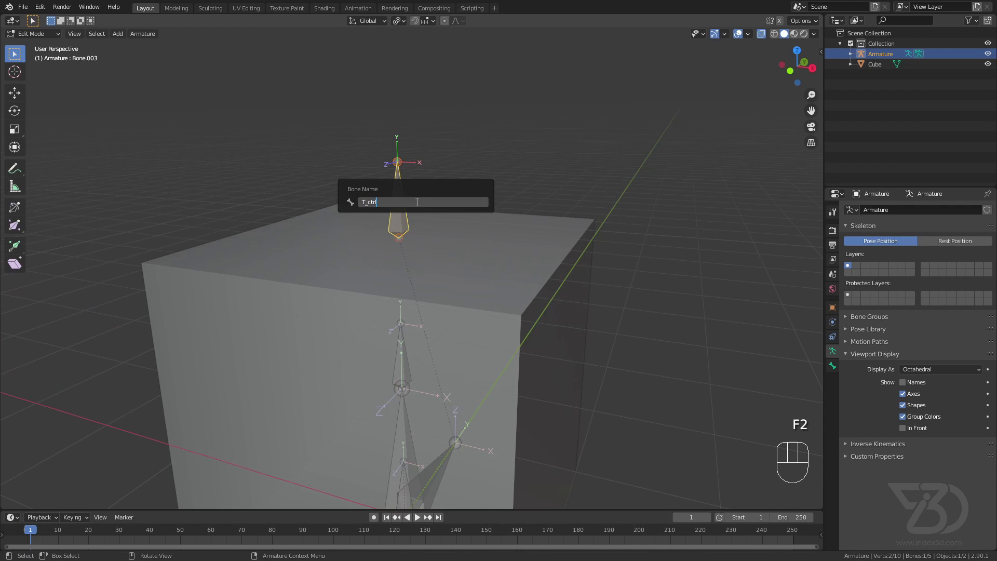
key("Return")
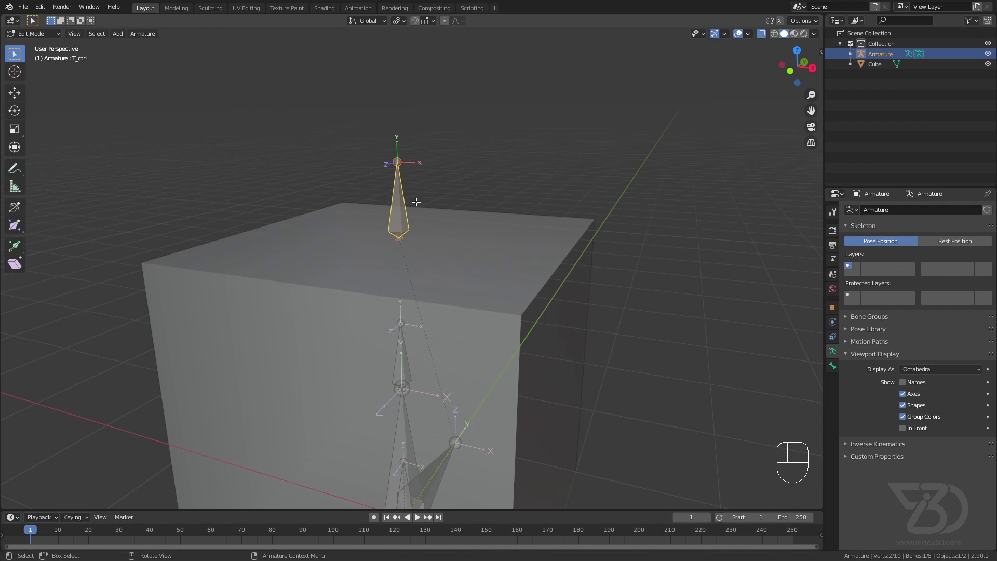
key("ctrl+s")
Rename the small bone at the cube's mid-height as S_ctrl and save the file.
middle_click_drag(414, 201, 420, 249, "shift")
left_click(414, 257)
key("F2")
type("S")
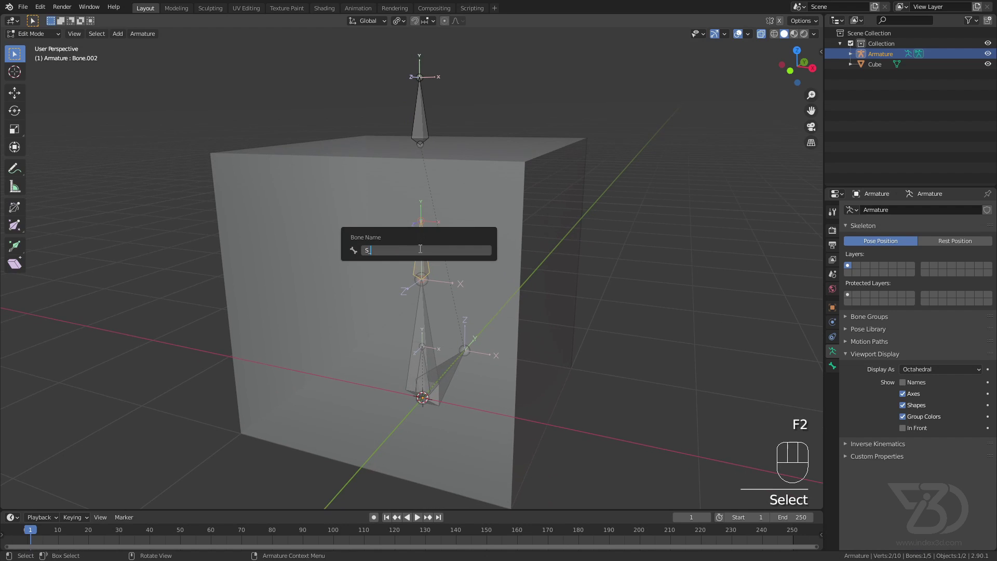
type("_ct")
key("Return")
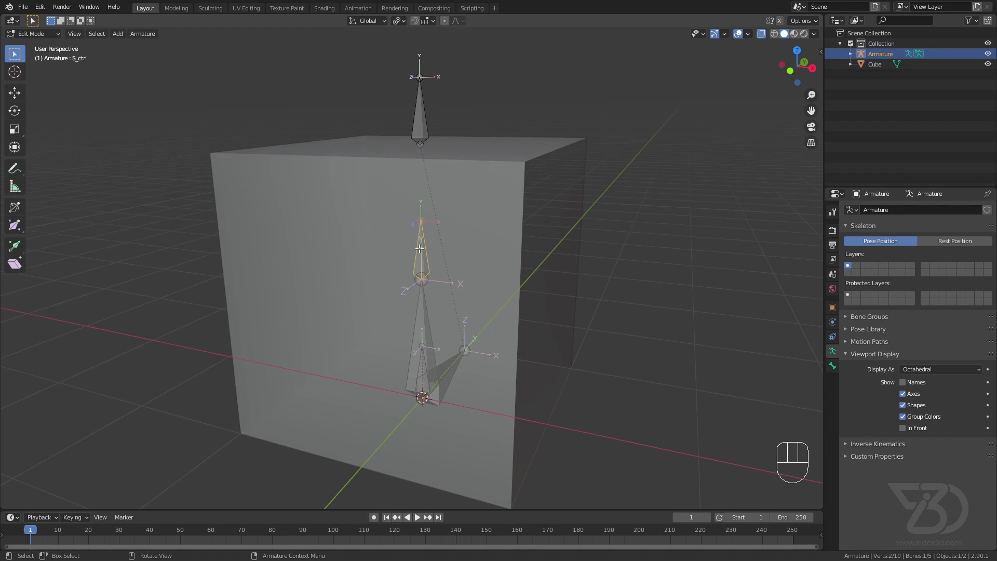
key("ctrl+s")
Rename the small upright bone at the cube's base as B_ctrl and save the file.
left_click(424, 369)
left_click(424, 369)
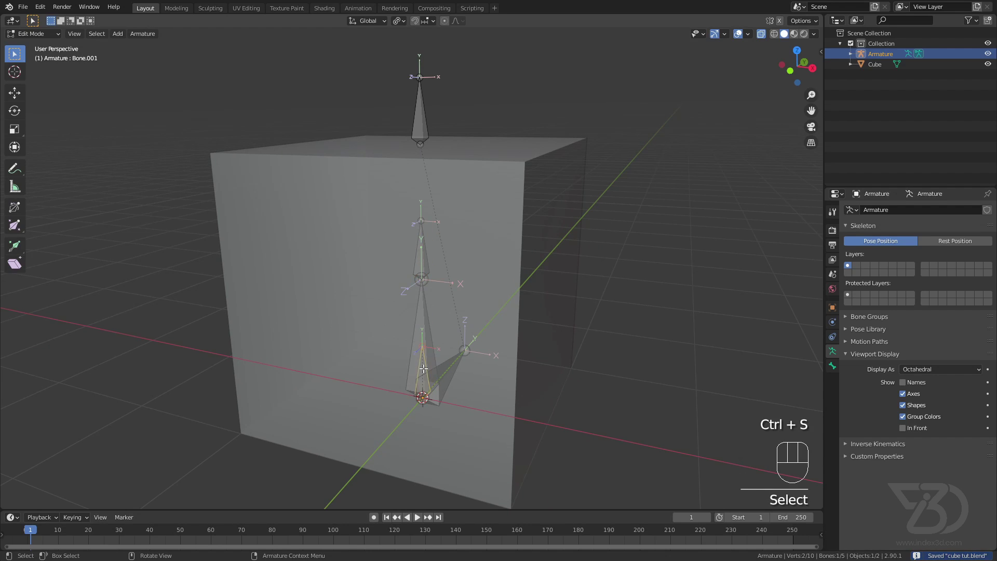
key("F2")
type("B")
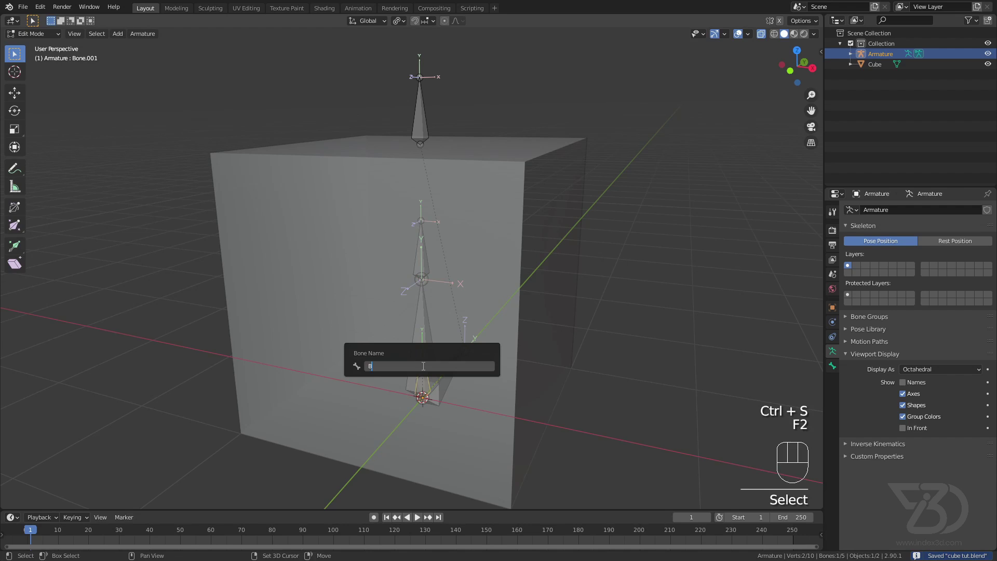
type("_ctrl")
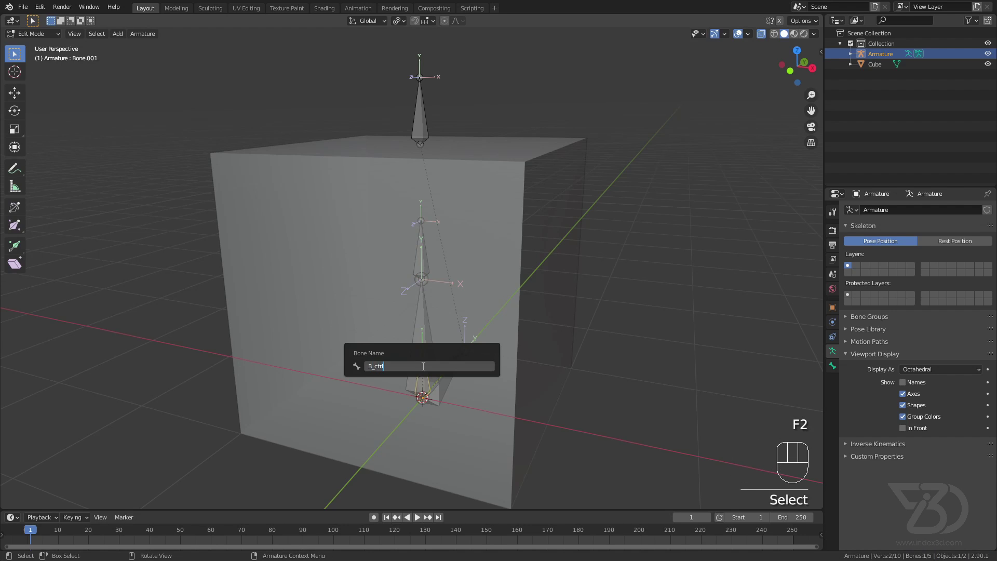
key("Return")
key("ctrl+s")
Rename the long upright bone as stretch and save the file.
left_click(427, 315)
key("F2")
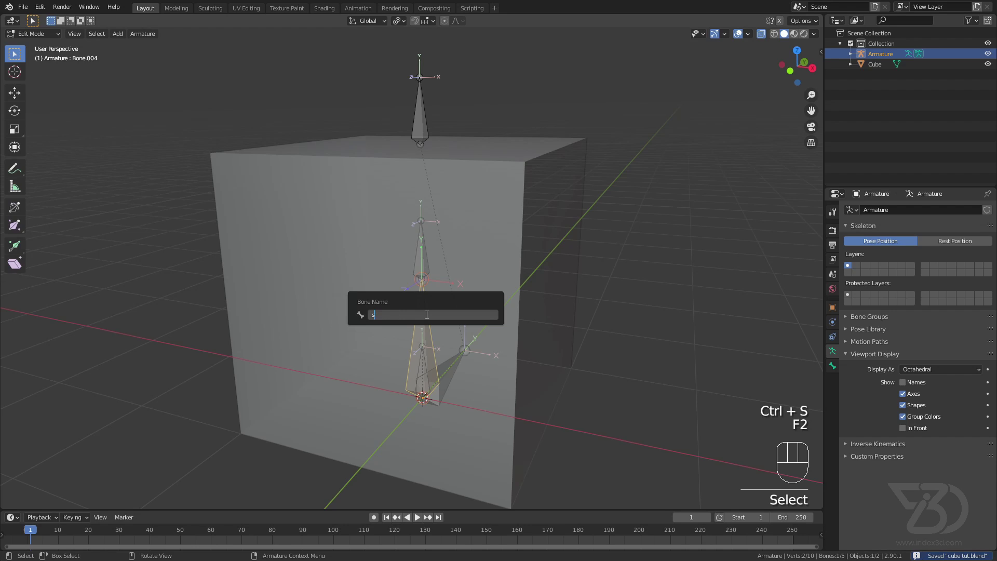
type("stre")
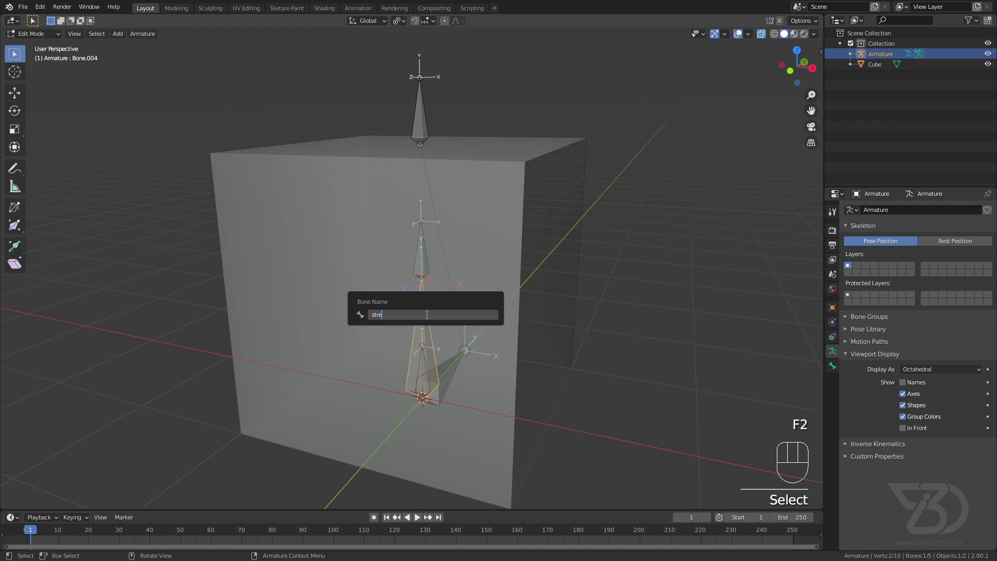
type("ctch")
key("Return")
key("ctrl+s")
Rename the horizontal bone at the origin as root and save the file.
left_click(453, 369)
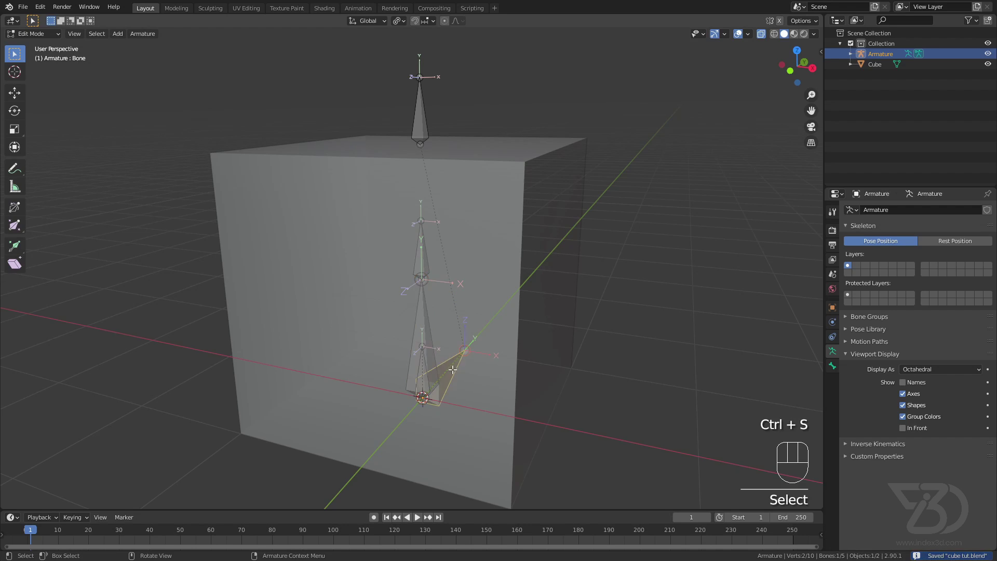
key("F2")
type("root")
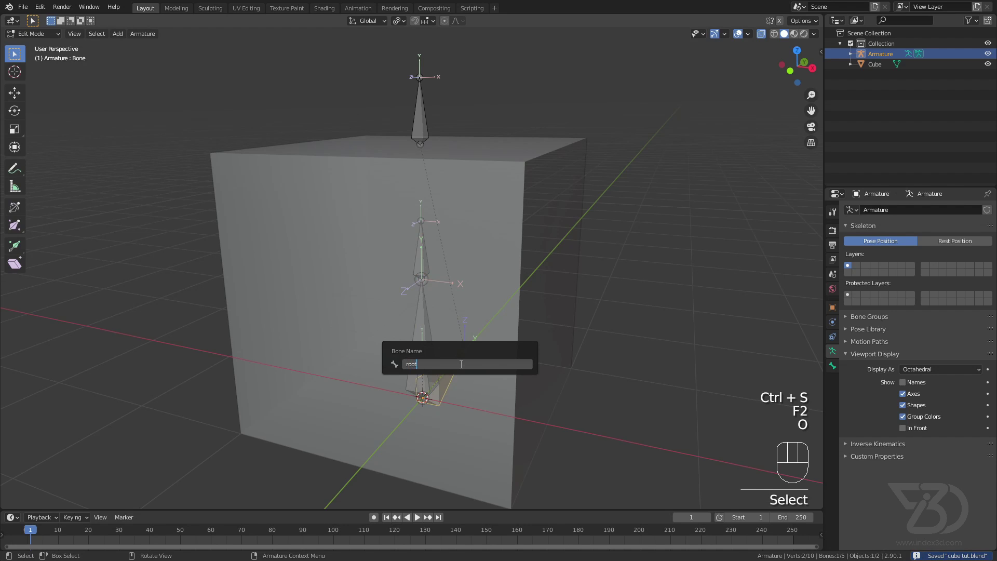
key("Return")
key("ctrl+s")
scroll(410, 283, "down", 3)
key("ctrl+s")
scroll(409, 283, "up", 2)
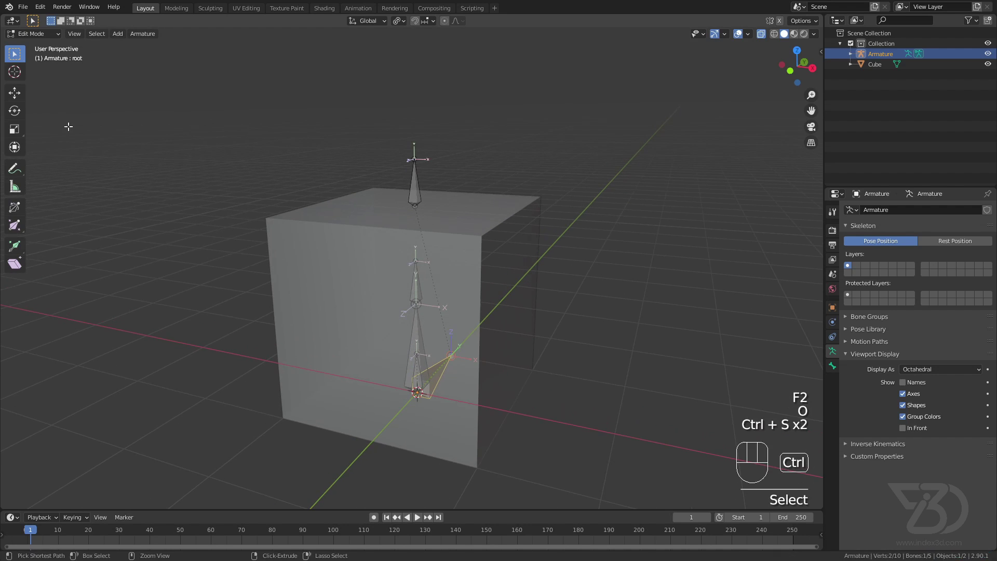
Switch the armature from Edit Mode to Pose Mode.
left_click(33, 34)
left_click(40, 70)
middle_click_drag(327, 317, 295, 272, "shift")
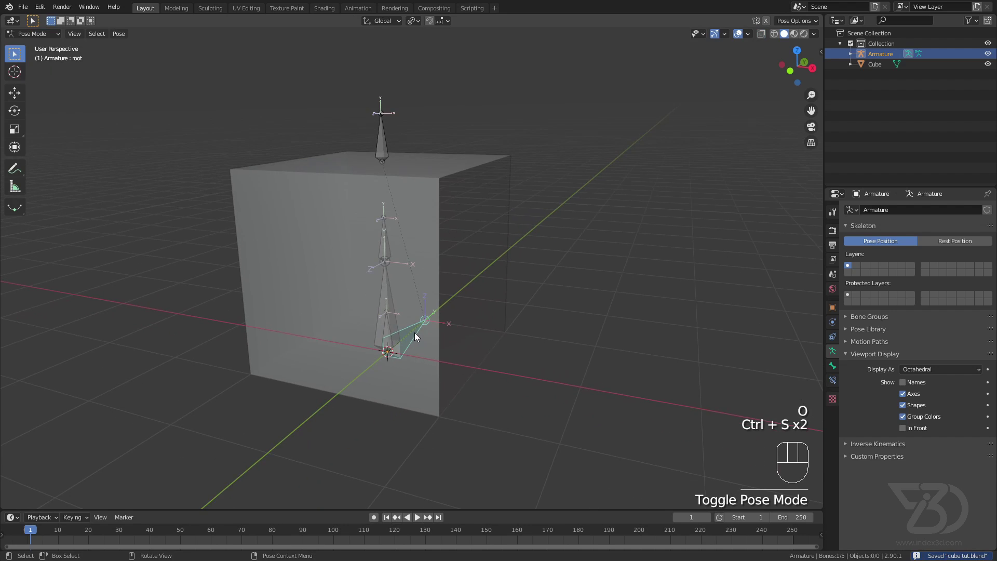
Test-move the root, B_ctrl, stretch, S_ctrl and T_ctrl bones one by one, cancelling each move, and save the file.
key("g")
right_click(396, 330)
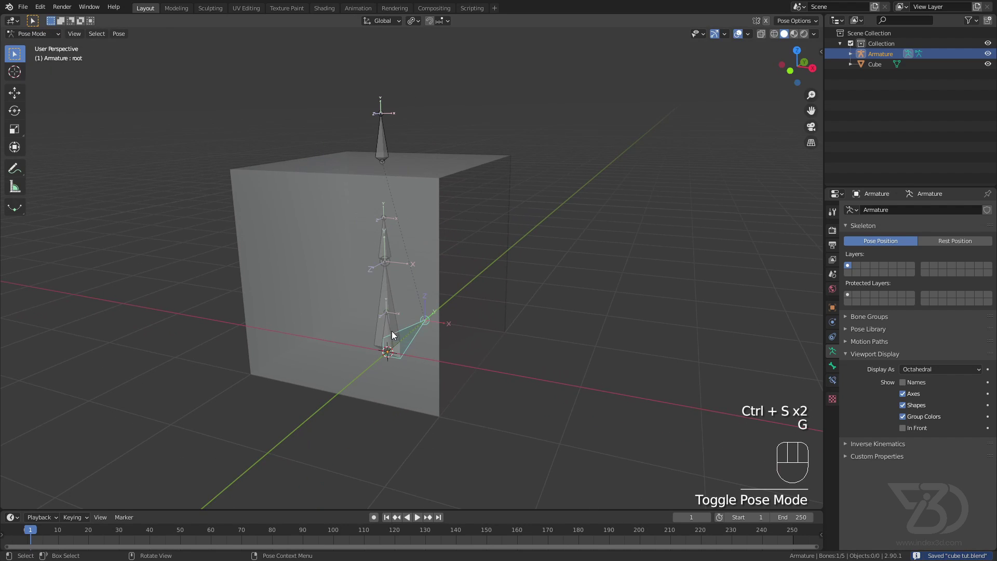
left_click(389, 328)
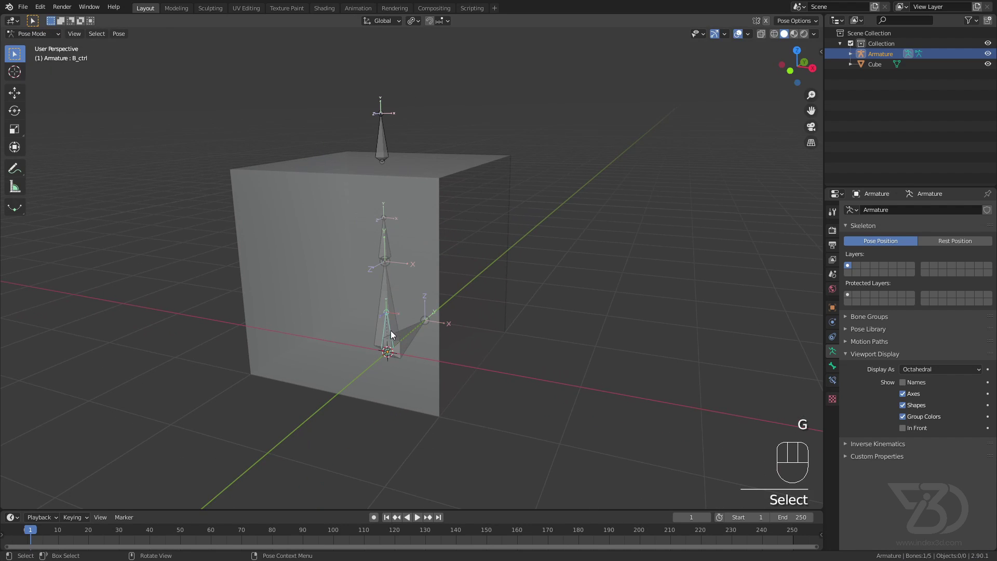
key("g")
right_click(385, 289)
left_click(387, 285)
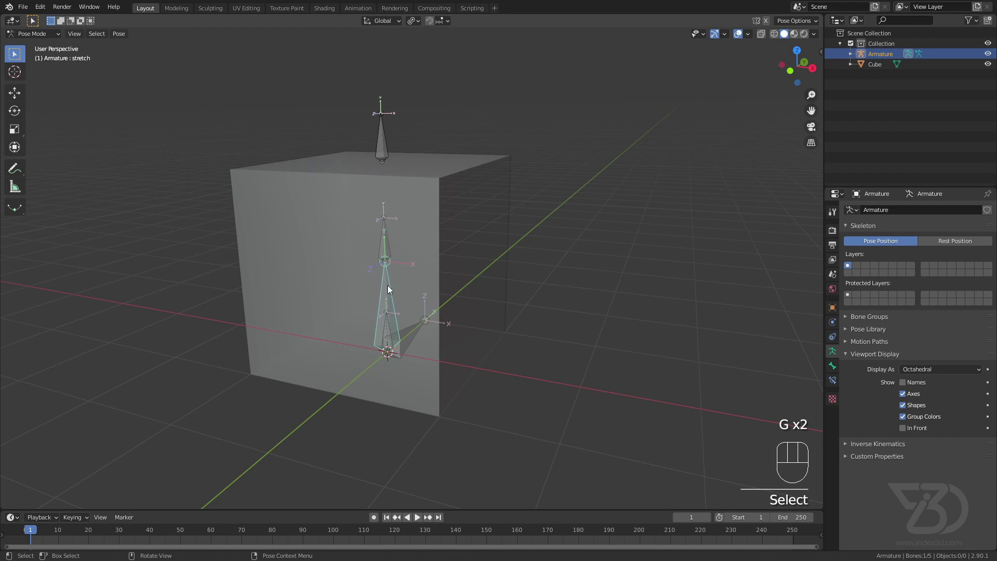
key("g")
right_click(347, 279)
left_click(386, 245)
key("g")
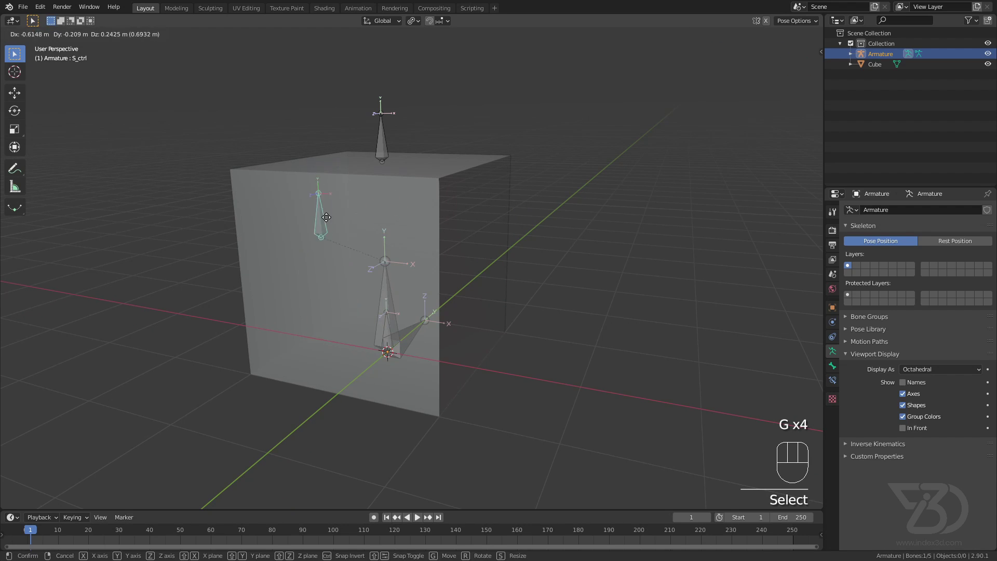
right_click(327, 217)
left_click(380, 148)
key("g")
right_click(332, 133)
key("ctrl+s")
Switch to Object Mode, parent the cube to the armature using Armature Deform With Empty Groups, and save the file.
scroll(344, 188, "down", 1)
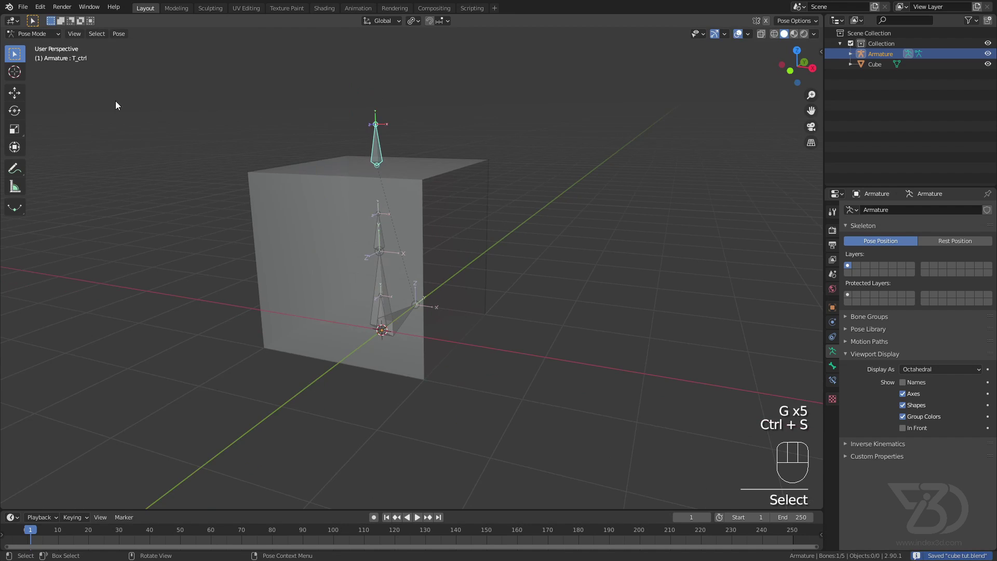
left_click(39, 35)
left_click(39, 46)
left_click(458, 174)
left_click(456, 174)
left_click(383, 141, "shift")
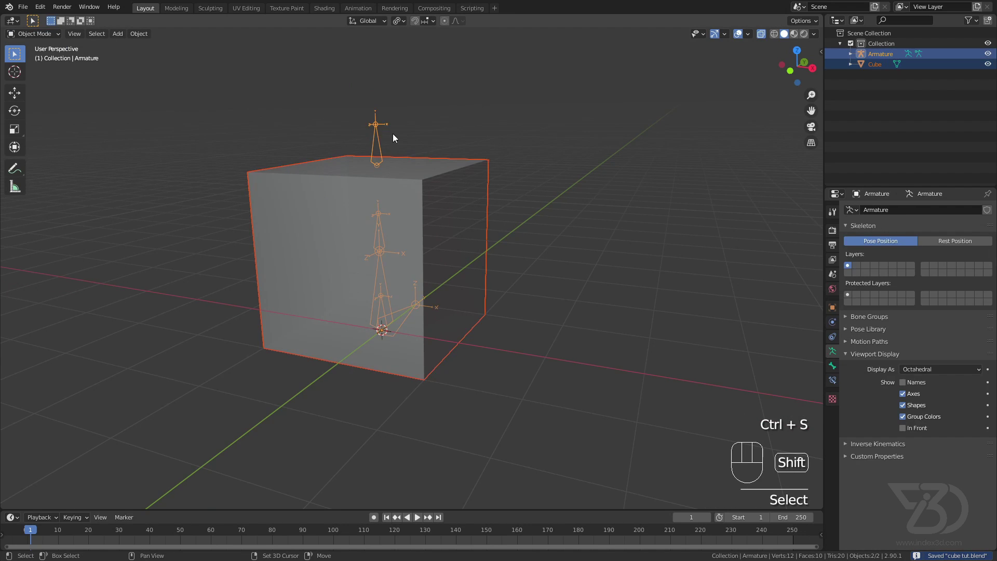
key("ctrl+p")
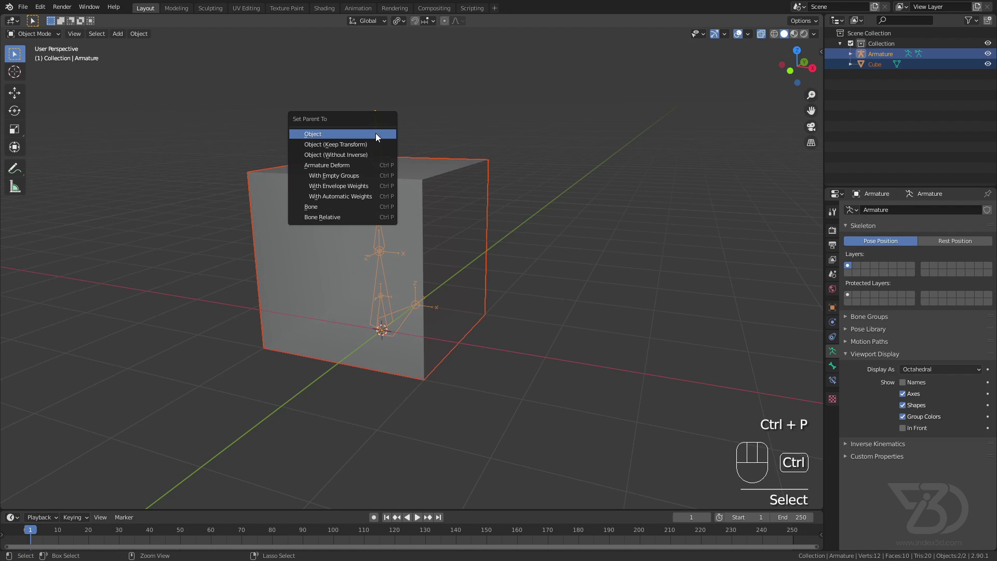
left_click(341, 177)
key("ctrl+s")
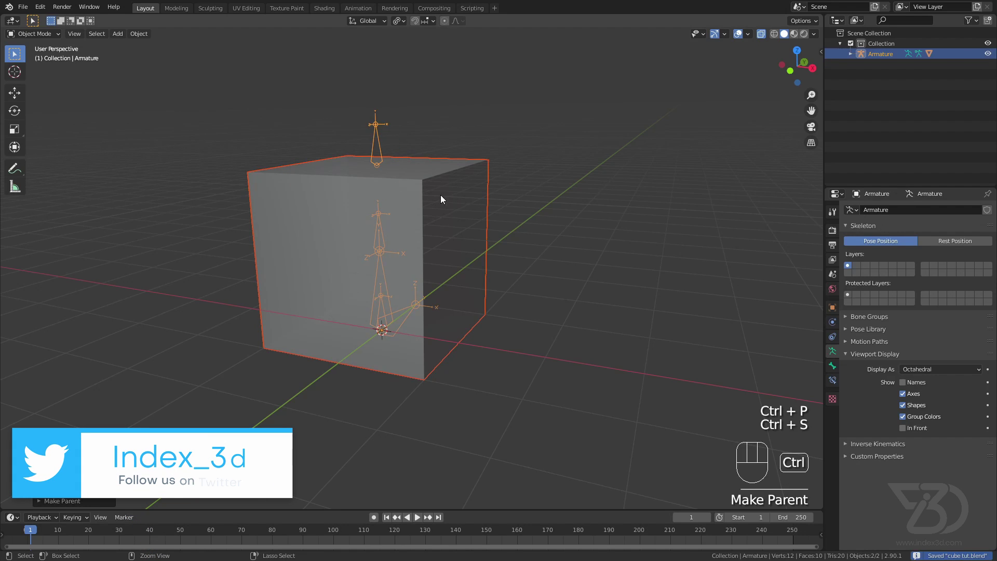
Remove the stretch and root vertex groups from the cube.
left_click(435, 178)
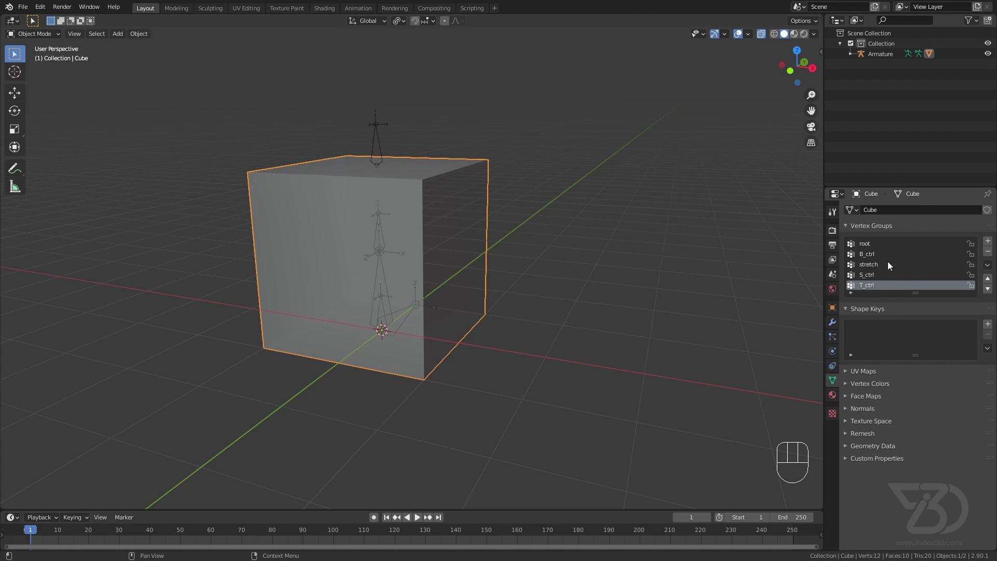
left_click(868, 265)
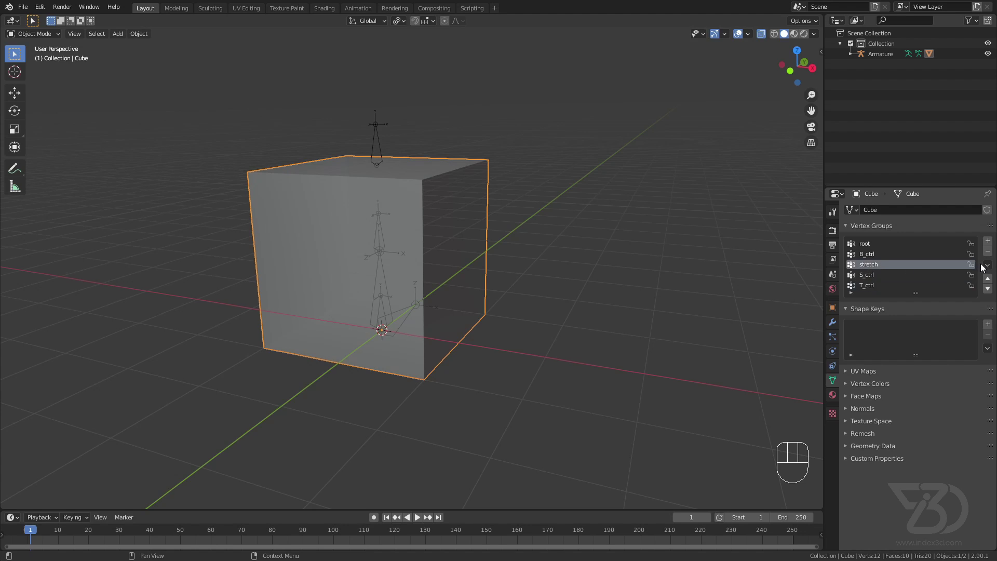
left_click(988, 252)
left_click(955, 244)
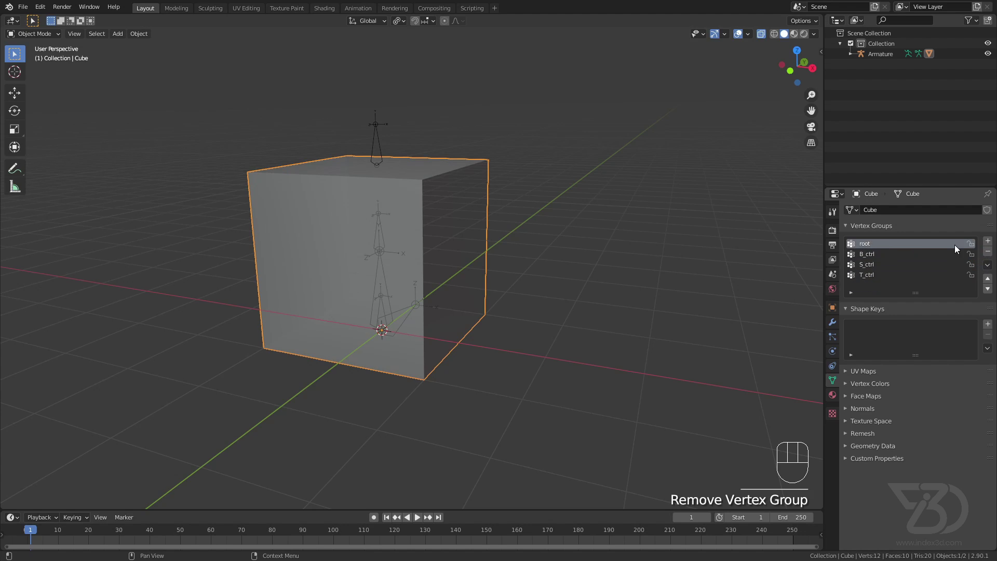
left_click(988, 253)
Reorder the cube's vertex groups to T_ctrl, S_ctrl, B_ctrl and save the file.
left_click(869, 264)
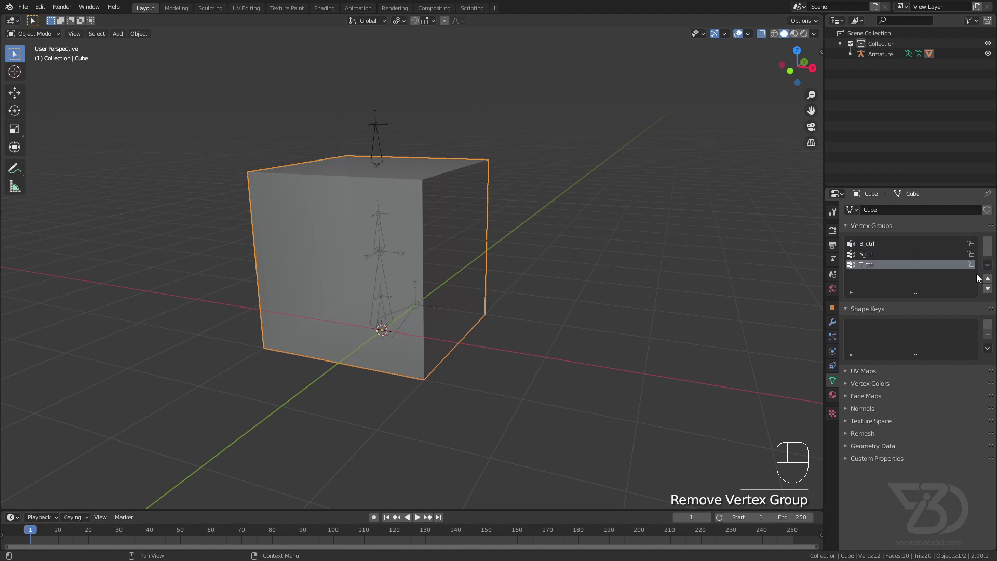
left_click(982, 279)
left_click(982, 278)
left_click(865, 254)
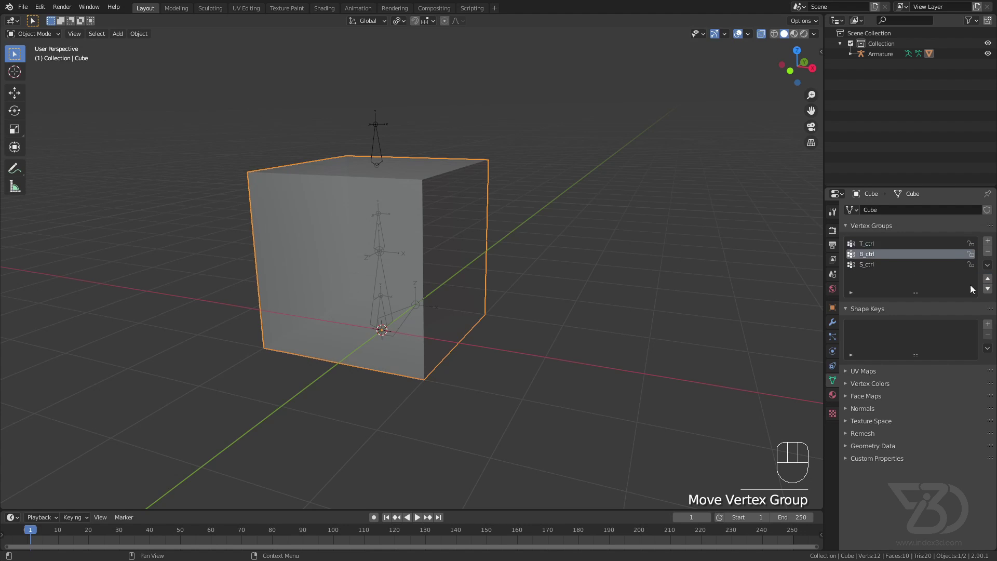
left_click(988, 290)
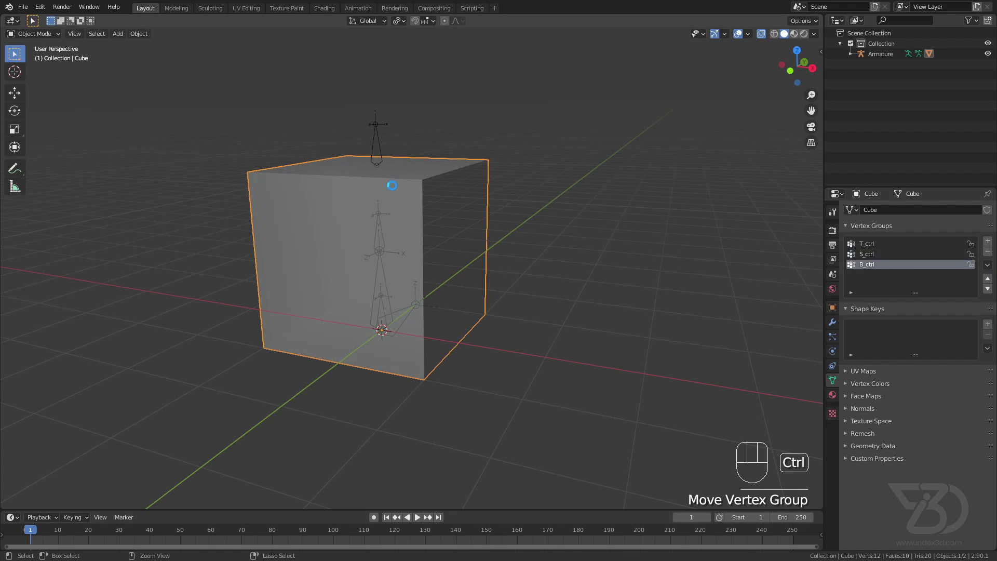
key("ctrl+s")
In the cube's Edit Mode, assign its four top vertices to the T_ctrl vertex group.
middle_click_drag(384, 153, 384, 179, "shift")
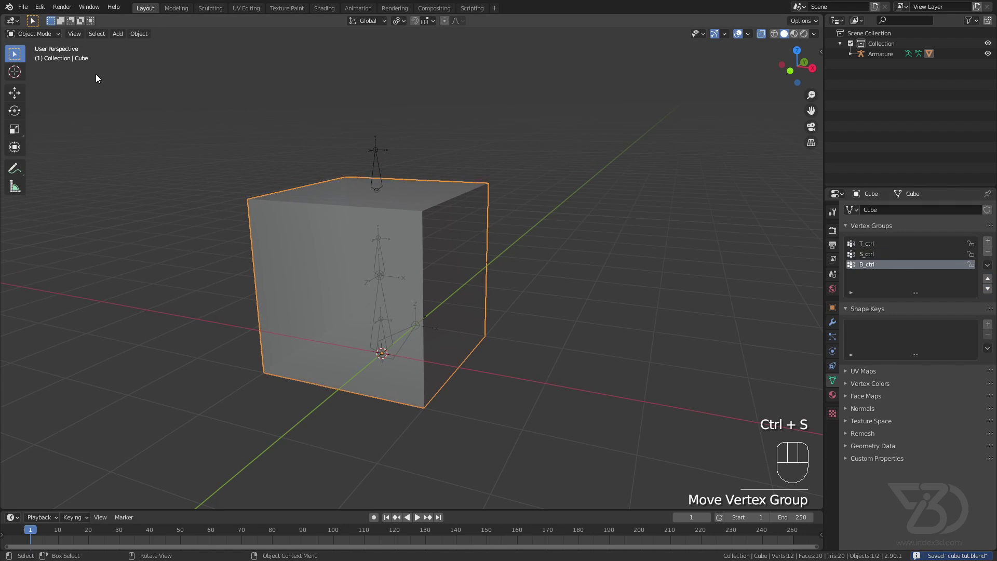
left_click(45, 34)
left_click(46, 61)
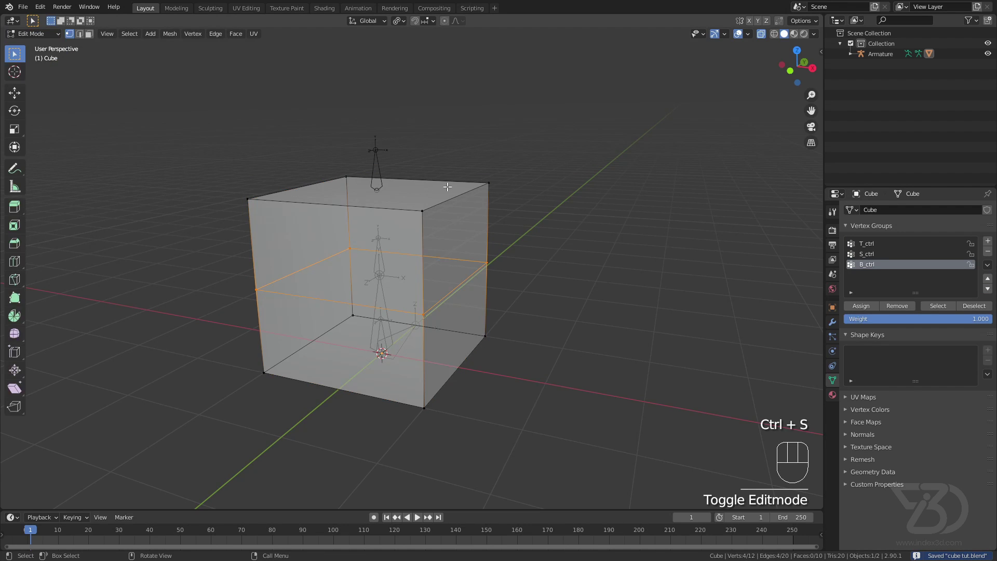
middle_click_drag(449, 190, 311, 171)
left_click_drag(183, 135, 533, 230)
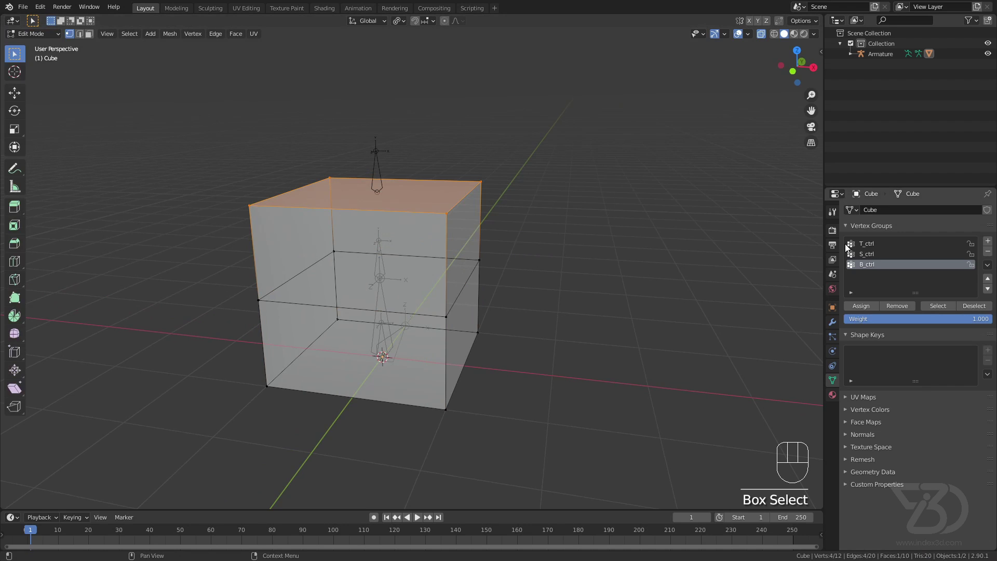
left_click(866, 244)
left_click(861, 306)
Assign the four vertices of the cube's middle edge loop to the S_ctrl vertex group.
middle_click_drag(395, 312, 418, 288, "shift")
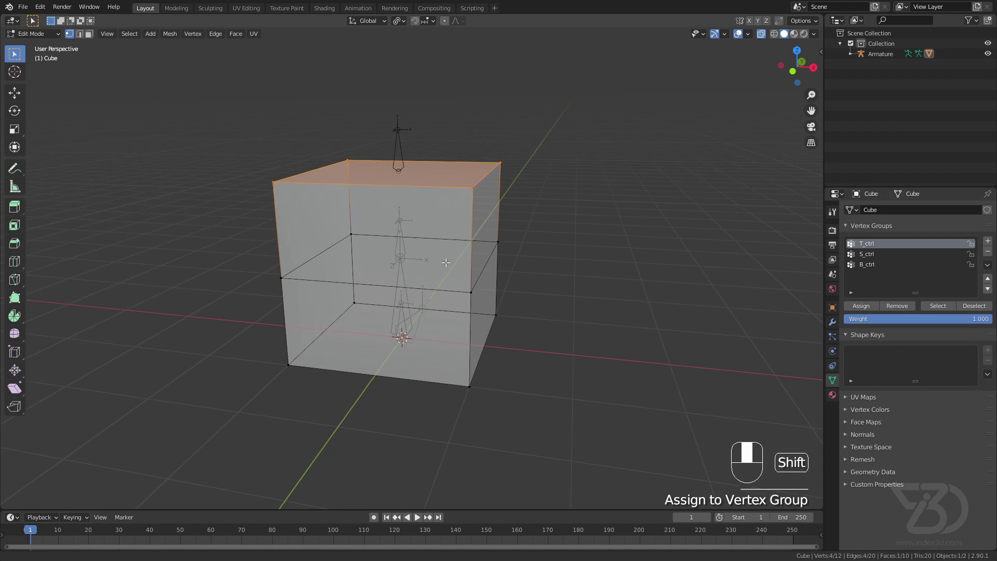
left_click_drag(241, 212, 561, 300)
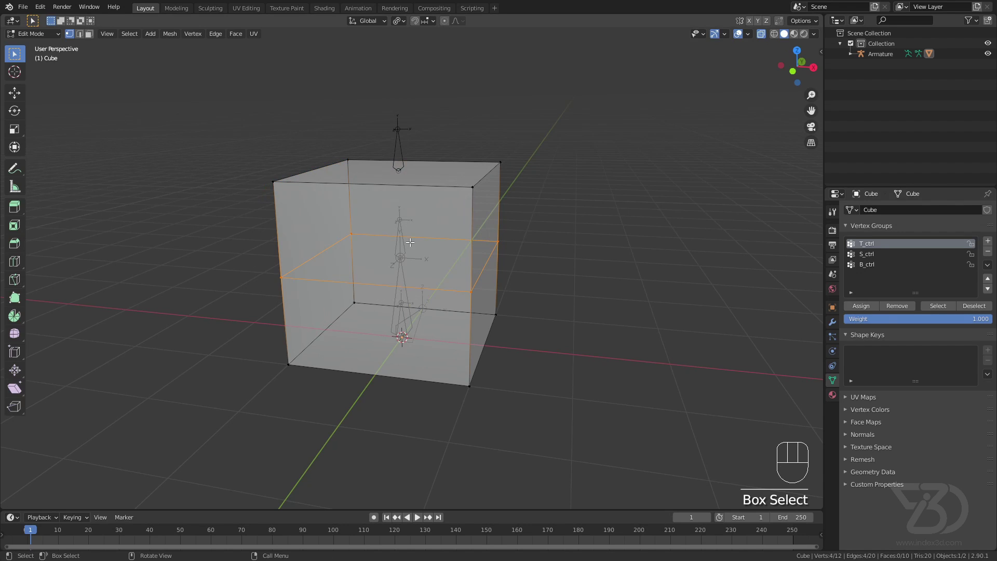
left_click(867, 255)
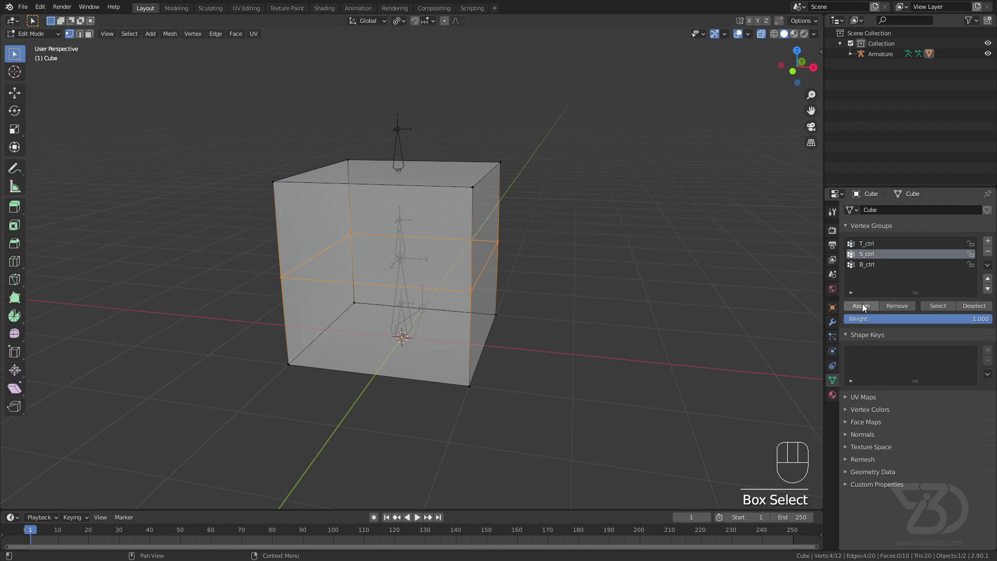
left_click(861, 306)
Assign the cube's four bottom vertices to the B_ctrl vertex group and save the file.
middle_click_drag(506, 285, 530, 237, "shift")
left_click_drag(255, 261, 671, 389)
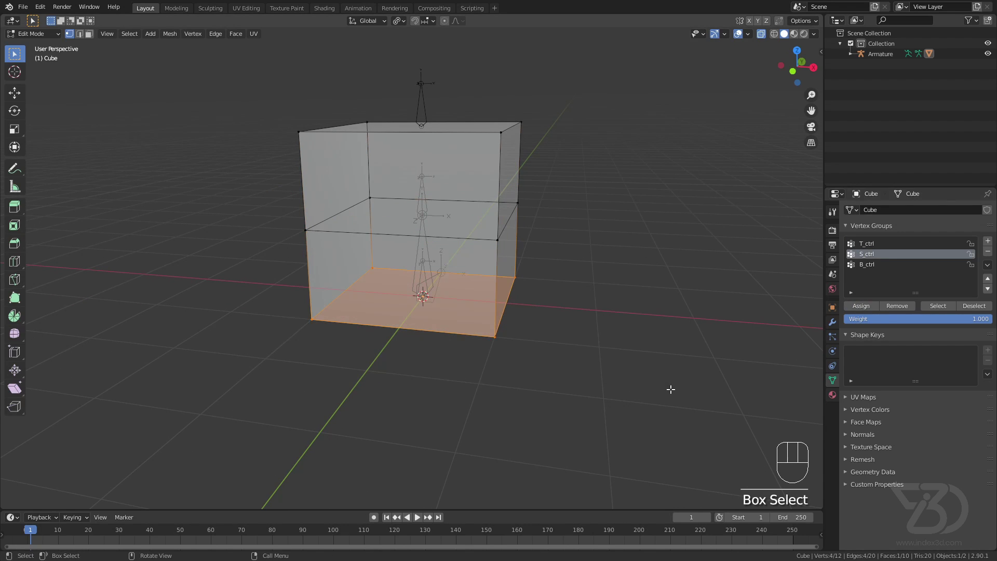
left_click(878, 266)
left_click(861, 306)
scroll(453, 274, "down", 2)
middle_click_drag(453, 274, 453, 274, "shift")
middle_click_drag(426, 266, 400, 275)
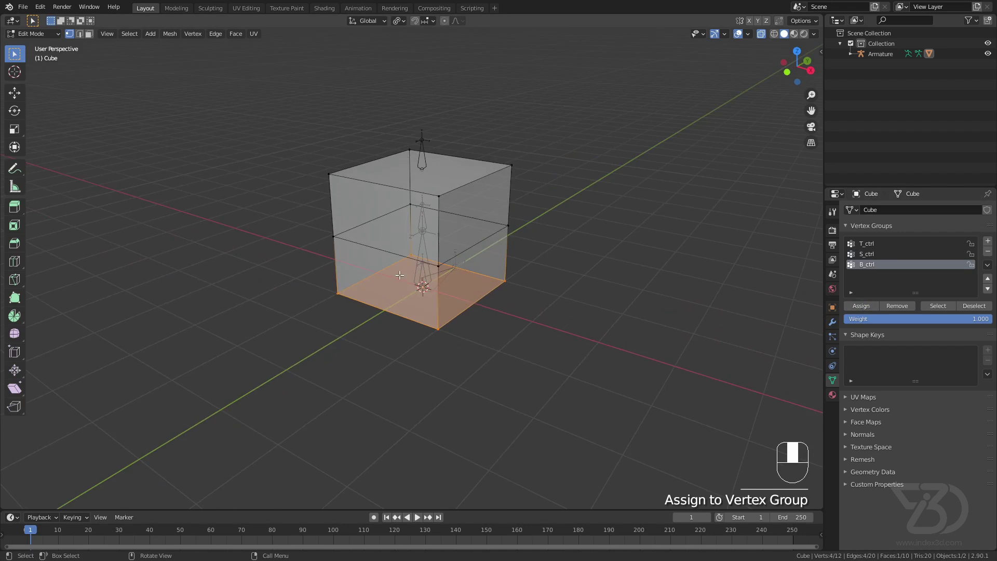
key("ctrl+s")
Leave the cube's Edit Mode and put the armature into Pose Mode.
key("Tab")
scroll(416, 241, "up", 2)
middle_click_drag(416, 241, 393, 203)
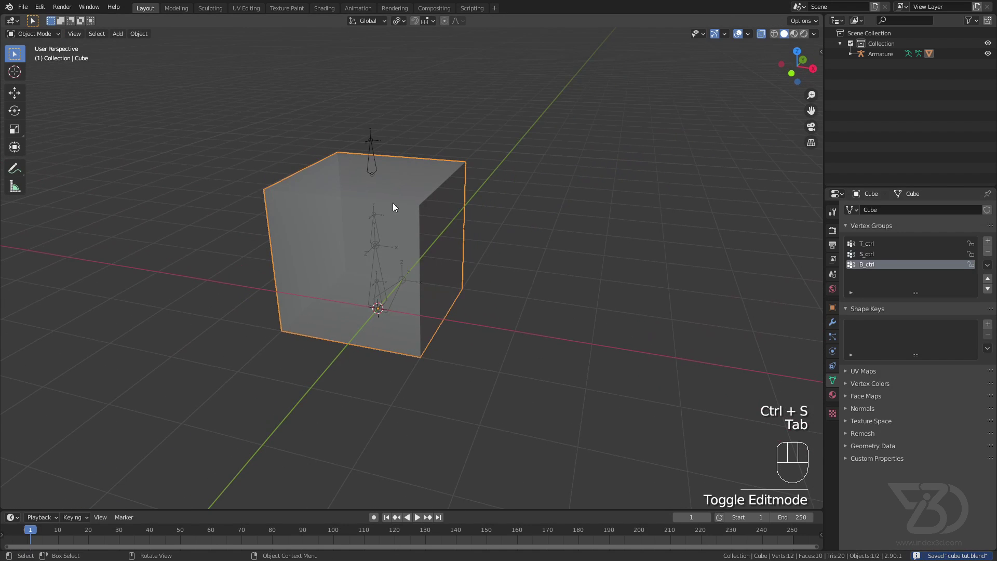
left_click(369, 142)
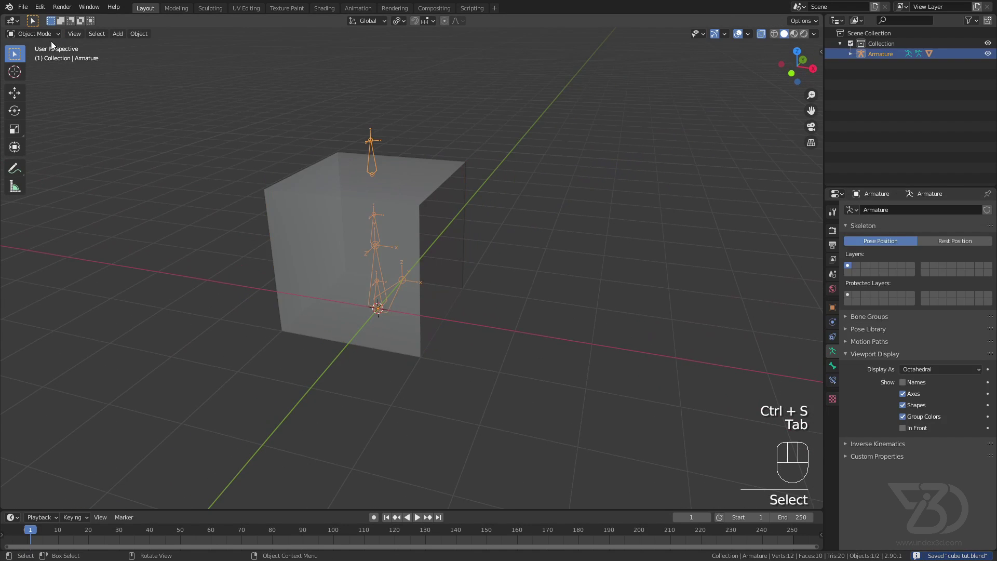
left_click(33, 34)
left_click(34, 70)
Test how moving T_ctrl, S_ctrl and B_ctrl deforms the cube, cancelling each move, and save the file.
middle_click_drag(372, 149, 403, 154)
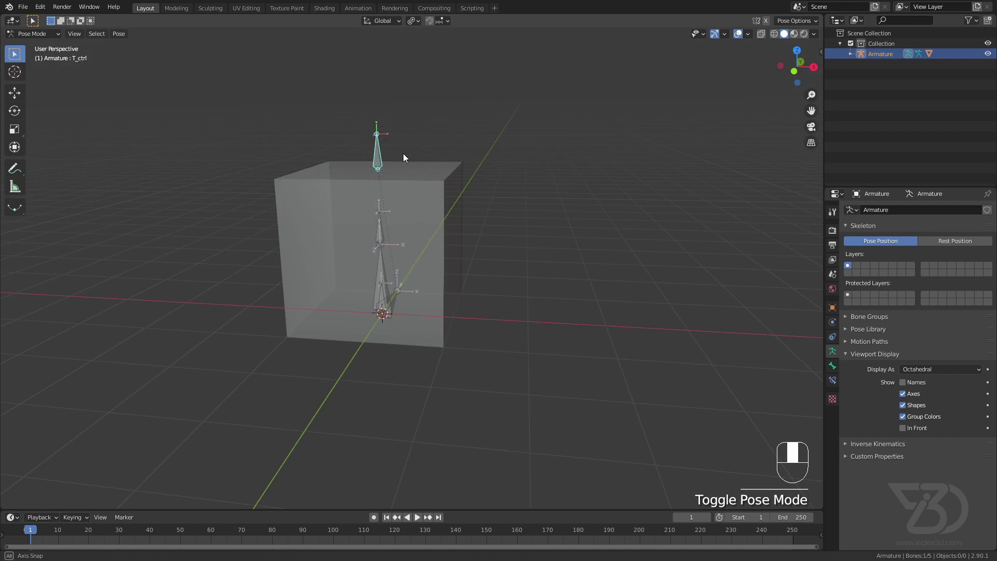
key("g")
right_click(424, 133)
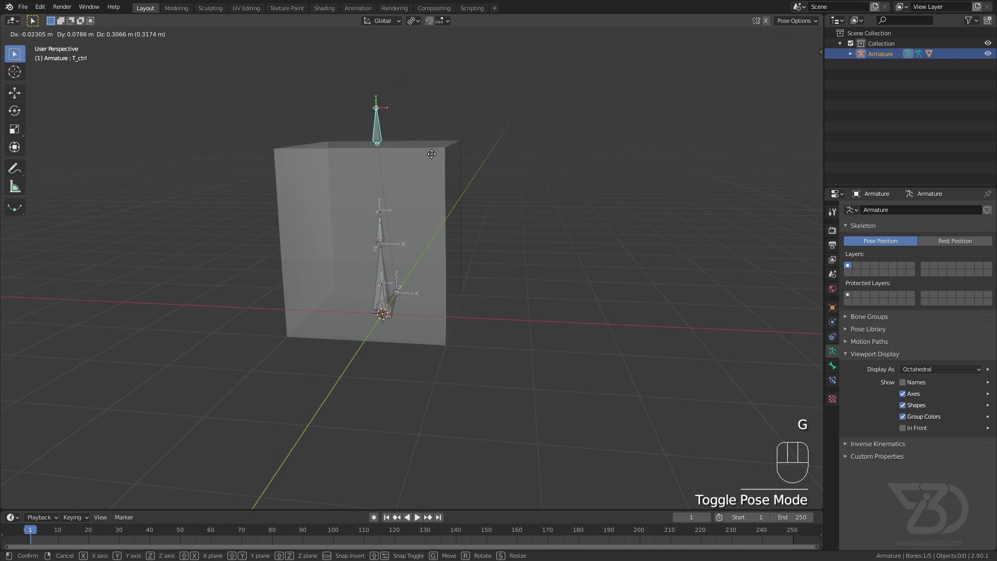
left_click(380, 236)
key("g")
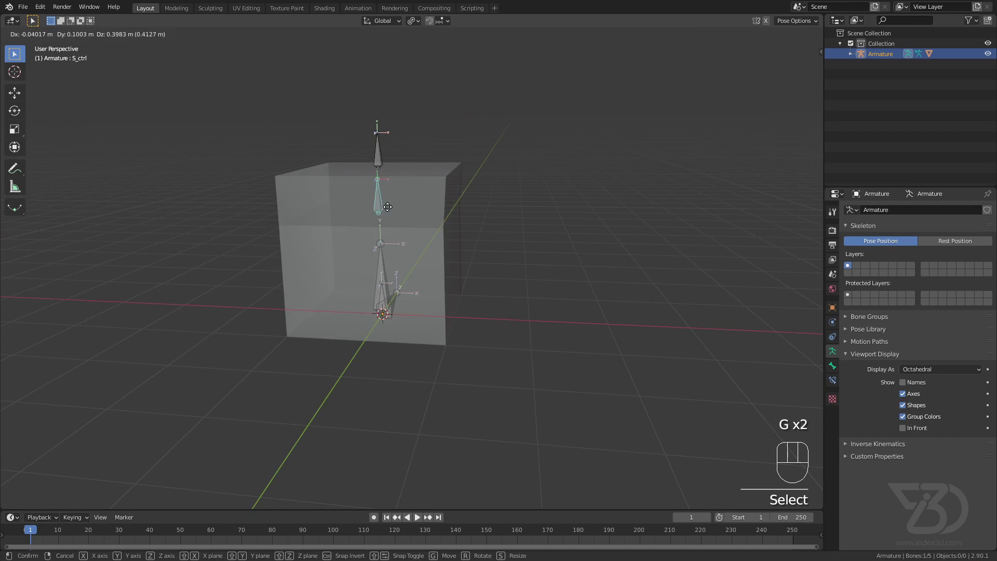
right_click(389, 207)
scroll(388, 301, "up", 2)
left_click(382, 295)
left_click(382, 295)
key("g")
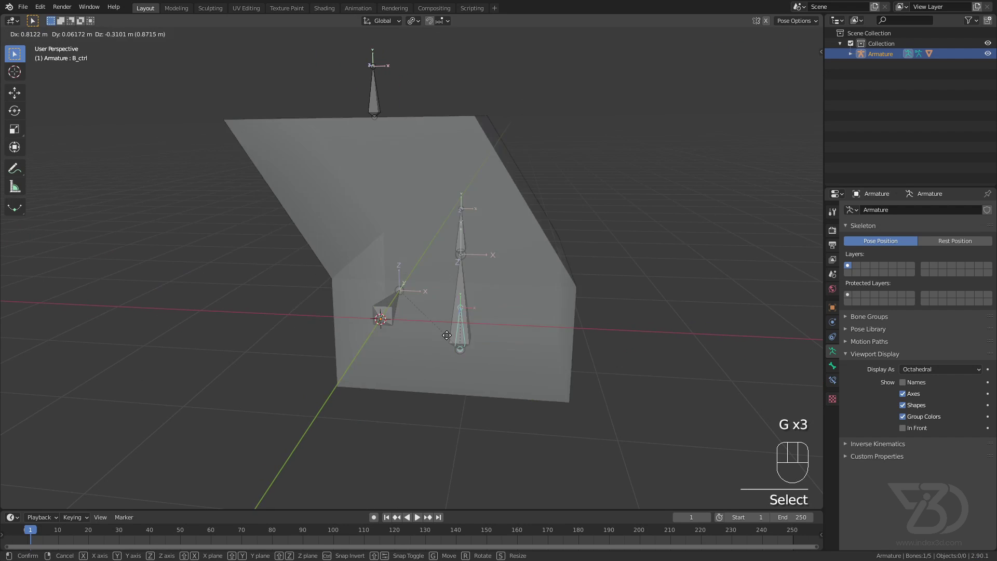
right_click(478, 284)
key("ctrl+s")
middle_click_drag(478, 290, 419, 285)
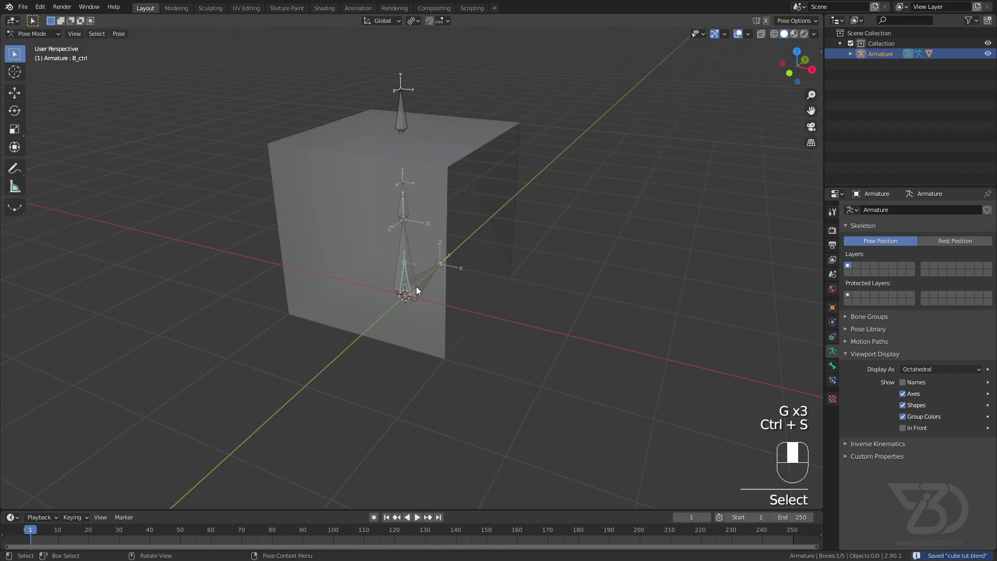
key("ctrl+s")
Add a Stretch To bone constraint to the stretch bone.
middle_click_drag(443, 219, 429, 246, "shift")
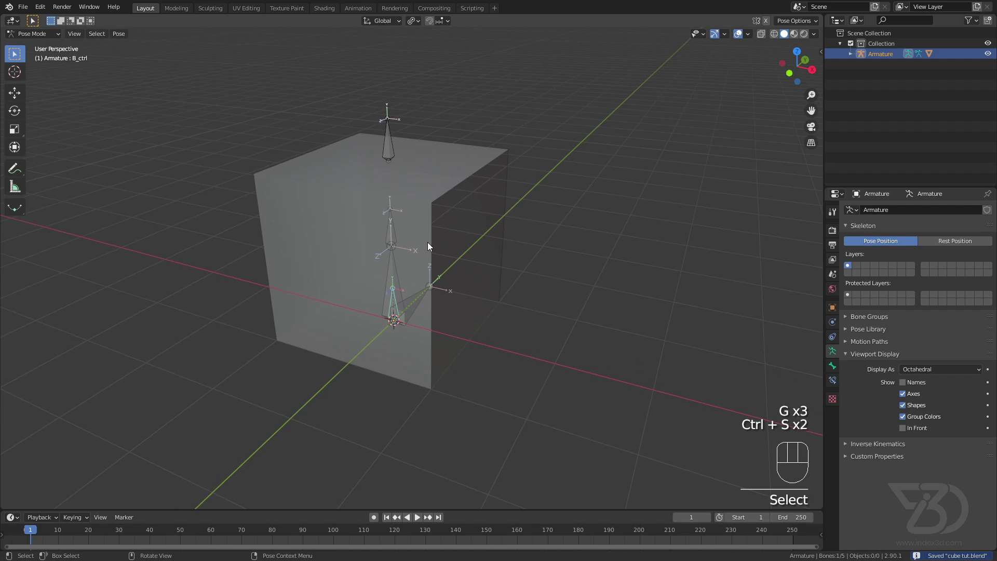
scroll(428, 242, "up", 2)
middle_click_drag(395, 275, 379, 245, "shift")
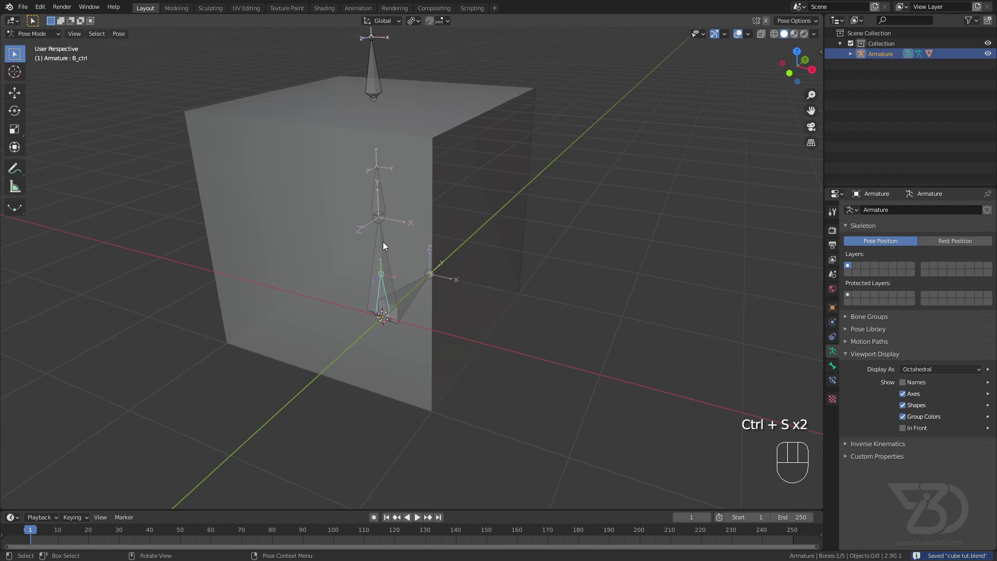
left_click(383, 243)
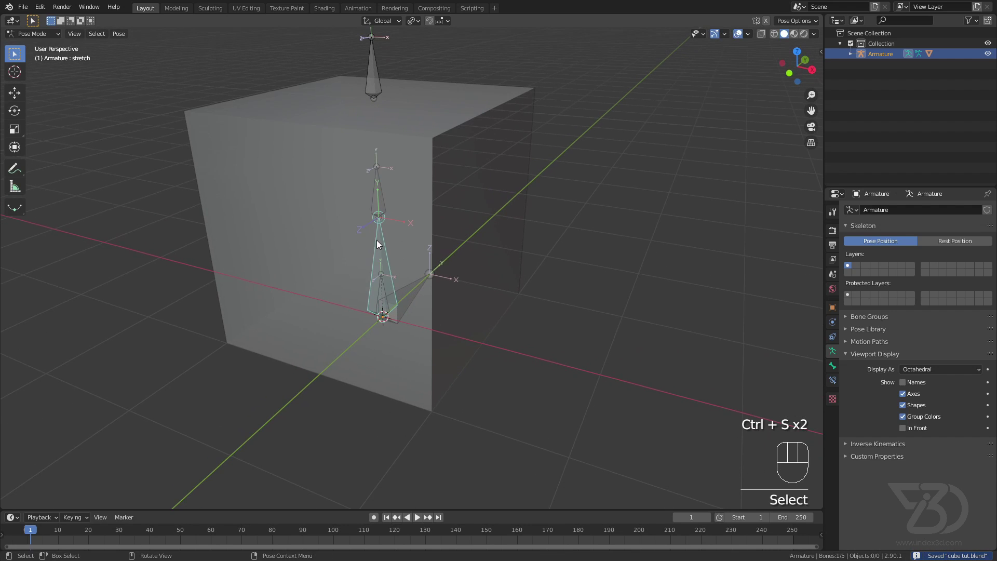
left_click(833, 379)
left_click(909, 210)
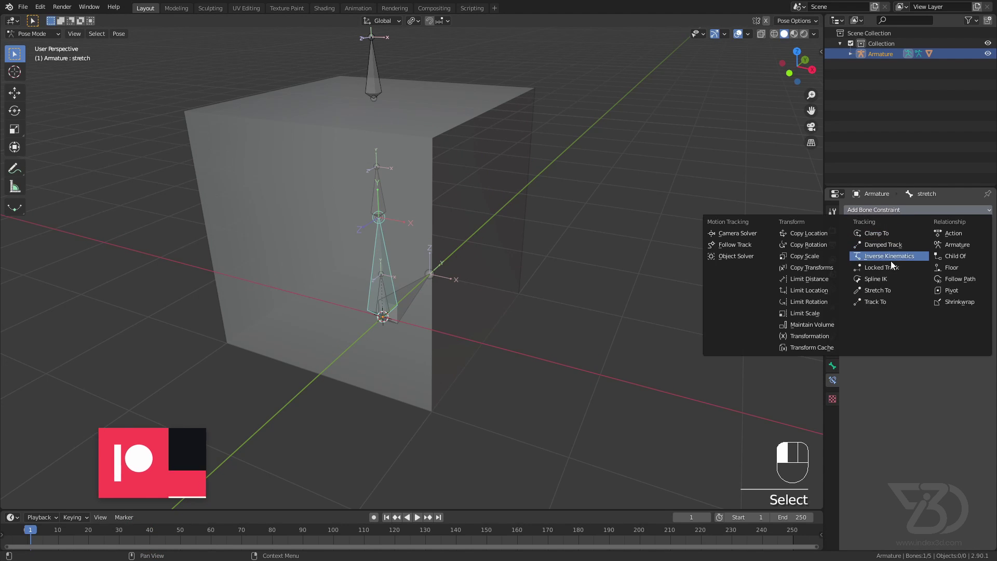
left_click(883, 291)
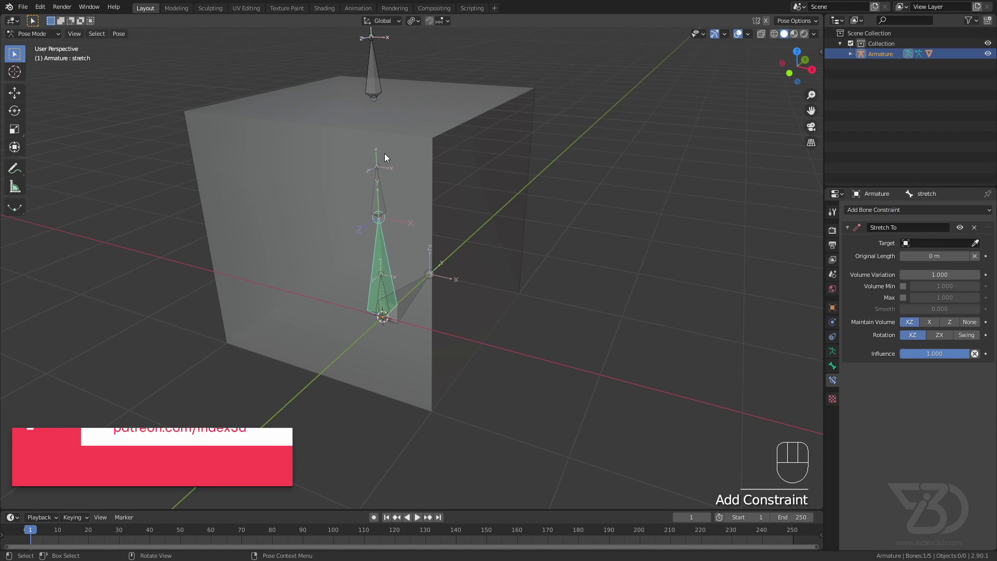
Set the Stretch To constraint's target to the Armature's T_ctrl bone and save the file.
left_click(975, 243)
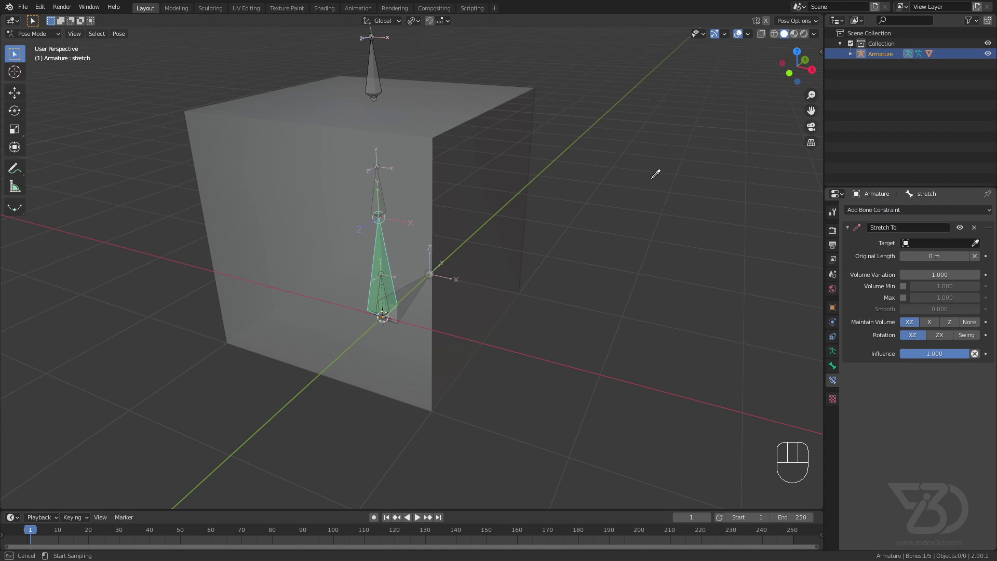
left_click(373, 73)
left_click(920, 257)
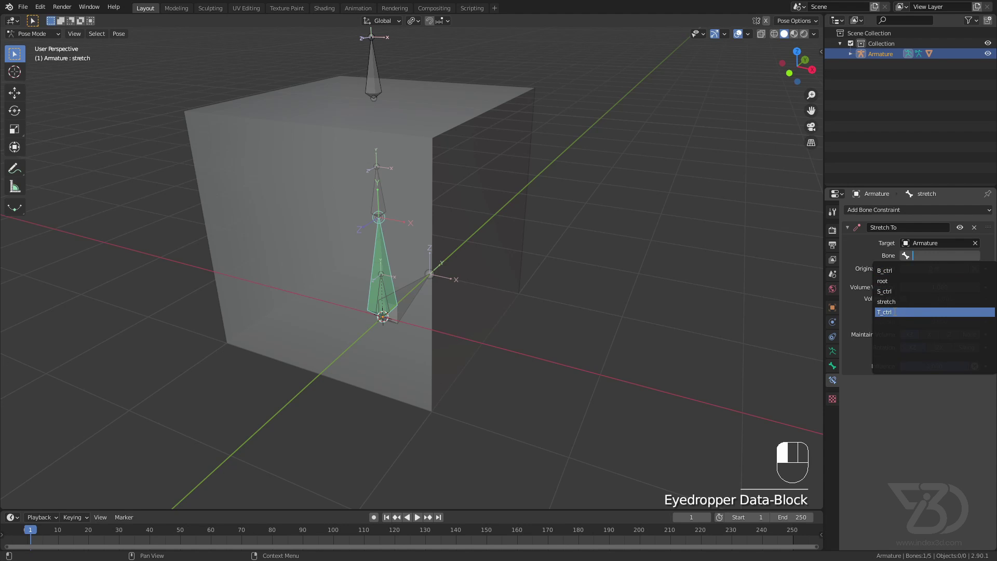
left_click(903, 312)
middle_click_drag(520, 239, 556, 278, "shift")
key("ctrl+s")
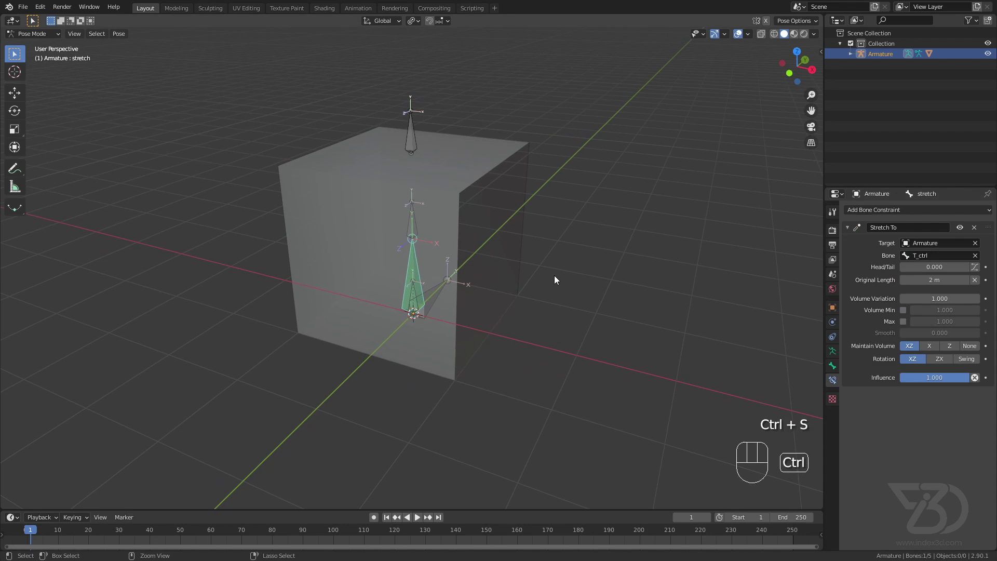
Select T_ctrl and move it up along the global Z axis, then freely sideways, to test the stretching.
middle_click_drag(413, 250, 436, 207, "shift")
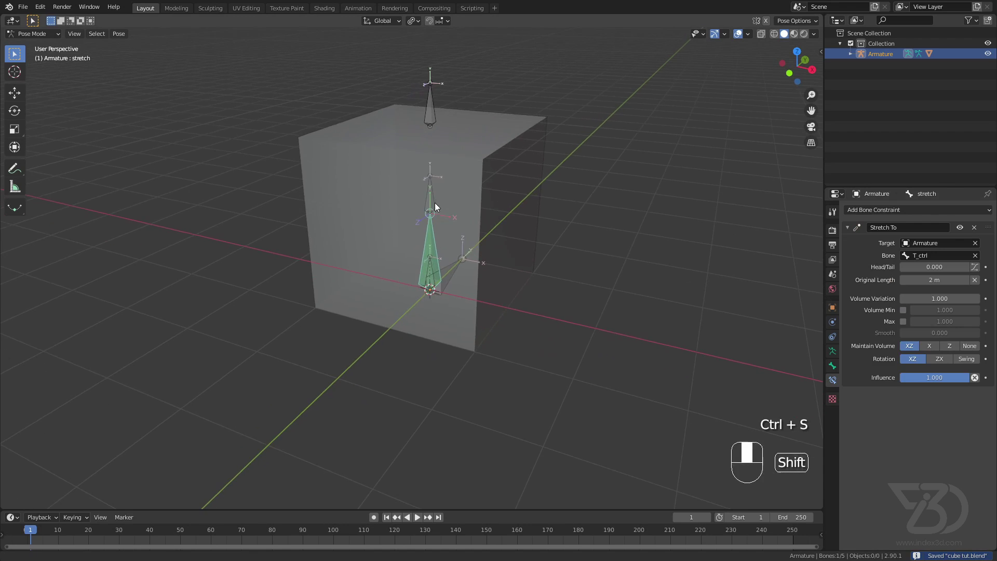
scroll(447, 280, "up", 4)
scroll(444, 269, "down", 3)
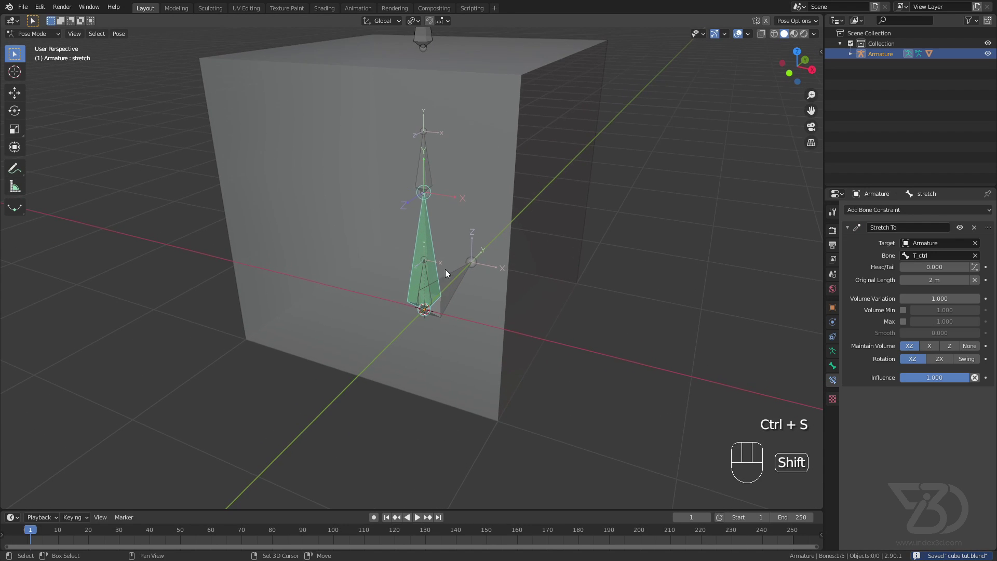
middle_click_drag(438, 172, 431, 227, "shift")
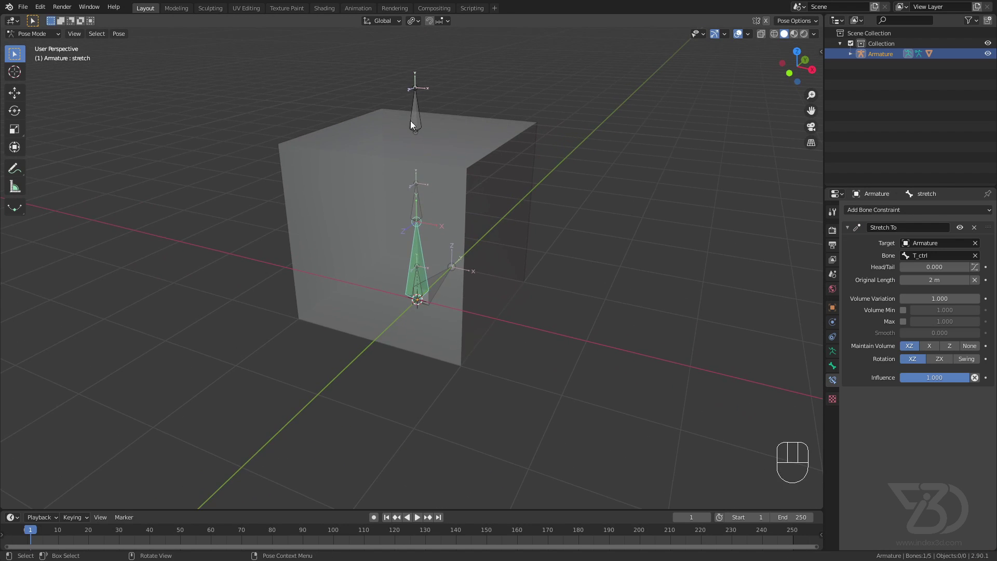
scroll(431, 123, "down", 3)
mouse_move(427, 162)
middle_mouse_down("shift")
mouse_move(410, 185)
mouse_move(416, 167)
middle_mouse_up("shift")
scroll(416, 167, "up", 2)
left_click(394, 152)
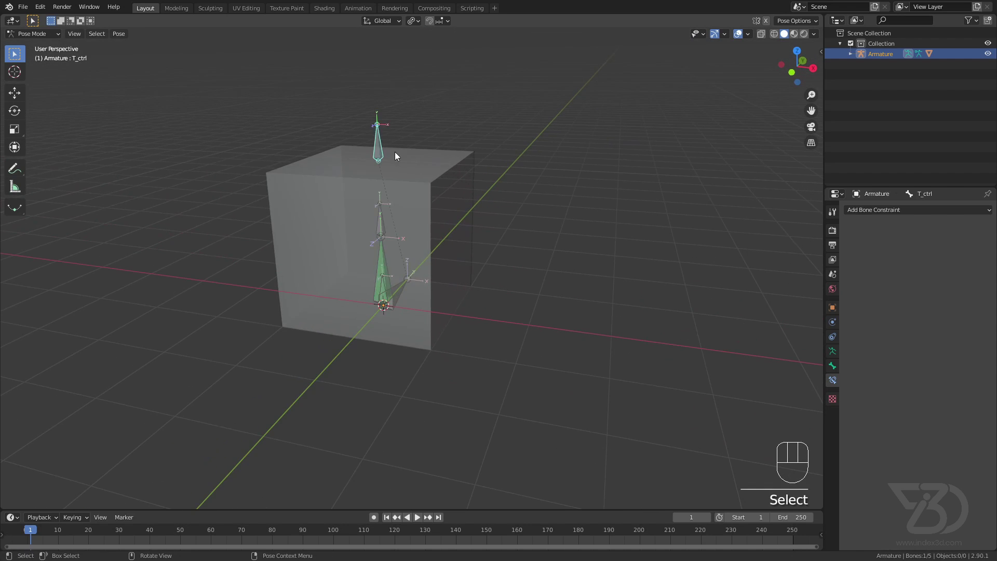
scroll(405, 192, "down", 2)
middle_click_drag(429, 204, 475, 217)
key("g")
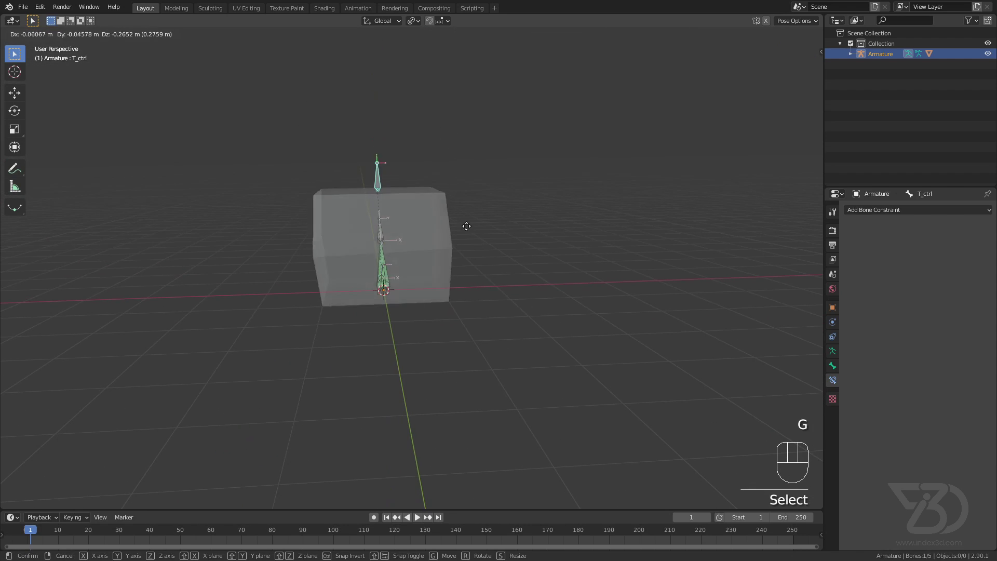
key("g")
key("z")
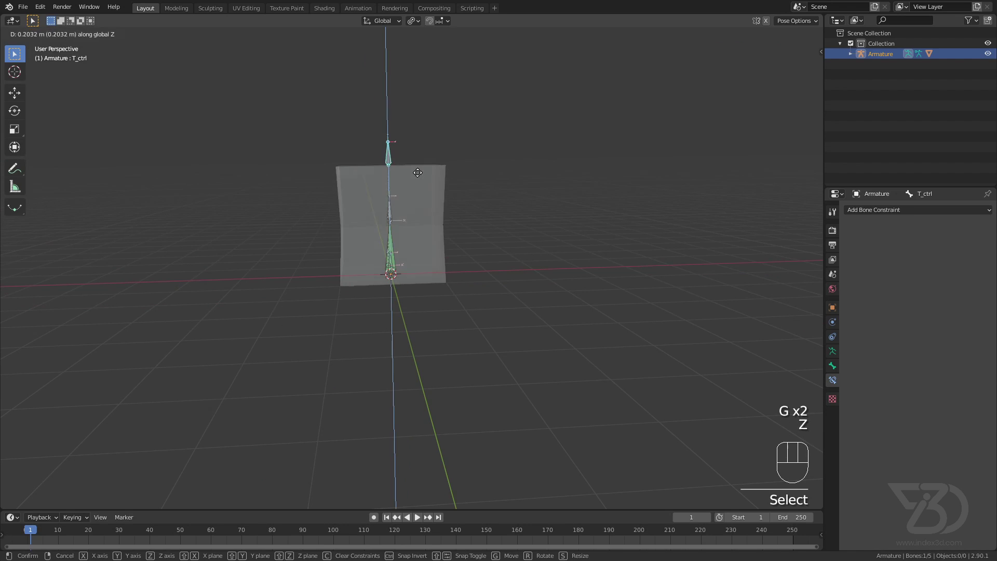
key("g")
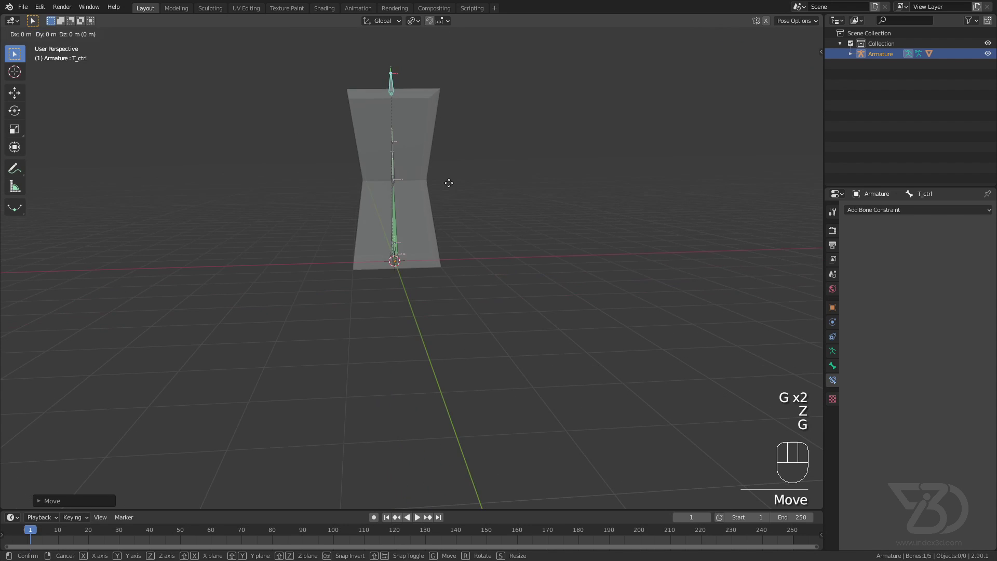
left_click(541, 196)
Try another free move of T_ctrl, then clear its pose location and save the file.
scroll(484, 201, "up", 2)
middle_click_drag(490, 211, 567, 227)
key("g")
left_click(452, 224)
mouse_move(323, 202)
middle_mouse_down()
mouse_move(414, 210)
mouse_move(336, 193)
middle_mouse_up()
middle_click_drag(248, 297, 311, 204)
key("ctrl+z")
key("ctrl+z")
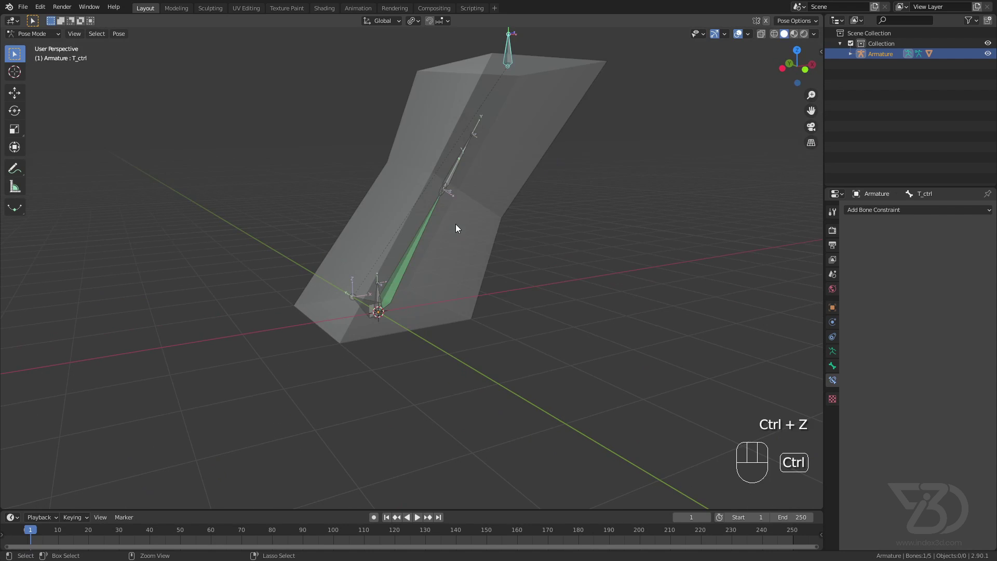
key("alt+g")
key("ctrl+s")
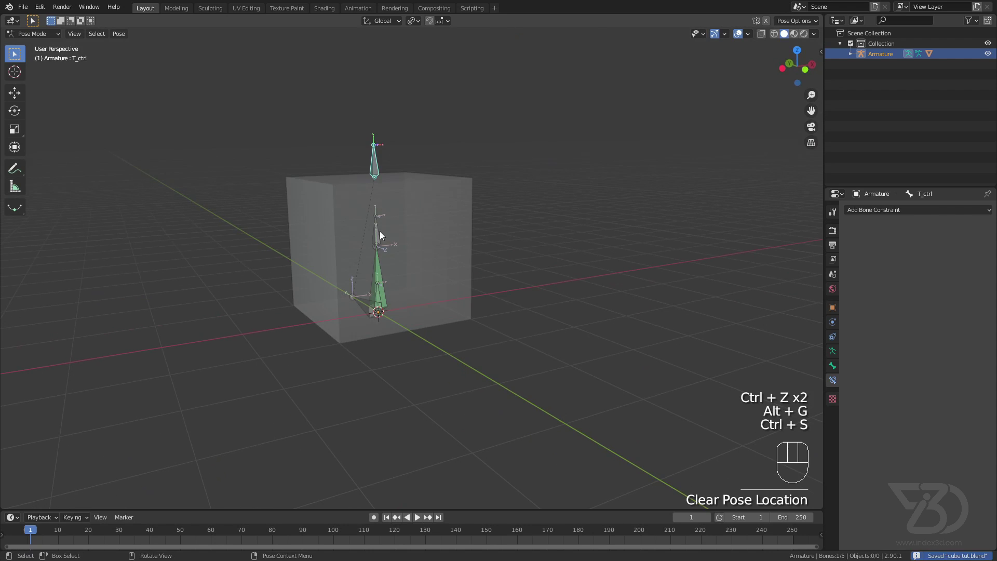
Add two Copy Rotation bone constraints to the S_ctrl bone.
middle_click_drag(380, 232, 339, 211)
scroll(329, 220, "up", 4)
scroll(338, 211, "down", 2)
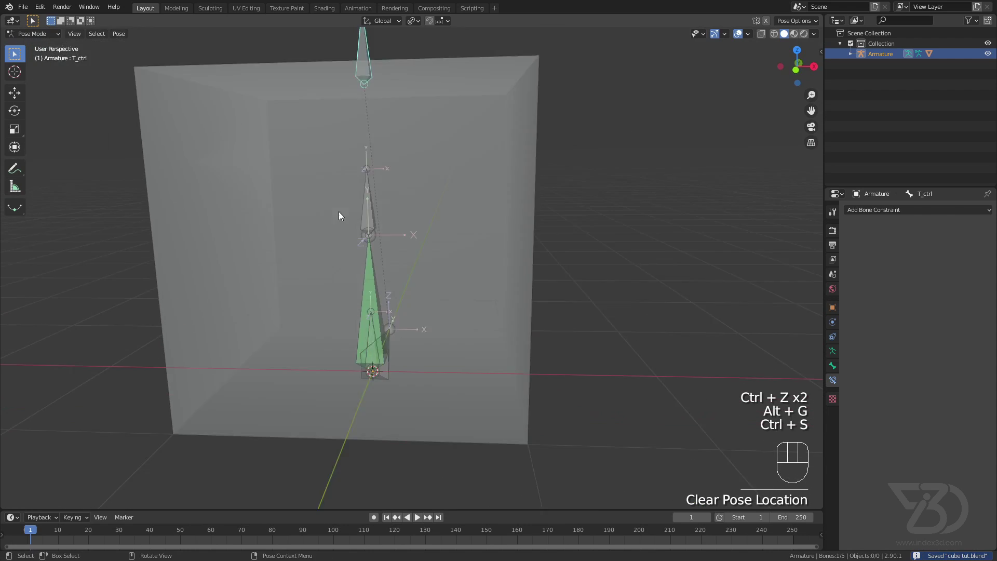
left_click(369, 210)
scroll(352, 197, "down", 2)
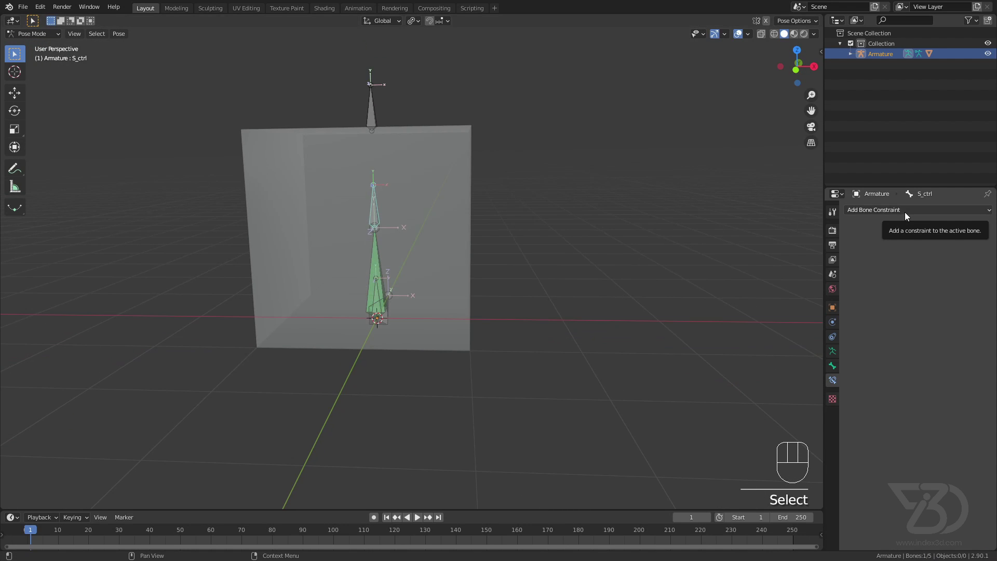
left_click(905, 212)
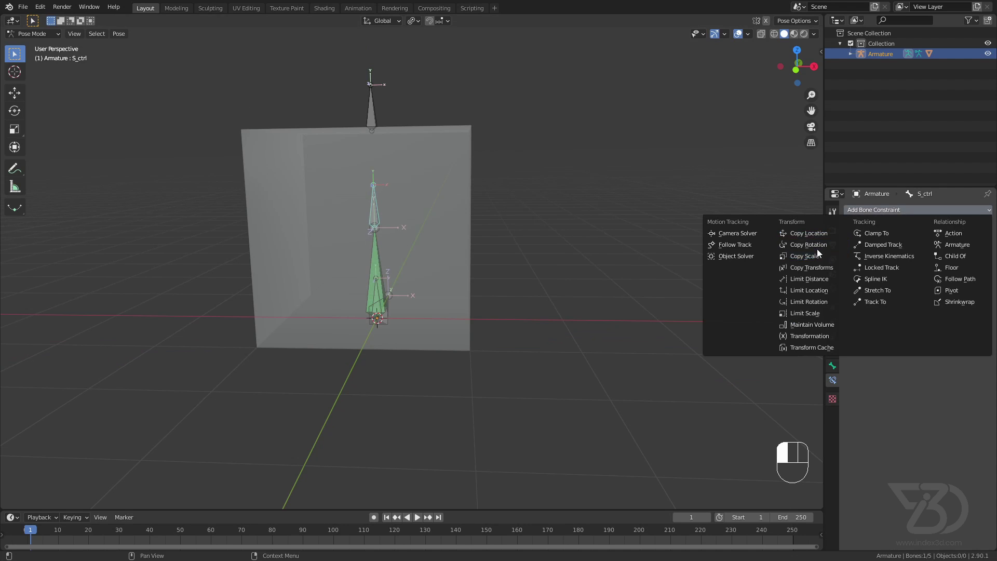
left_click(818, 247)
left_click(903, 211)
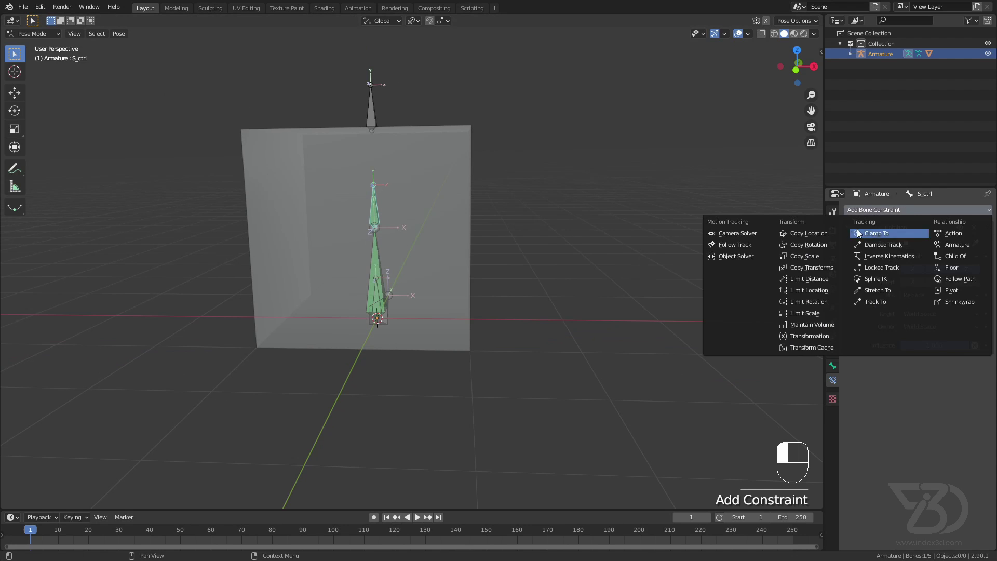
left_click(820, 247)
middle_click_drag(472, 271, 457, 234, "shift")
left_click(884, 209)
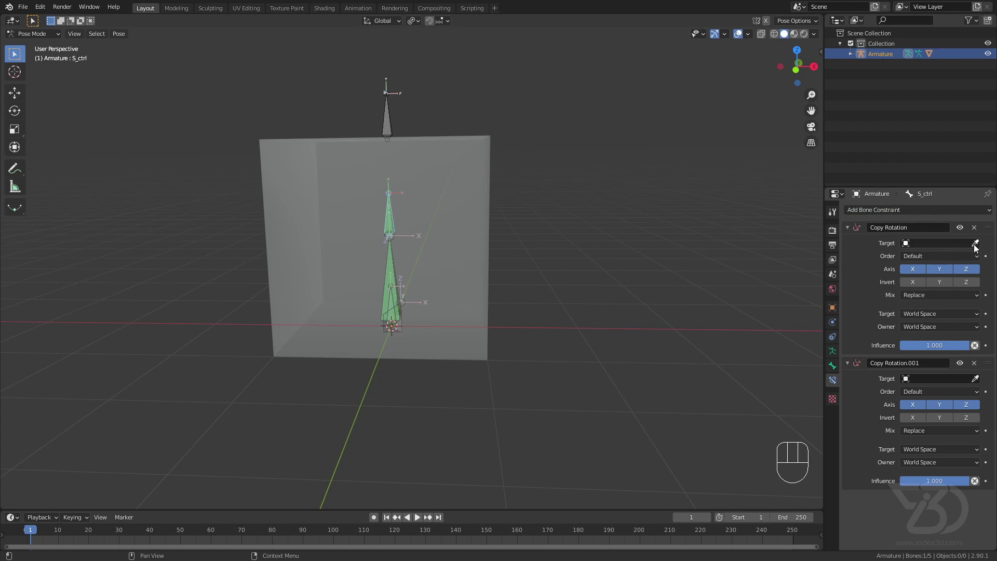
Set the first Copy Rotation constraint's target to the Armature's T_ctrl bone.
left_click(977, 244)
left_click(392, 100)
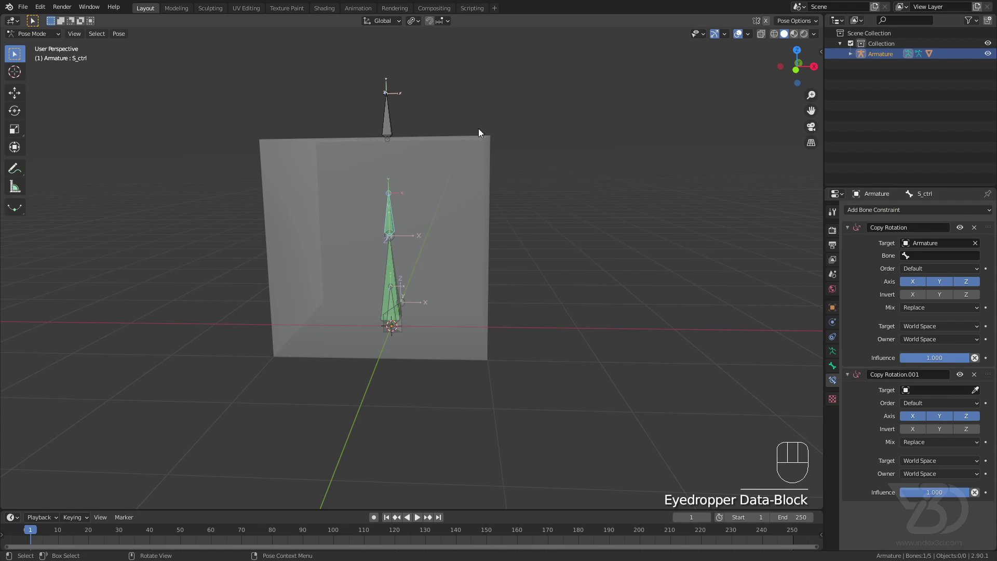
left_click(934, 256)
left_click(896, 313)
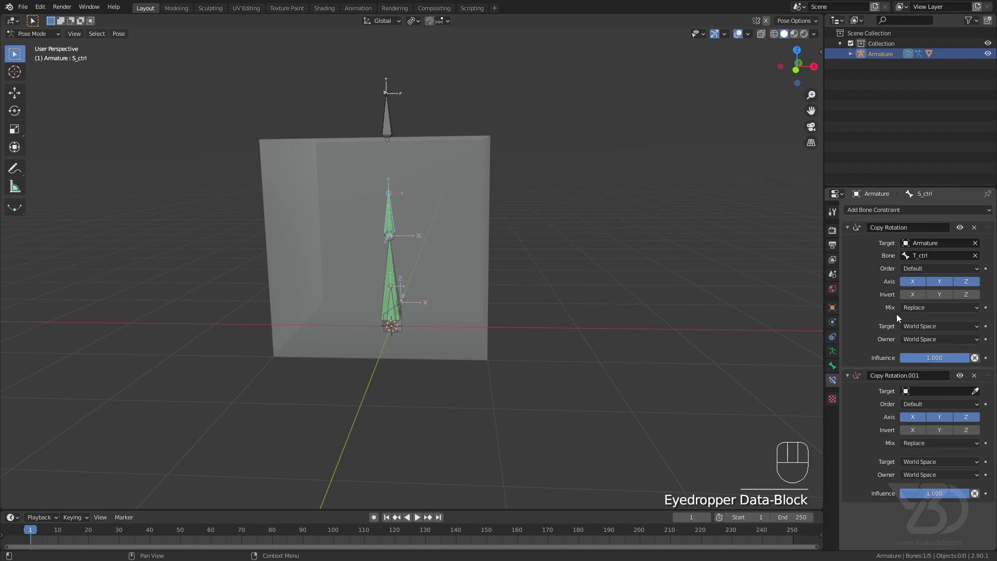
Set the second Copy Rotation constraint's target to the Armature's B_ctrl bone and edit that constraint's influence.
left_click(905, 394)
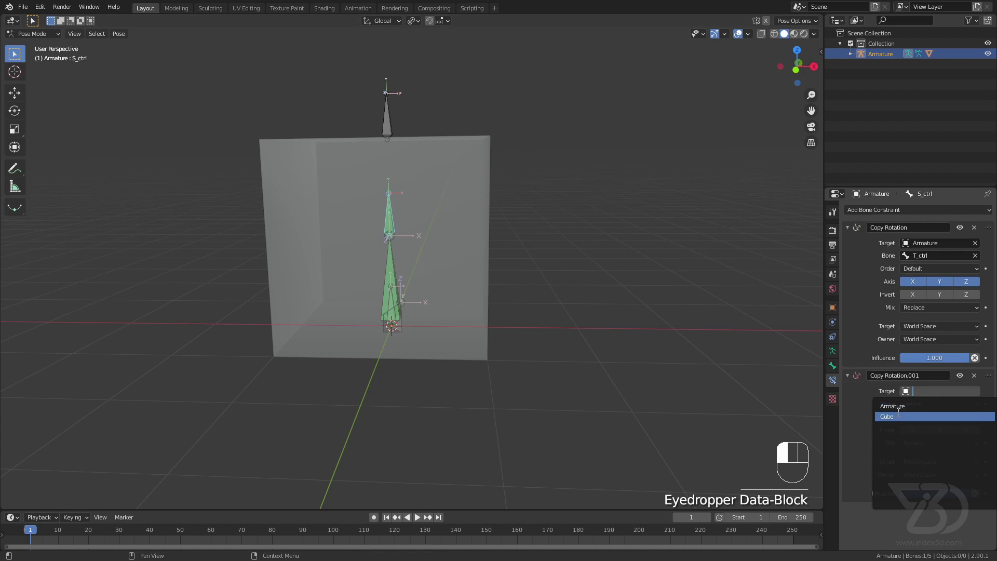
left_click(930, 406)
left_click(927, 404)
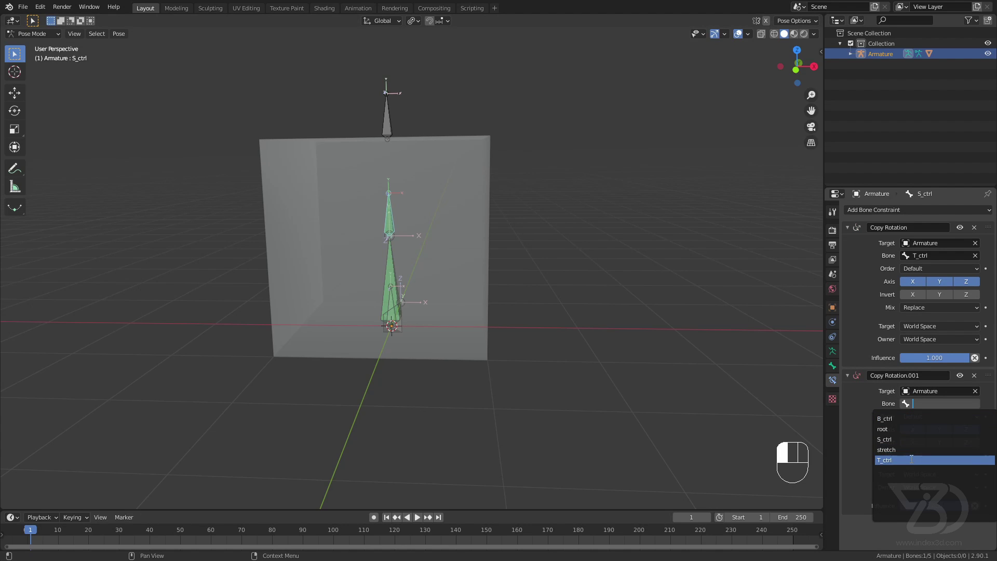
left_click(930, 419)
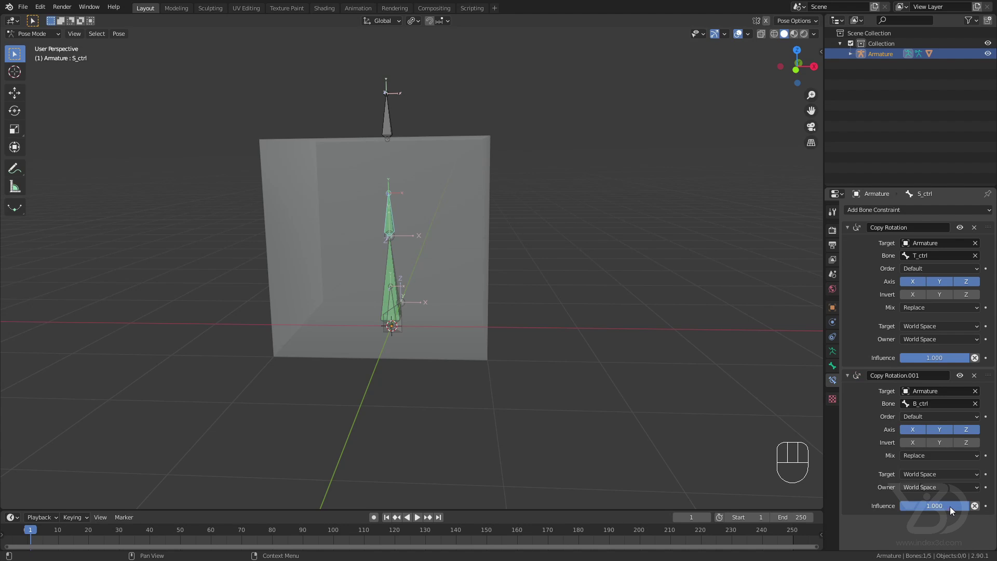
left_click(950, 507)
key("BackSpace")
Move T_ctrl around to test the constrained rig, then clear its pose location and save the file.
left_click(388, 120)
key("g")
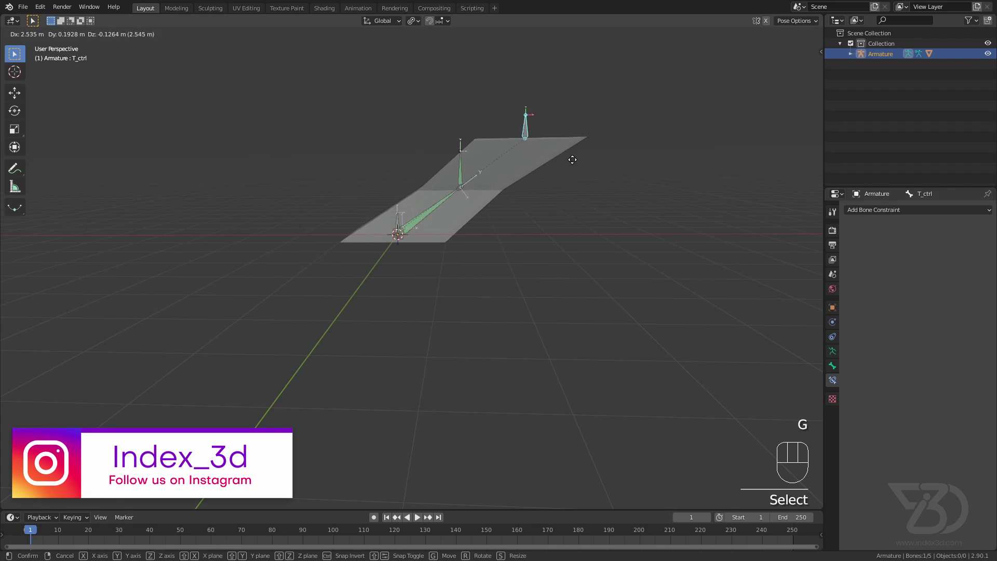
left_click(610, 169)
scroll(504, 188, "up", 3)
middle_click_drag(504, 188, 453, 223)
key("g")
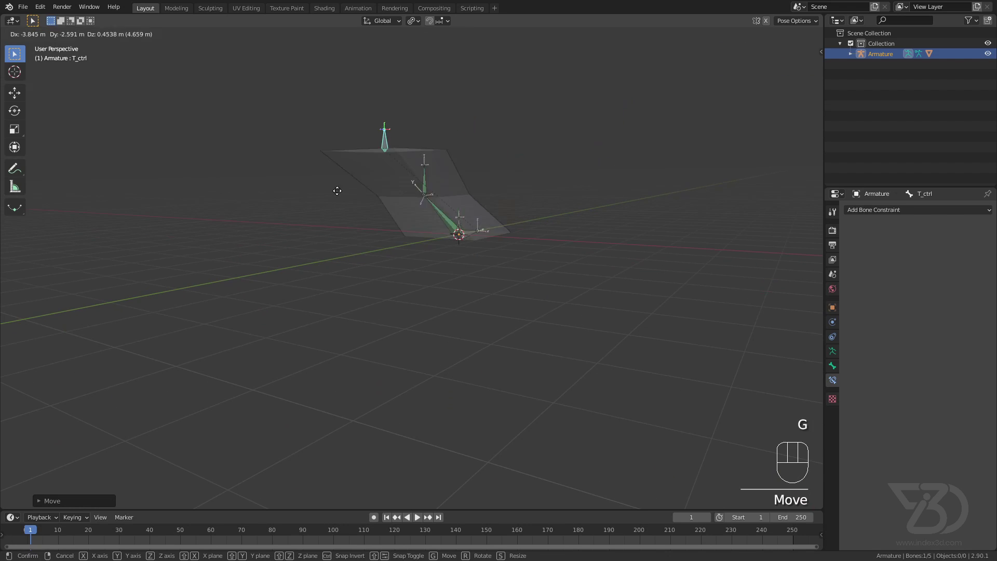
left_click(460, 216)
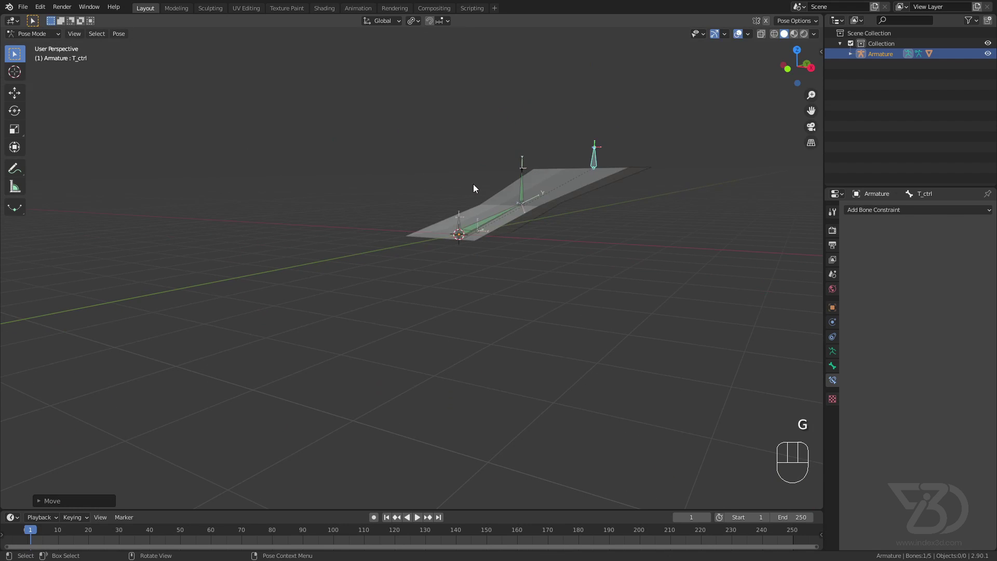
middle_click_drag(474, 189, 536, 189)
key("alt+g")
key("ctrl+s")
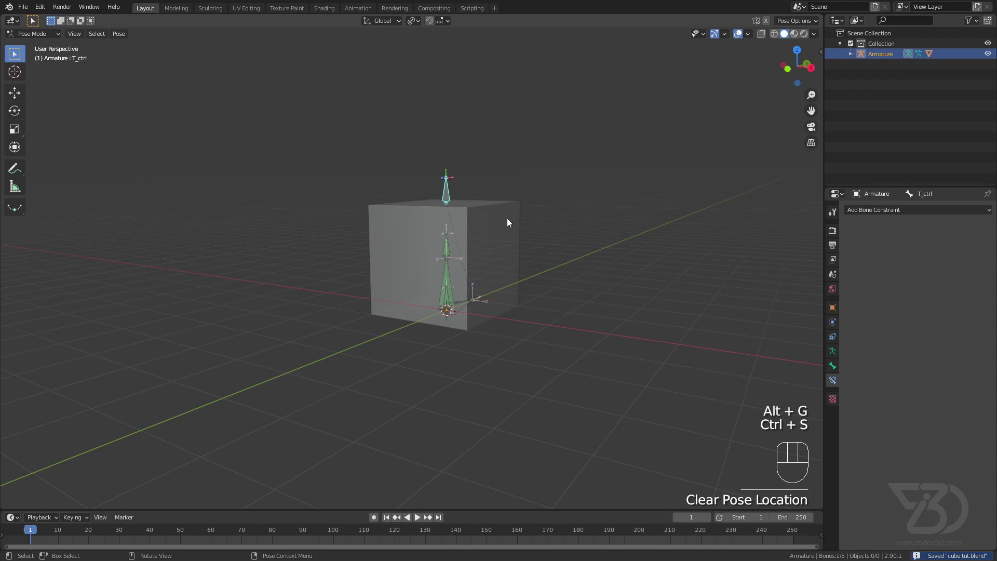
Switch the armature from Pose Mode to Object Mode.
left_click(448, 186)
left_click(44, 35)
left_click(48, 46)
scroll(519, 205, "down", 1)
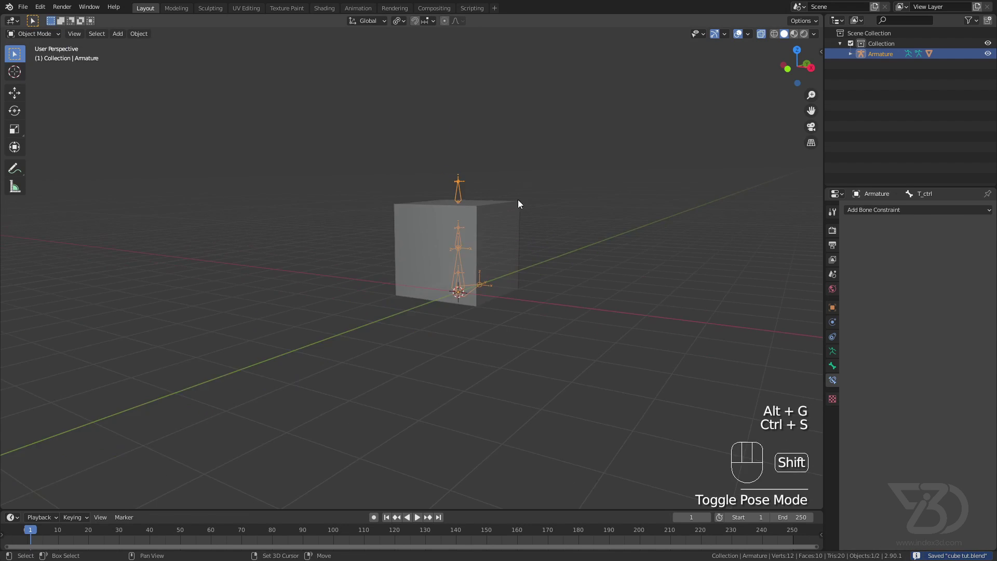
scroll(510, 215, "up", 3)
middle_click_drag(519, 205, 451, 217, "shift")
Select the cube, turn off X-ray display and save the file.
left_click(467, 225)
left_click(761, 35)
key("ctrl+s")
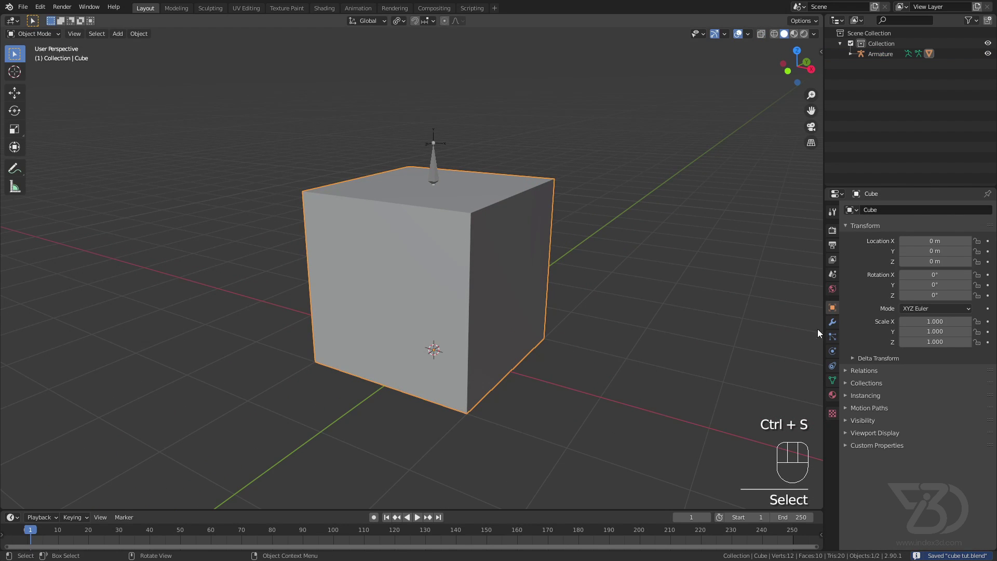
Add a Bevel modifier to the cube below its Armature modifier and turn on the viewport's wireframe overlay.
left_click(832, 321)
left_click(848, 229)
left_click(877, 210)
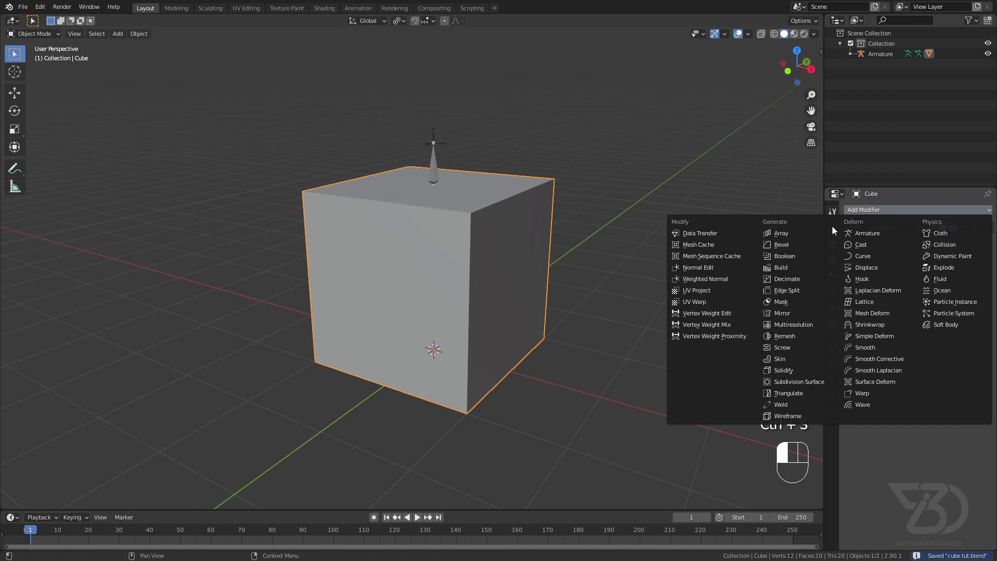
left_click(776, 243)
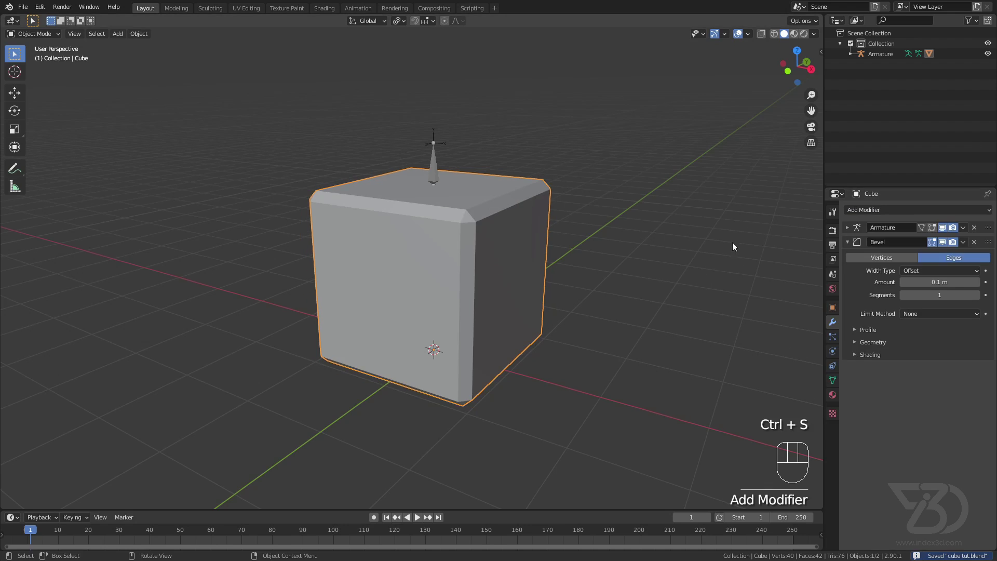
left_click(748, 34)
left_click(684, 210)
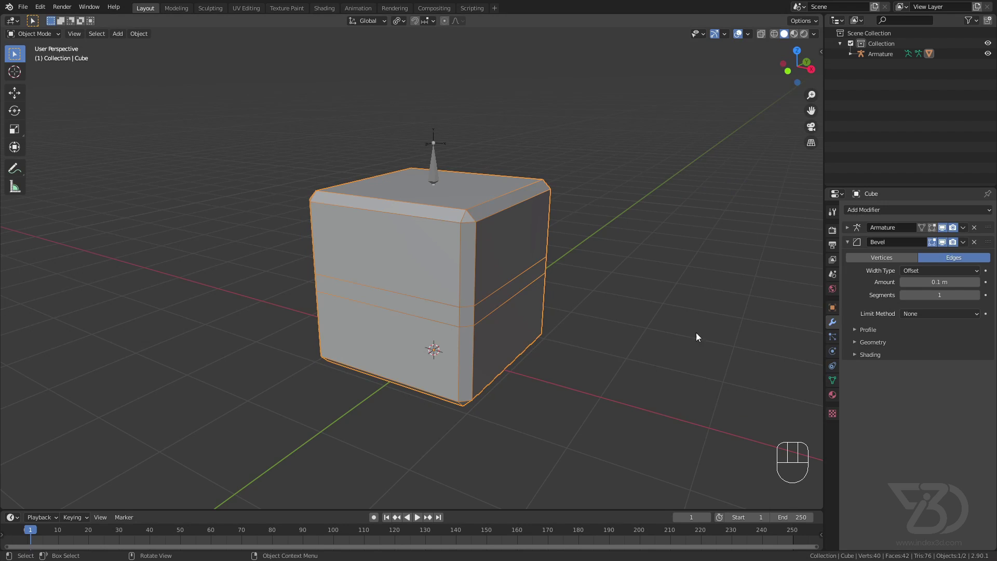
Limit the cube's Bevel modifier by Weight and switch the cube to Edit Mode.
left_click(922, 314)
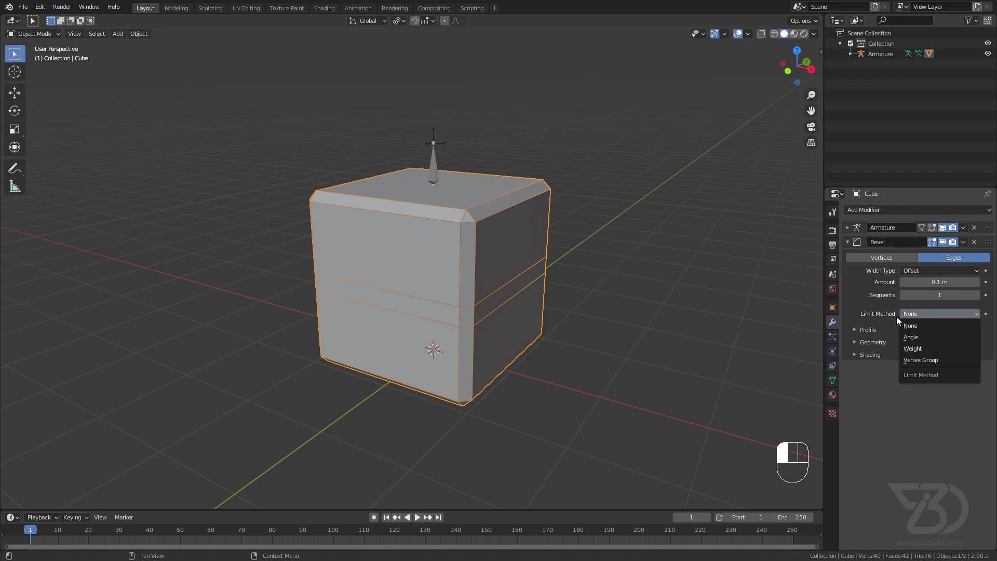
left_click(929, 349)
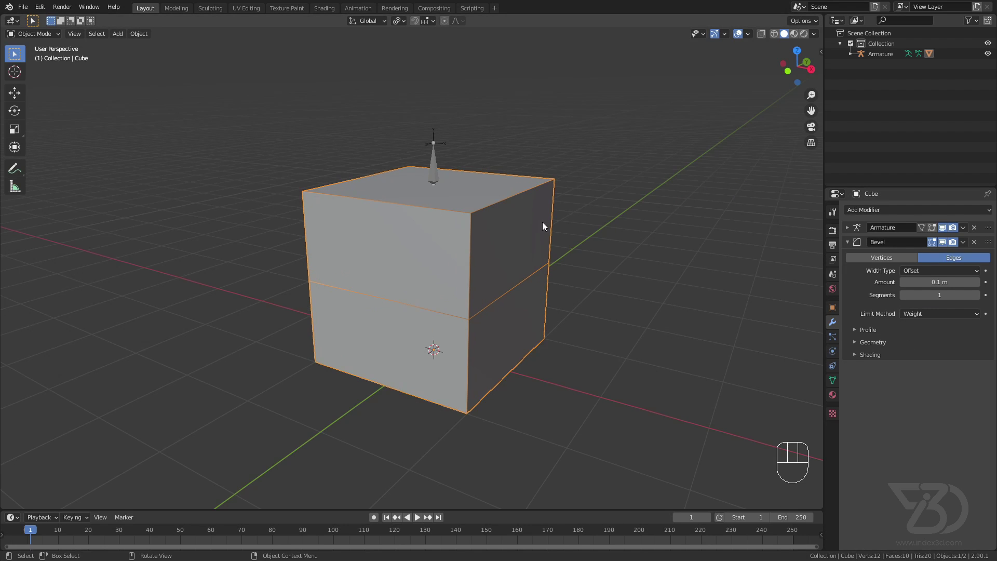
middle_click_drag(542, 227, 429, 206)
key("Tab")
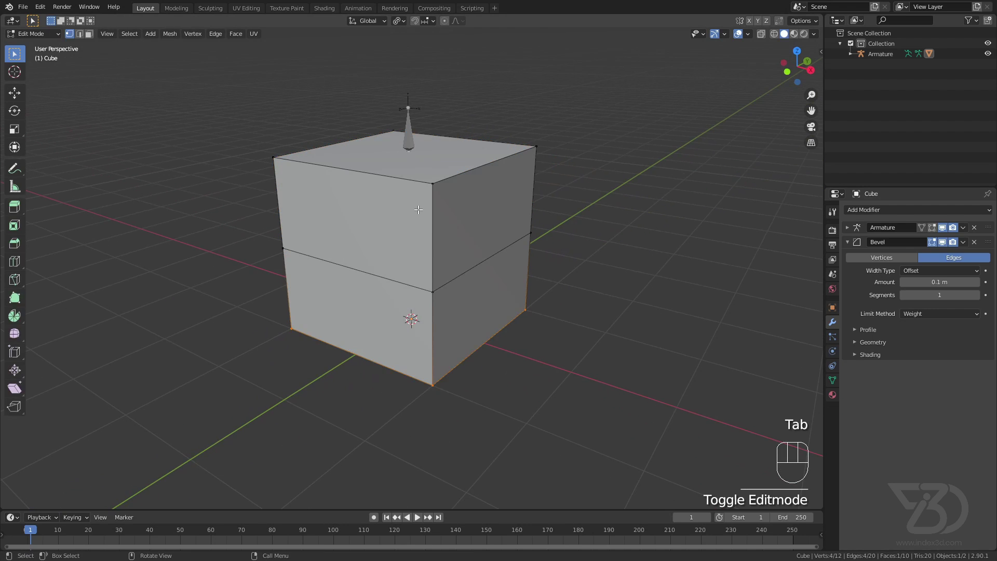
In edge select mode, select all of the cube's edges except the horizontal loop around its middle.
key("2")
left_click(433, 206)
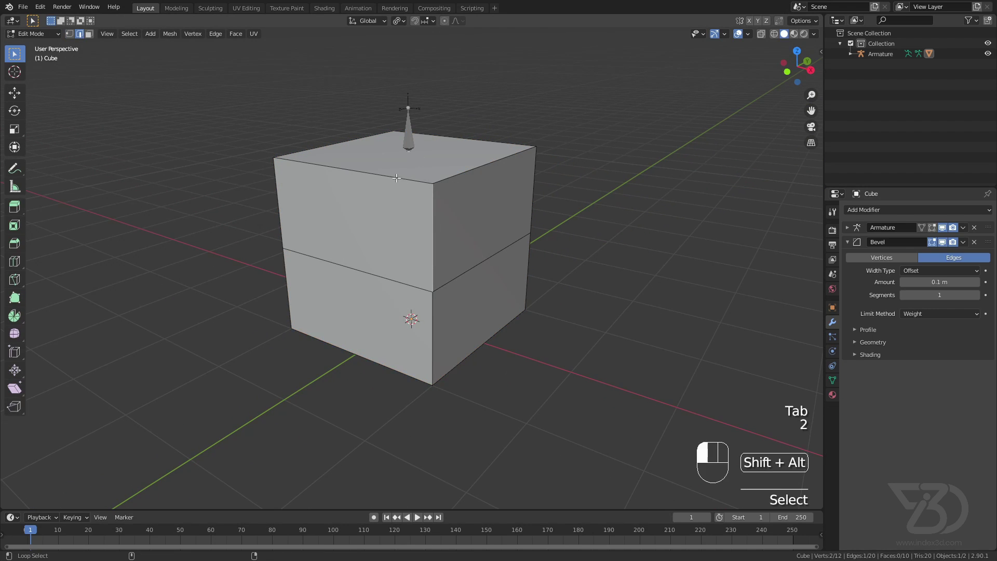
left_click(475, 177, "alt+shift")
key("a")
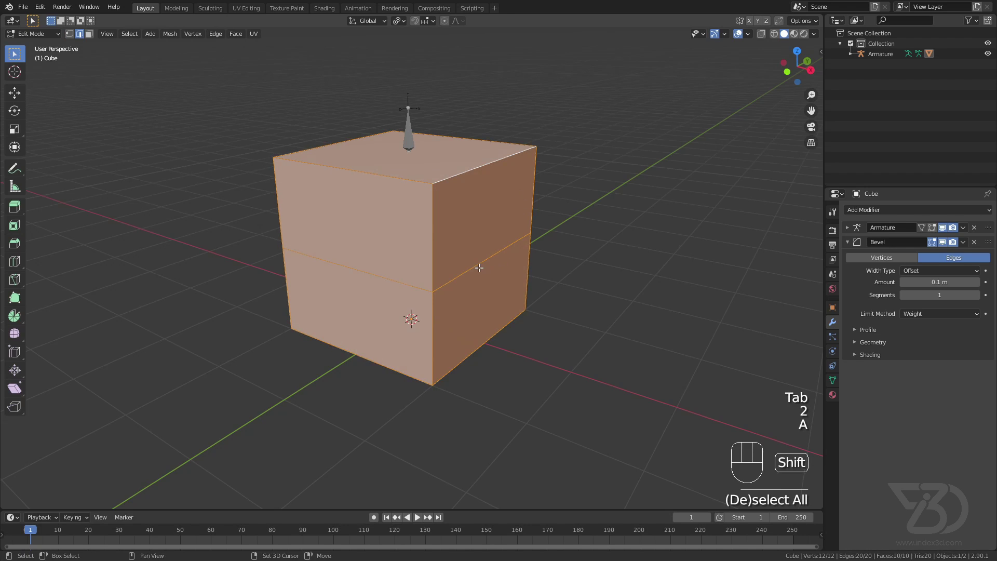
left_click(500, 257, "alt+shift")
scroll(504, 257, "down", 4)
middle_click_drag(504, 256, 408, 270, "alt")
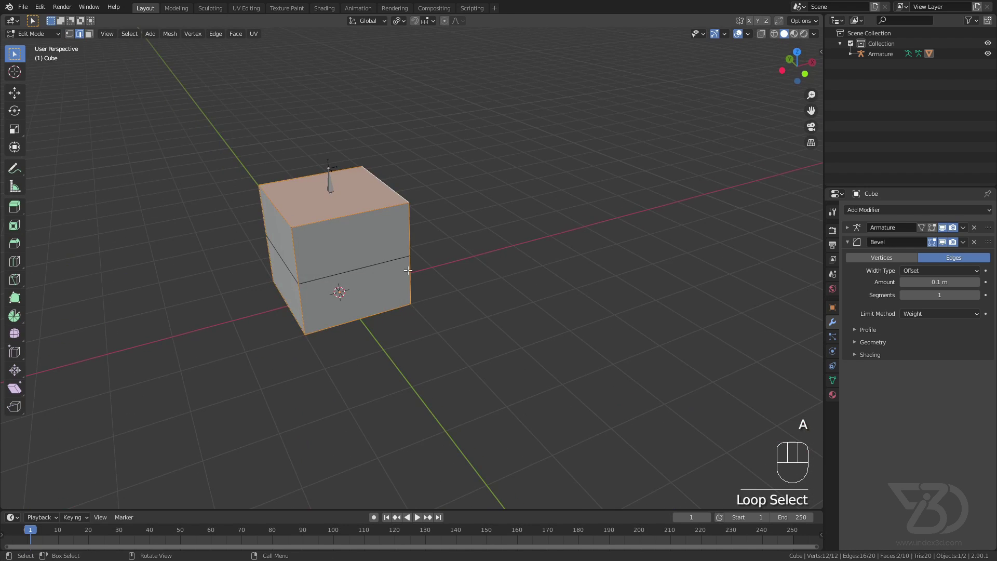
Set the selected edges' Mean Bevel Weight to 1.00 and return to Object Mode.
left_click(822, 52)
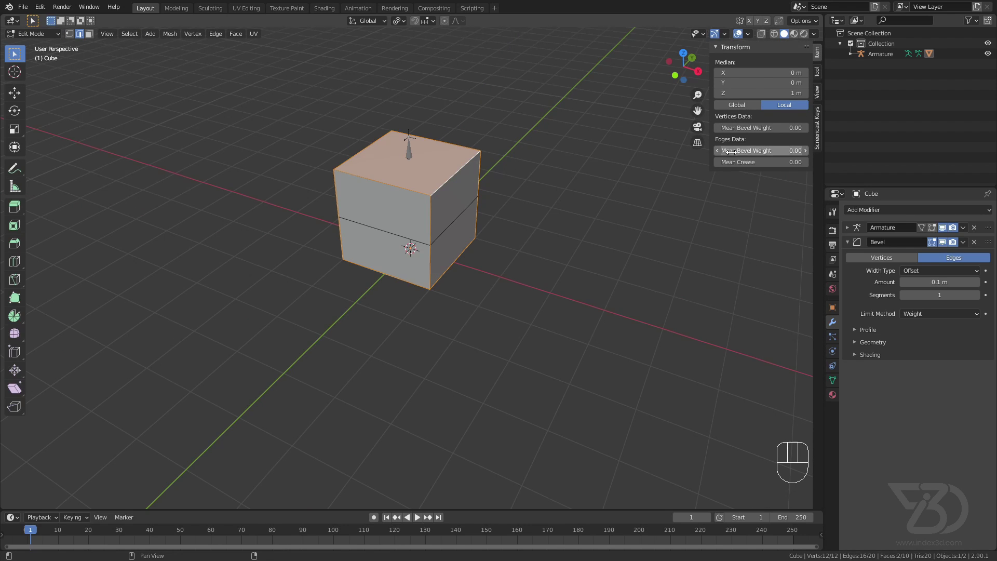
left_click_drag(735, 150, 774, 150)
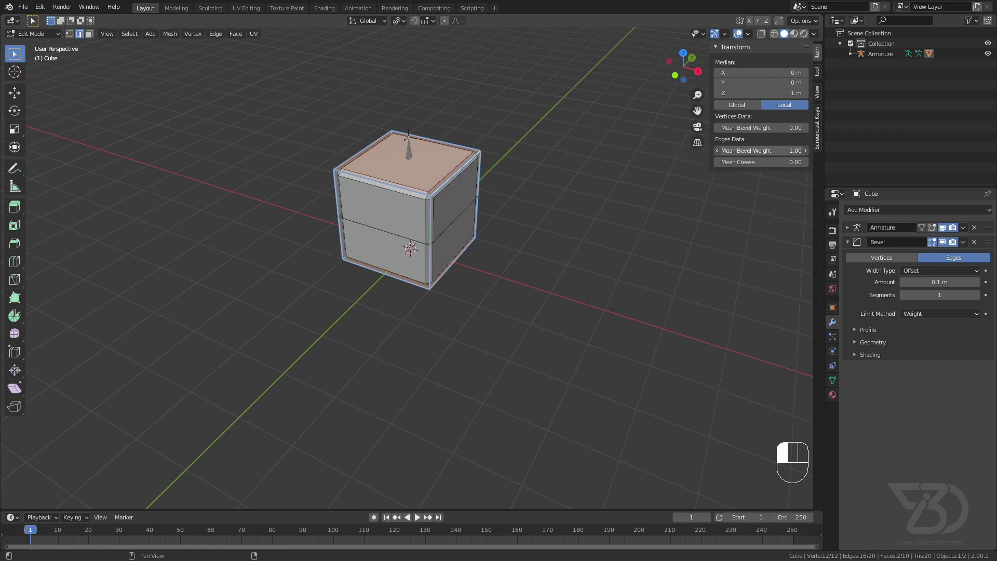
scroll(436, 195, "up", 2)
middle_click_drag(437, 194, 419, 199)
scroll(419, 199, "up", 2)
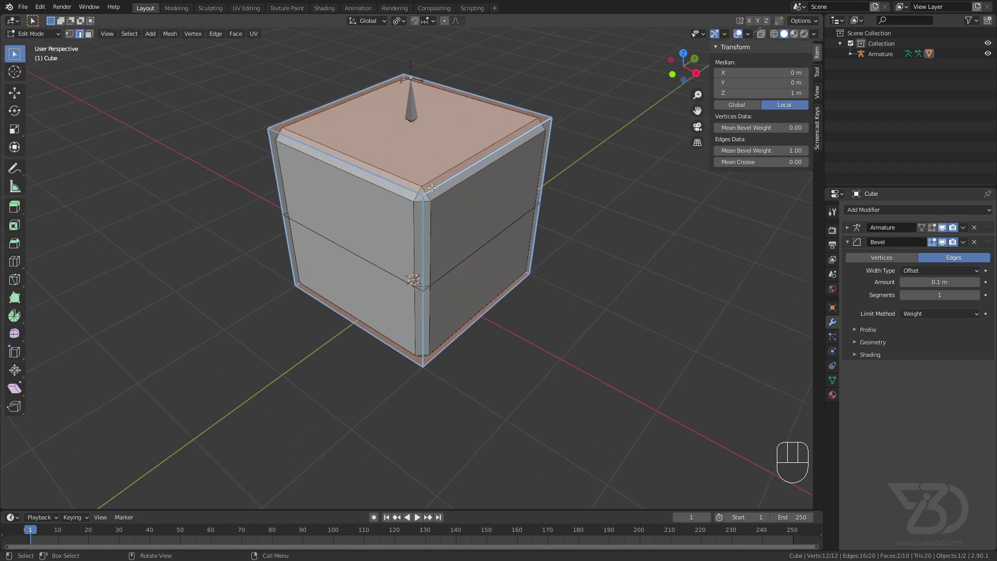
scroll(432, 257, "down", 1)
mouse_move(432, 257)
middle_mouse_down()
mouse_move(438, 222)
mouse_move(448, 251)
mouse_move(430, 244)
middle_mouse_up()
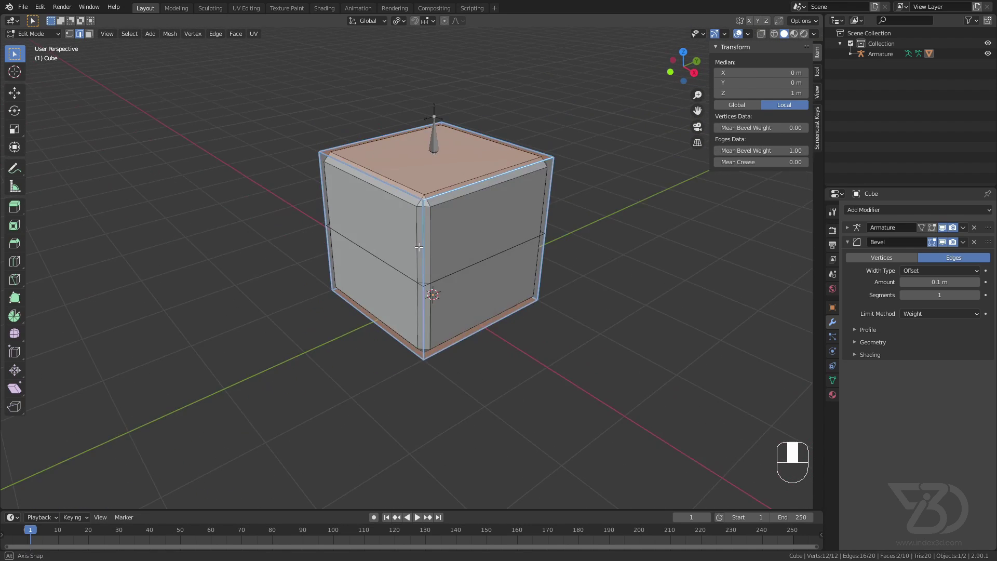
scroll(440, 211, "up", 2)
key("Tab")
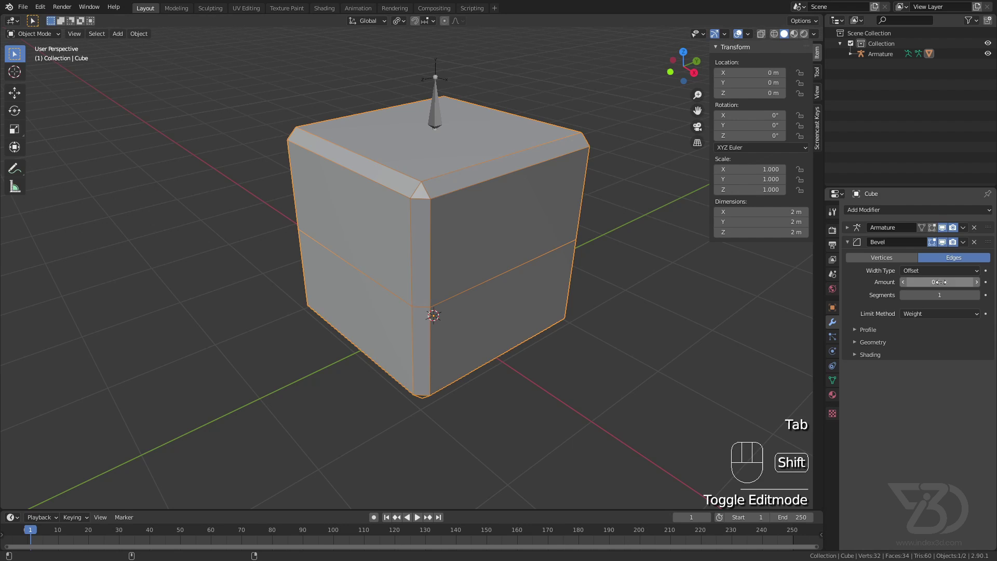
Set the Bevel modifier's amount to 0.057 m, segments to 2 and profile shape to 1.00, and save the file.
mouse_move(940, 282)
left_mouse_down("shift")
mouse_move(908, 282)
mouse_move(941, 283)
left_mouse_up("shift")
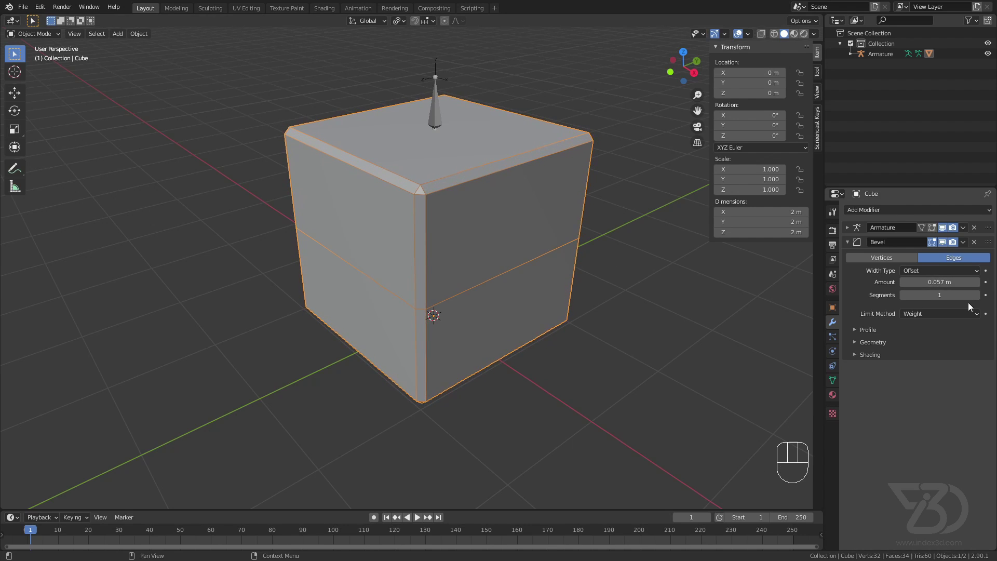
left_click(977, 295)
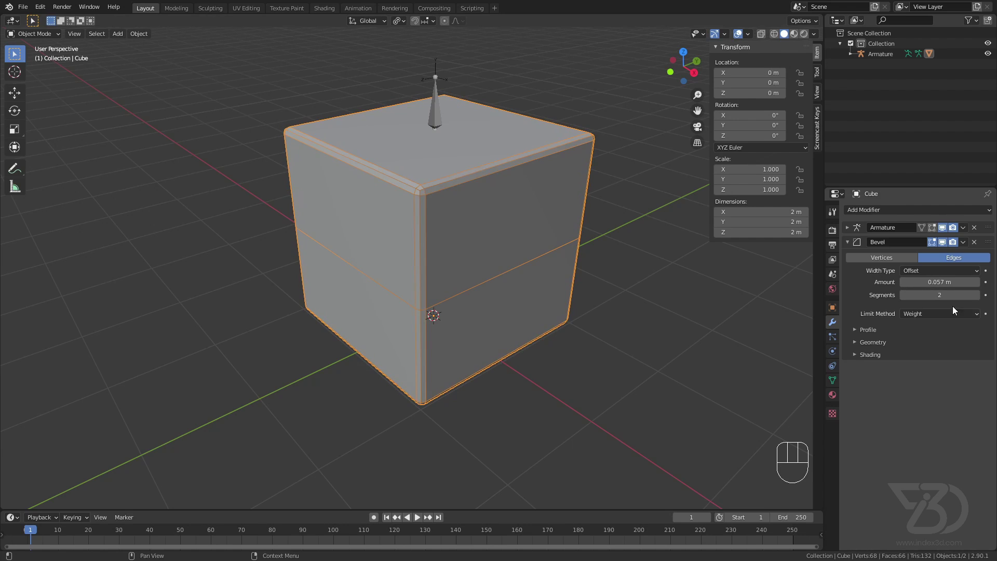
left_click(859, 331)
left_click_drag(909, 358, 980, 357)
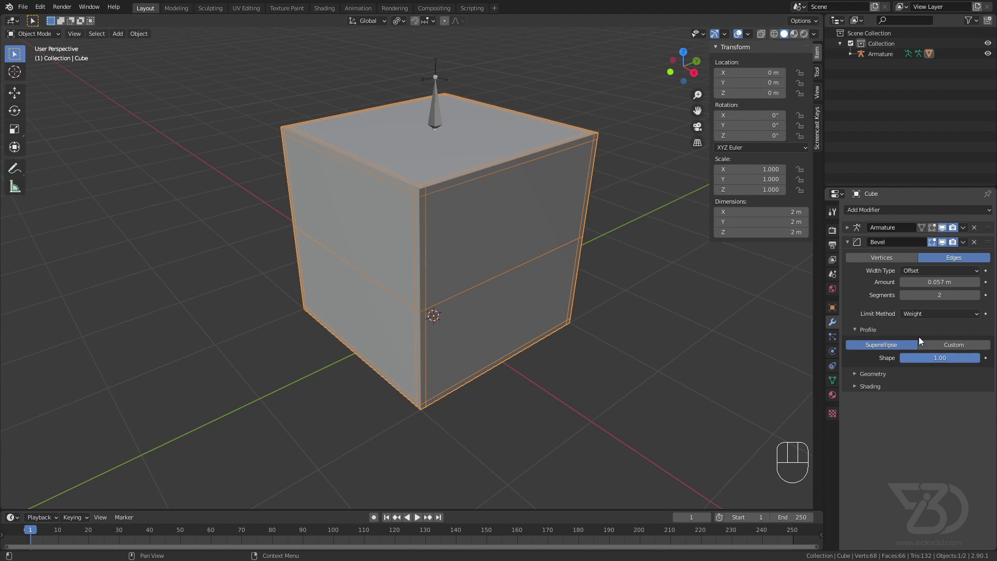
scroll(493, 185, "up", 2)
middle_click_drag(492, 184, 510, 202)
key("ctrl+s")
scroll(526, 186, "down", 3)
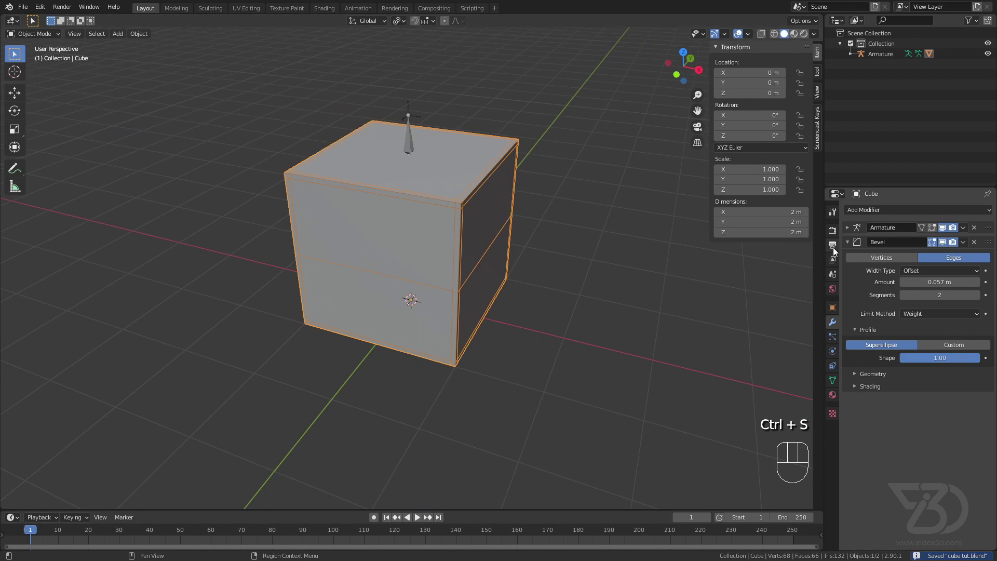
Add a Subdivision Surface modifier to the cube below the Bevel and set its viewport levels to 3.
left_click(846, 242)
left_click(863, 209)
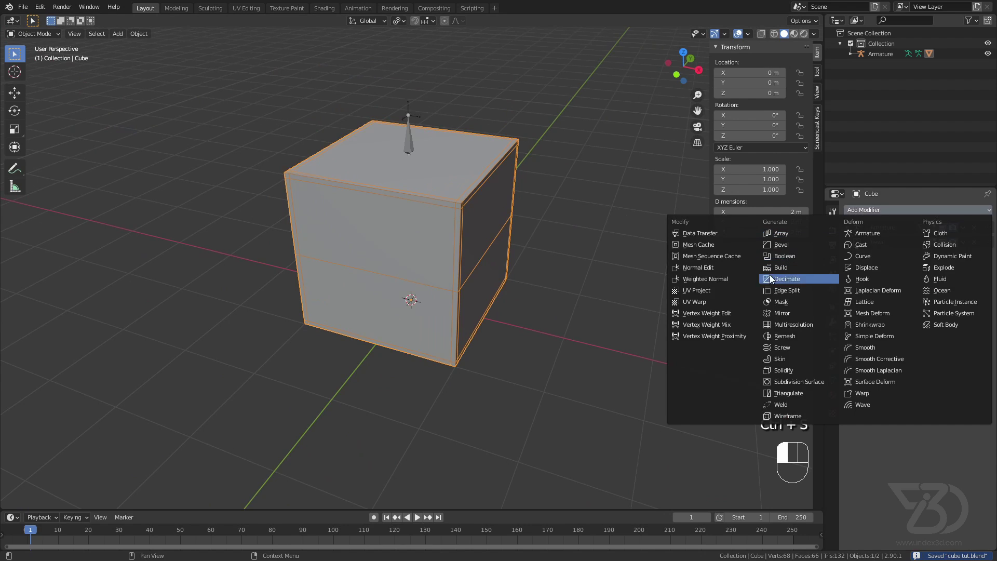
left_click(812, 384)
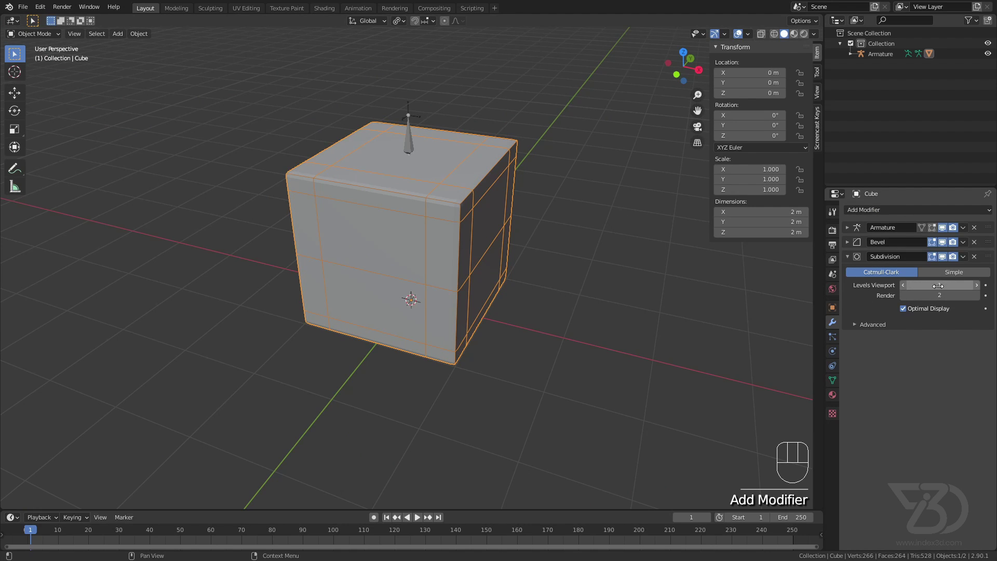
left_click(977, 285)
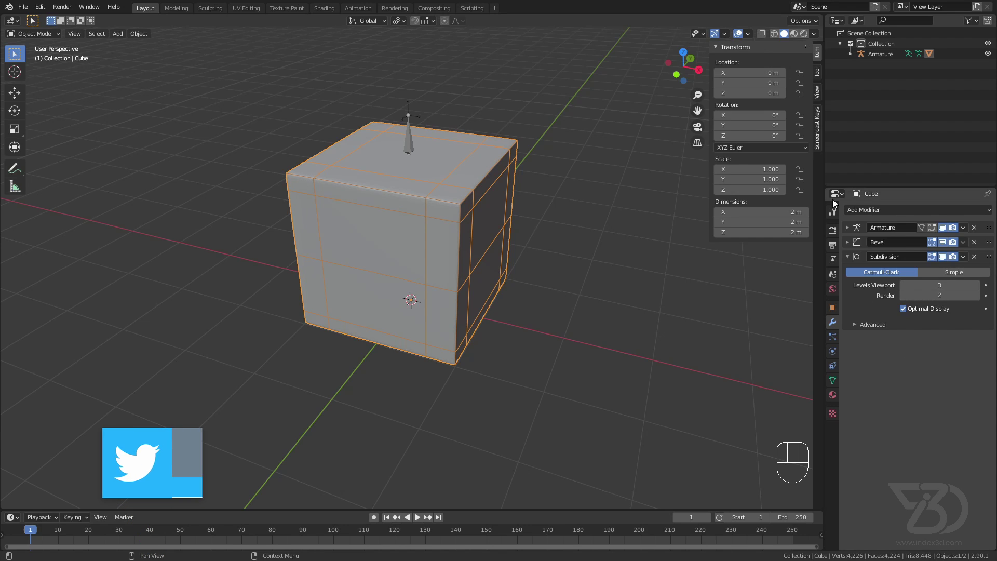
Turn off the viewport's wireframe overlay and shade the cube smooth.
left_click(748, 35)
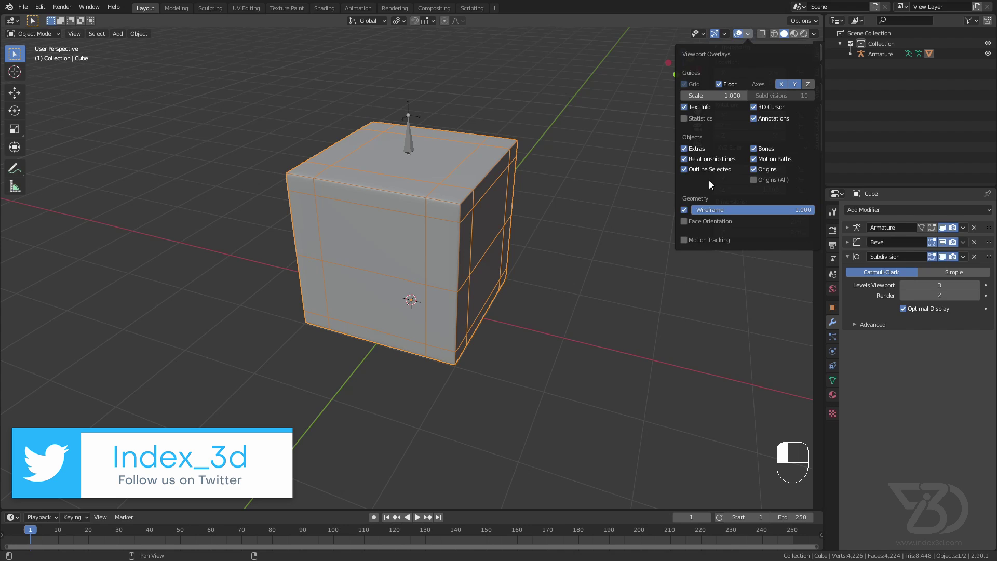
left_click(684, 210)
scroll(472, 225, "up", 4)
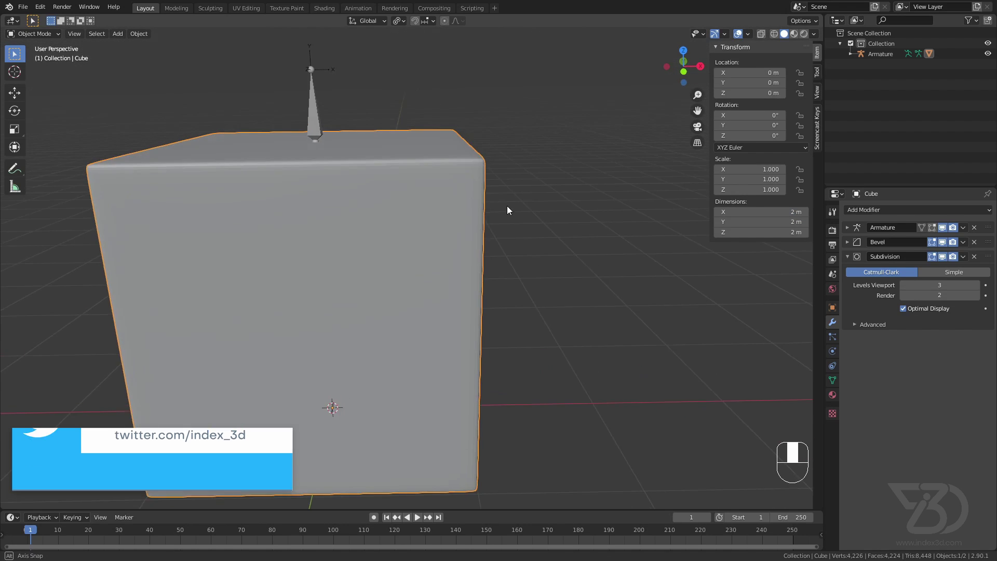
left_click(458, 175)
right_click(458, 176)
left_click(430, 165)
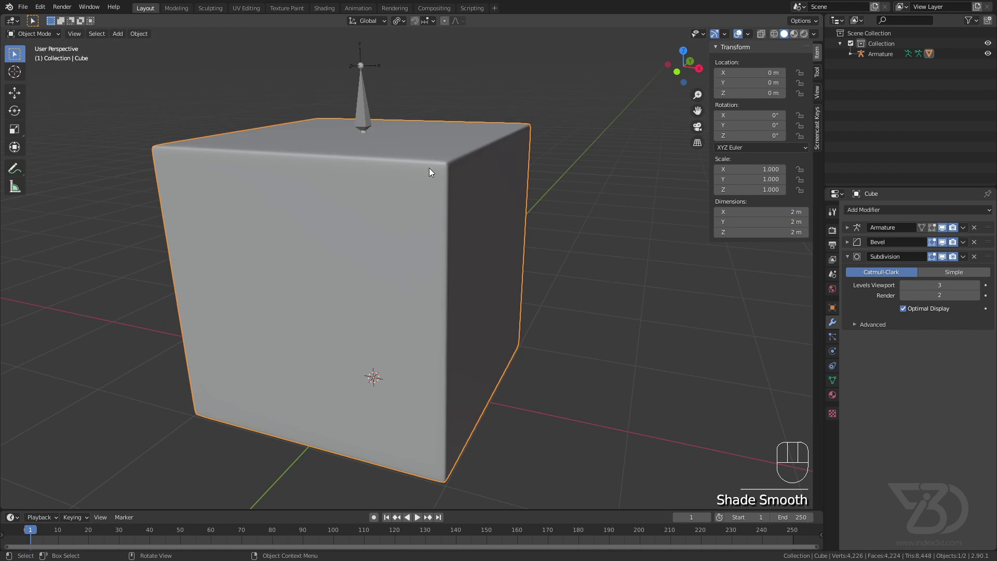
Switch the armature to Pose Mode and select the T_ctrl bone above the cube.
scroll(429, 167, "down", 3)
middle_click_drag(429, 168, 473, 195, "shift")
scroll(448, 123, "down", 4)
middle_click_drag(450, 127, 444, 143, "shift")
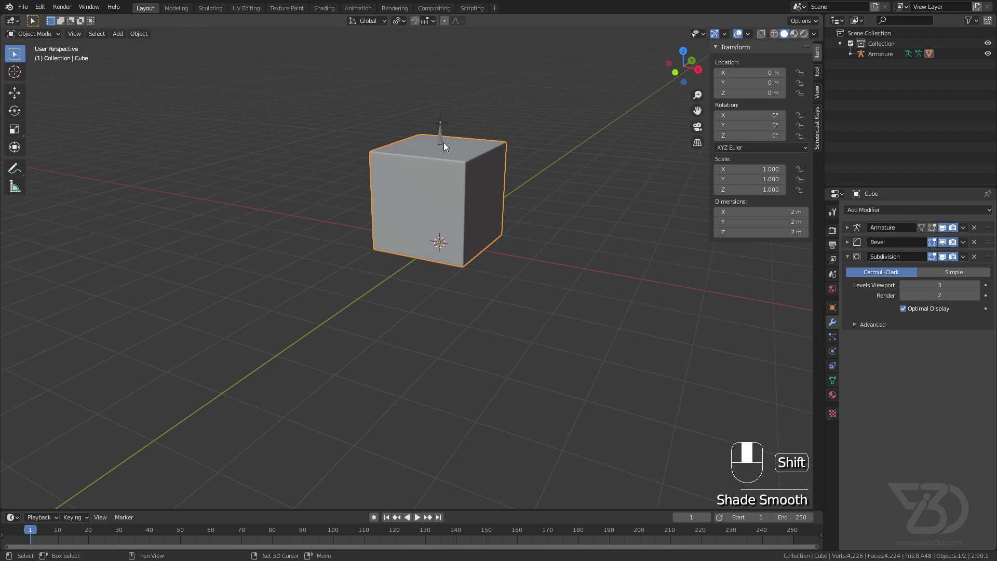
left_click(439, 137)
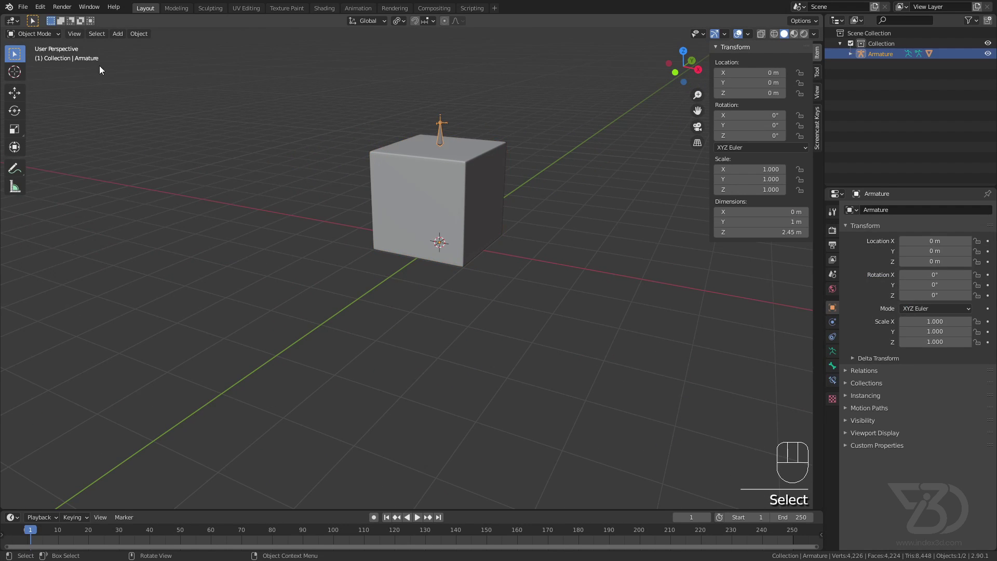
left_click(52, 68)
left_click(438, 134)
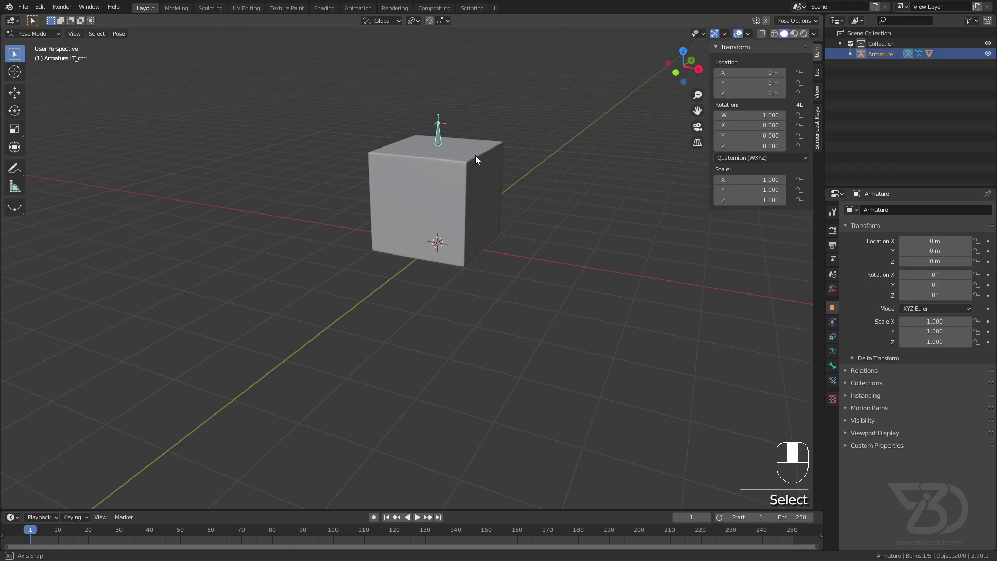
Move T_ctrl around to test how the smoothed cube squashes and stretches, then cancel the move.
middle_click_drag(476, 155, 507, 158)
key("g")
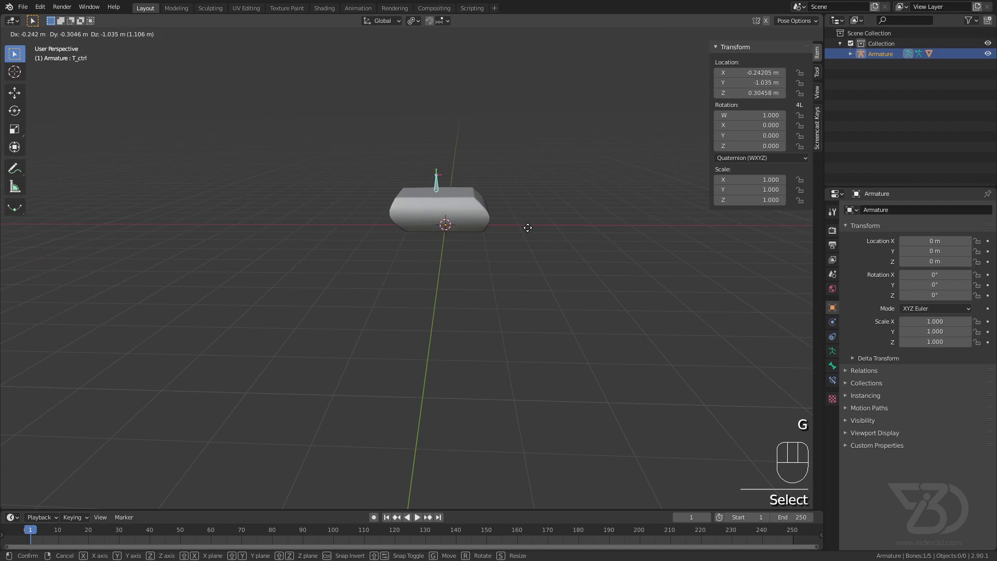
right_click(520, 123)
Move T_ctrl upward to stretch the cube, to a location of about X 0.12 m, Y 2.05 m, Z -0.57 m.
middle_click_drag(516, 126, 470, 216)
key("g")
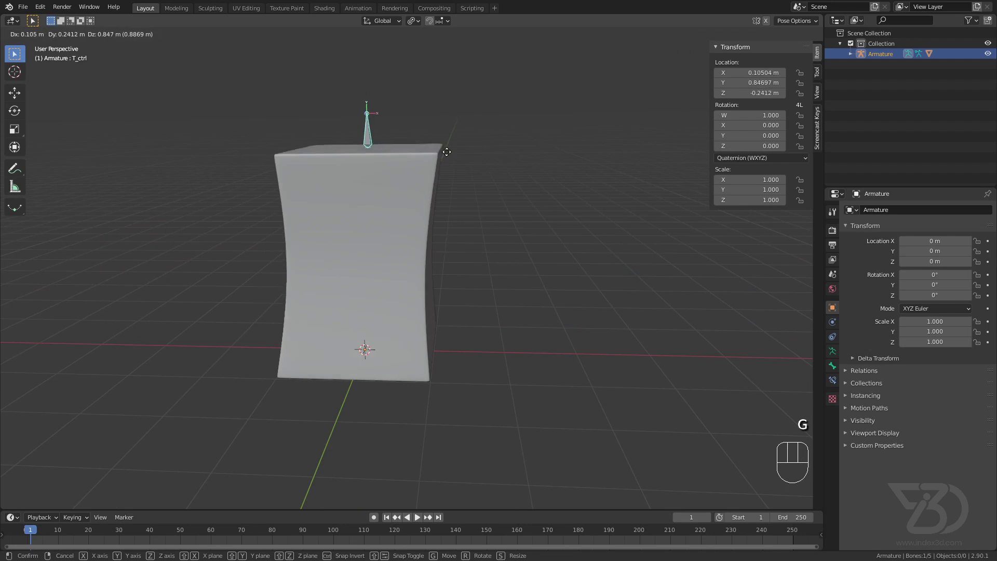
left_click(419, 173)
middle_click_drag(435, 184, 443, 184)
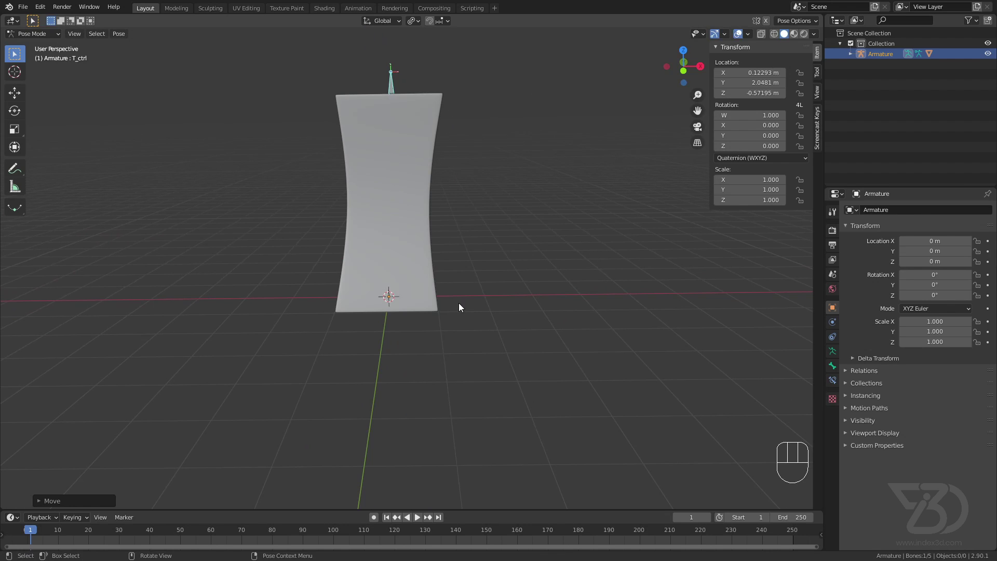
middle_click_drag(430, 147, 419, 185)
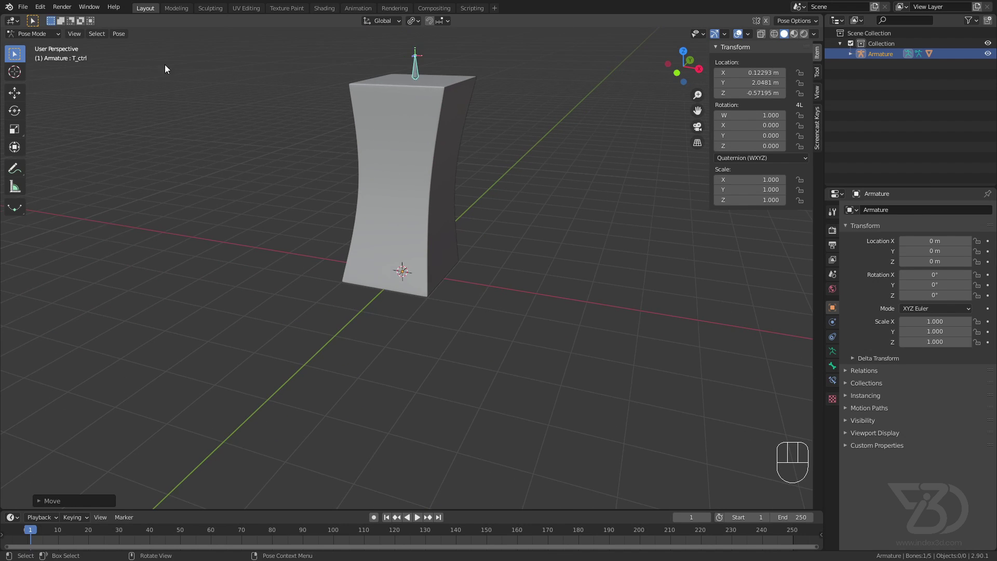
With X-ray display on, set the Volume Variation of the stretch bone's Stretch To constraint to 3.000 and save the file.
scroll(416, 218, "up", 2)
left_click(403, 204)
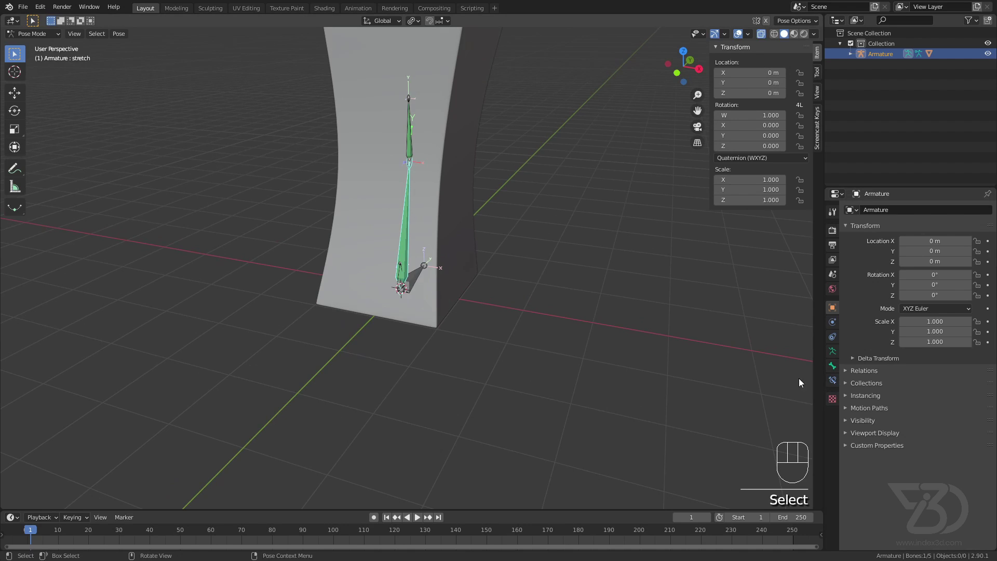
left_click(832, 380)
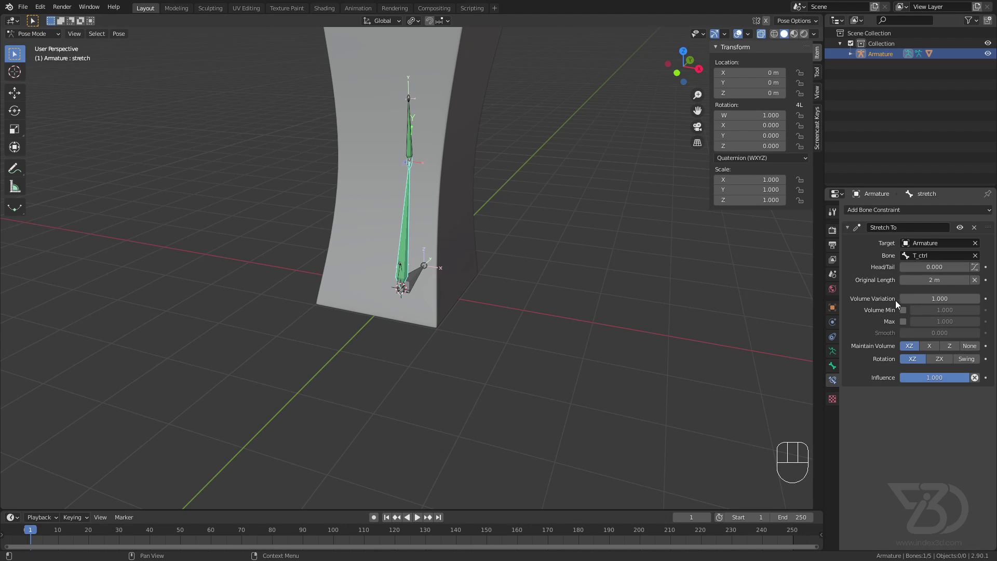
mouse_move(939, 299)
left_mouse_down()
mouse_move(909, 298)
mouse_move(932, 298)
left_mouse_up()
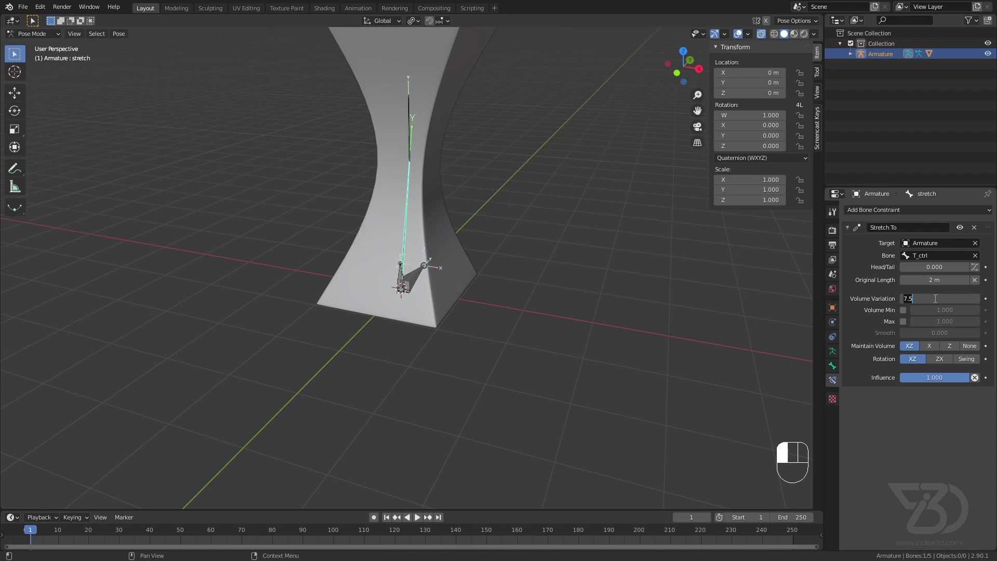
key("Return")
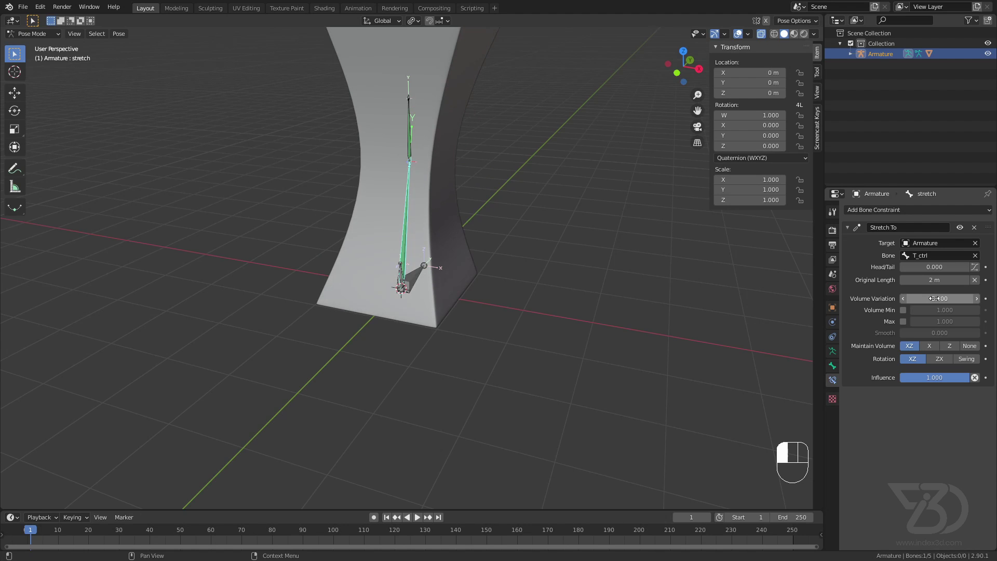
key("ctrl+s")
Move T_ctrl down and up to test the new volume variation, then cancel the move.
scroll(524, 223, "down", 2)
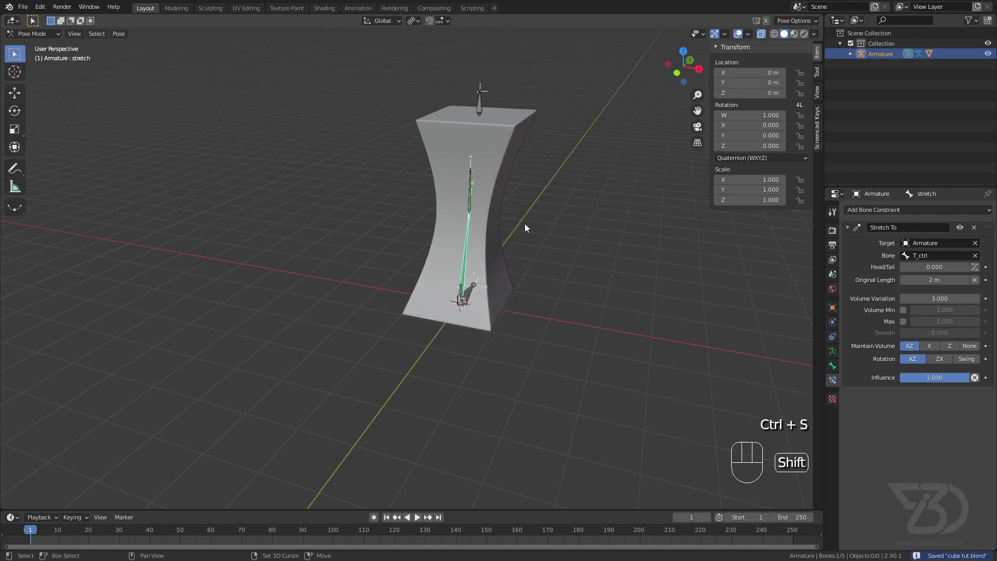
left_click(478, 104)
key("g")
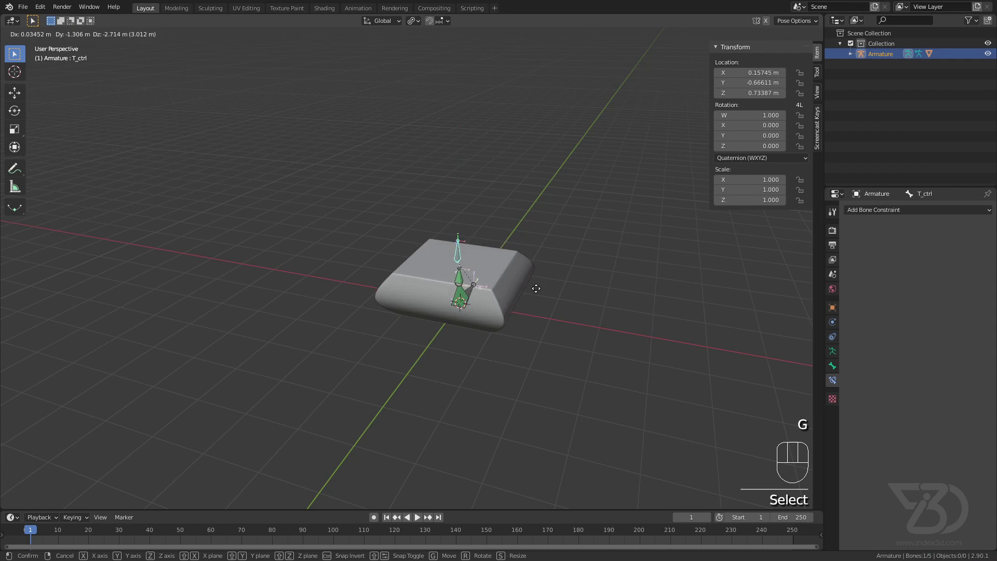
left_click(551, 140)
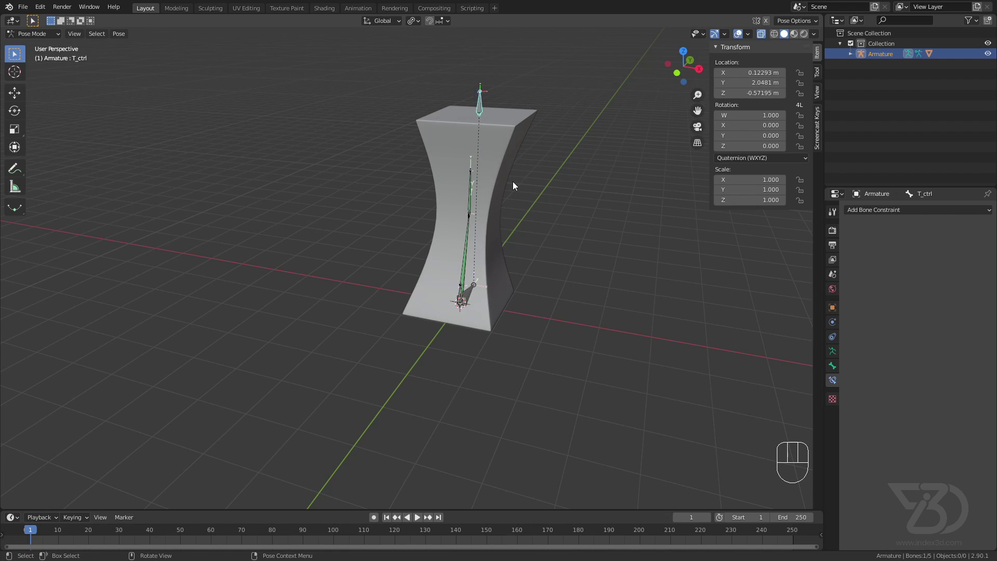
Clear T_ctrl's location and test scaling S_ctrl down to pinch the cube's middle, cancelling the scale.
key("alt+g")
left_click(458, 275)
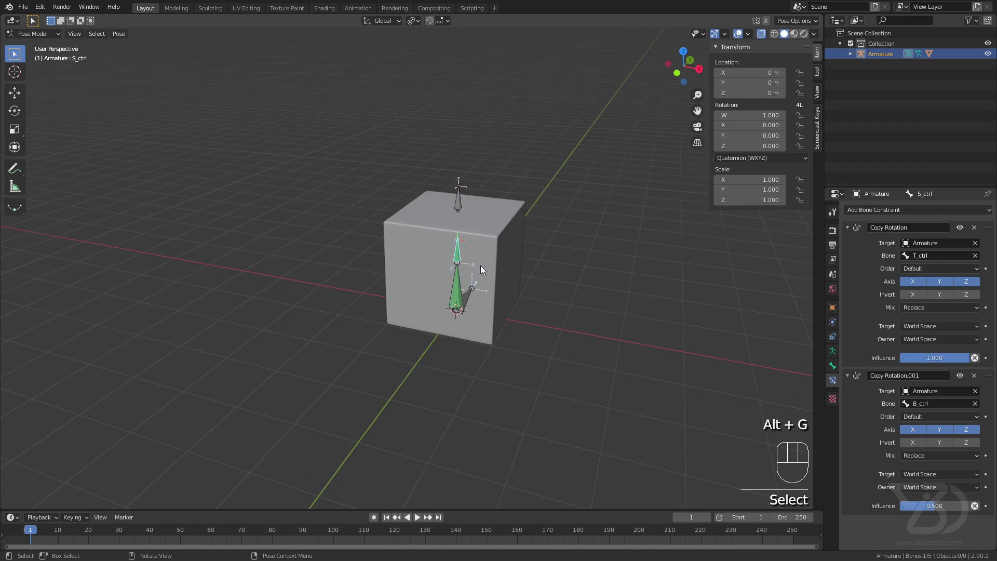
key("s")
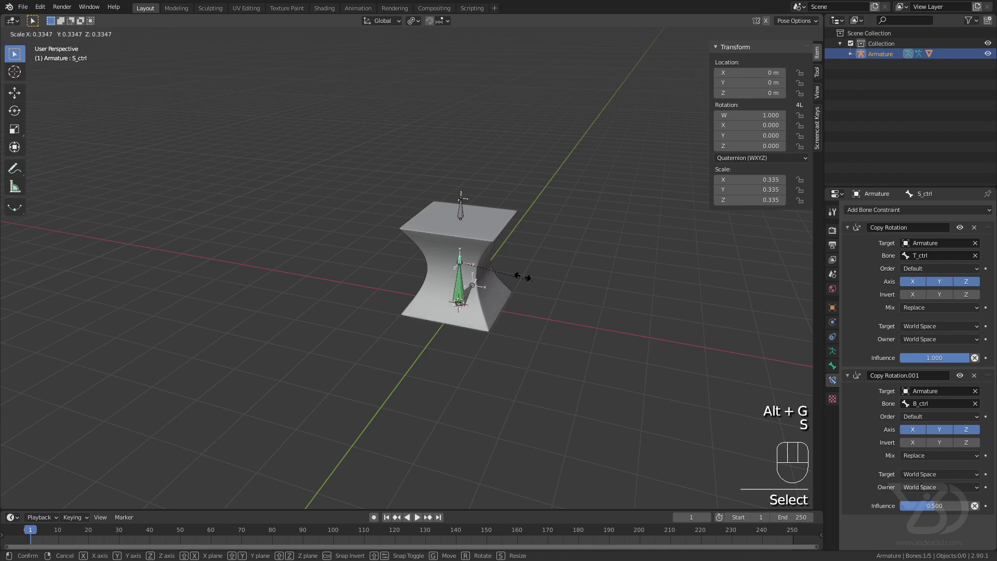
right_click(468, 215)
Raise T_ctrl to test scaling S_ctrl on the stretched cube, cancel the scale and clear T_ctrl's location.
left_click(464, 212)
key("g")
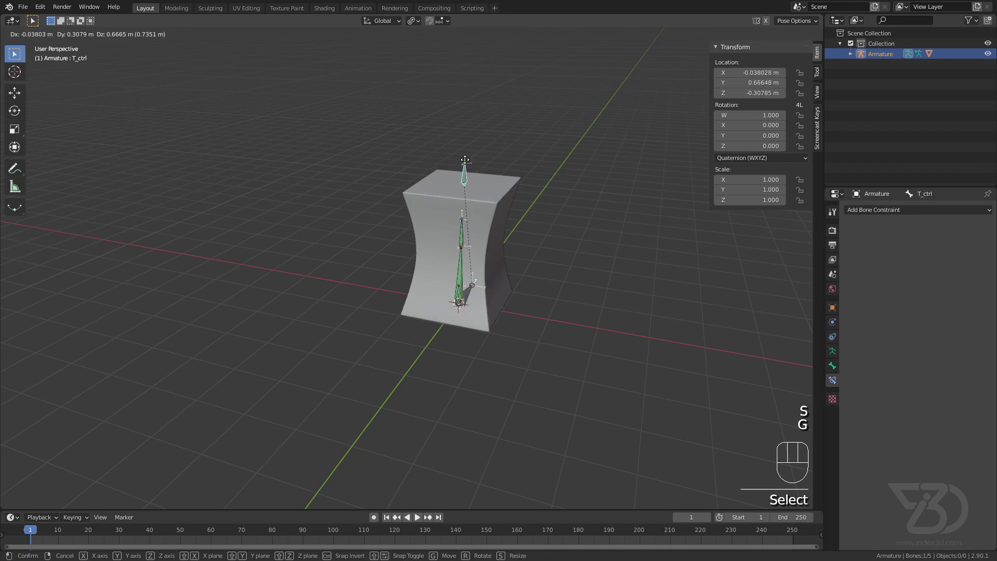
left_click(464, 104)
left_click(461, 156)
key("s")
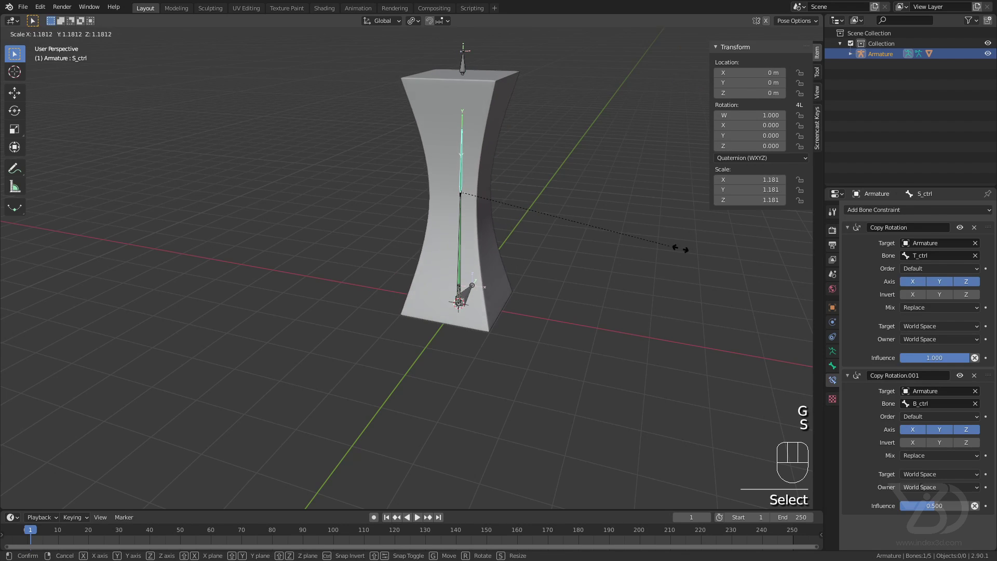
right_click(626, 226)
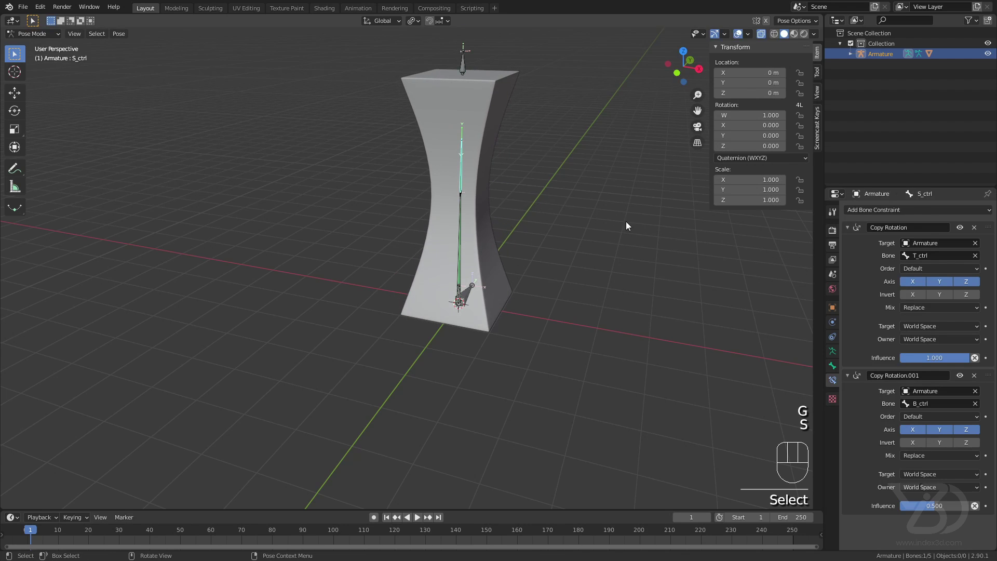
left_click(463, 67)
key("alt+g")
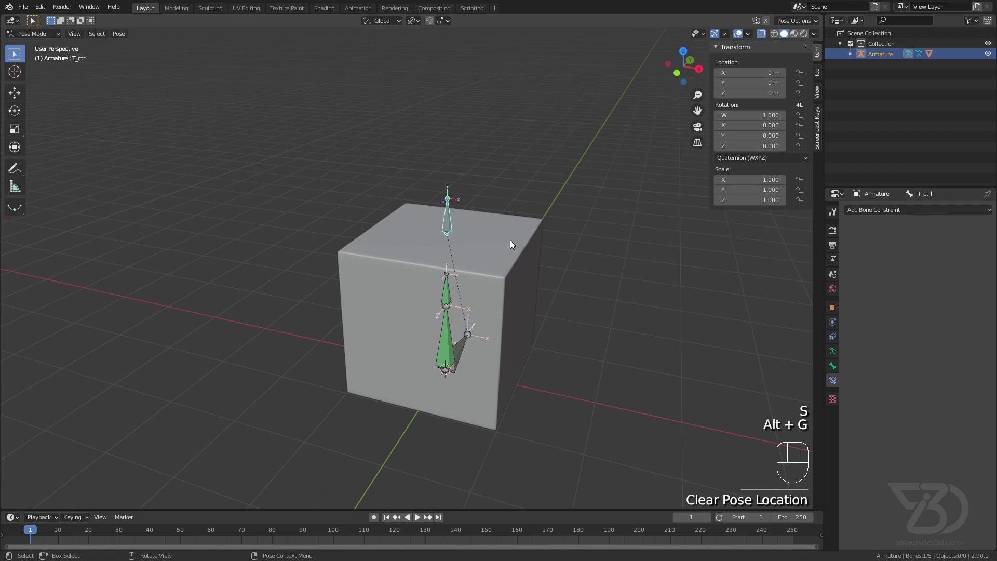
Test twisting the cube by rotating T_ctrl about the global Z axis, cancelling the rotation.
key("r")
key("z")
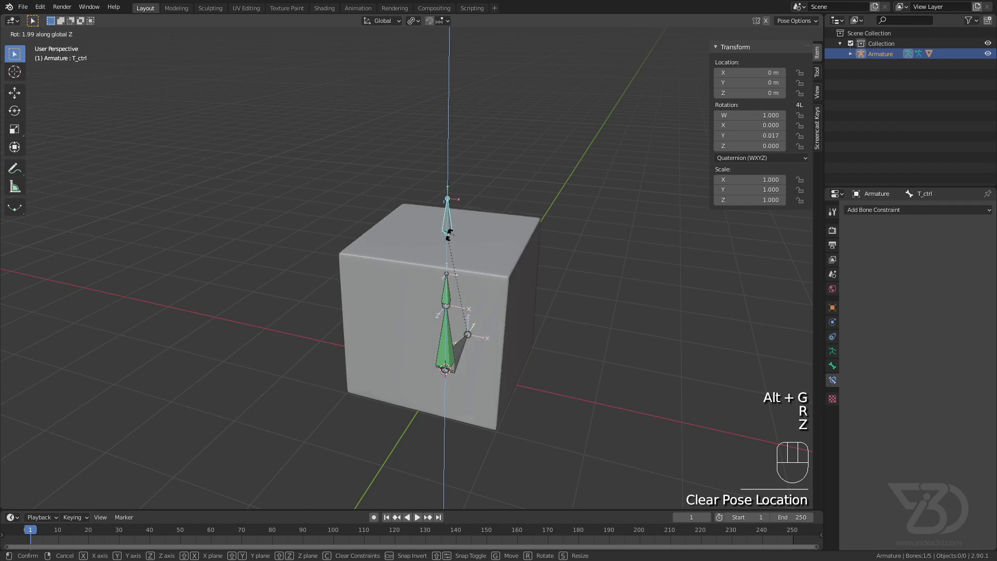
right_click(457, 239)
scroll(488, 276, "down", 1)
middle_click_drag(488, 276, 504, 264)
scroll(504, 264, "down", 2)
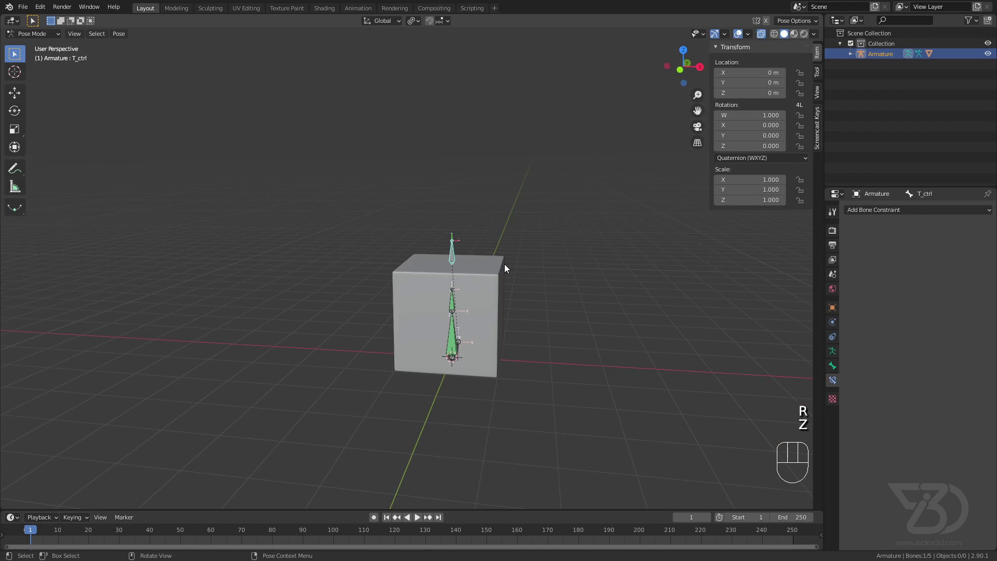
key("r")
key("z")
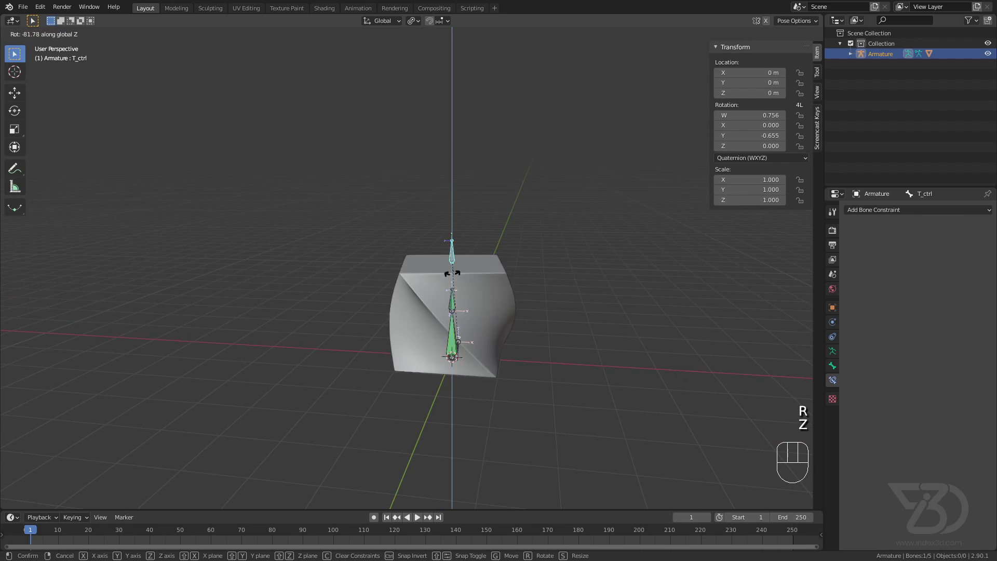
right_click(453, 355)
Select the stretch bone at the base of the cube.
left_click(455, 354)
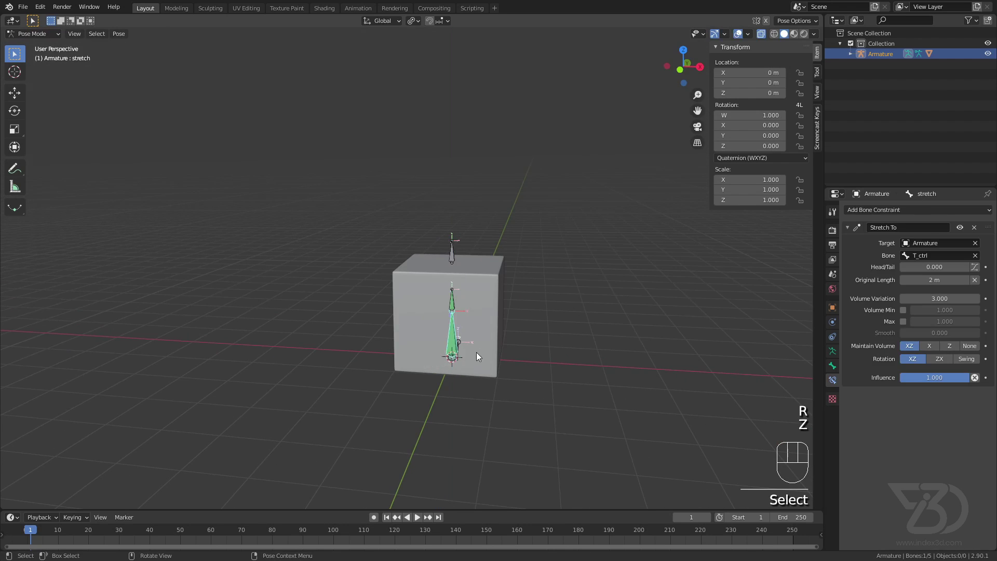